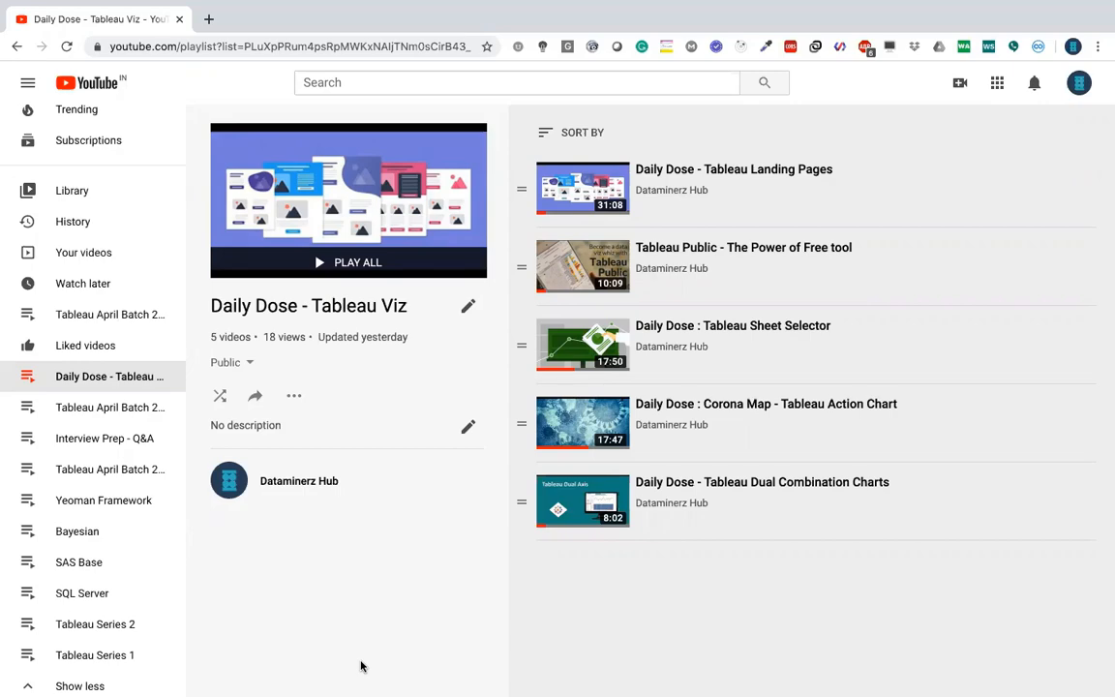
Switch to Tableau and add Sub-Category and Product Name to the Product Hierarchy beneath Category.
key(ctrl+Right)
key(ctrl+Left)
key(ctrl+Left)
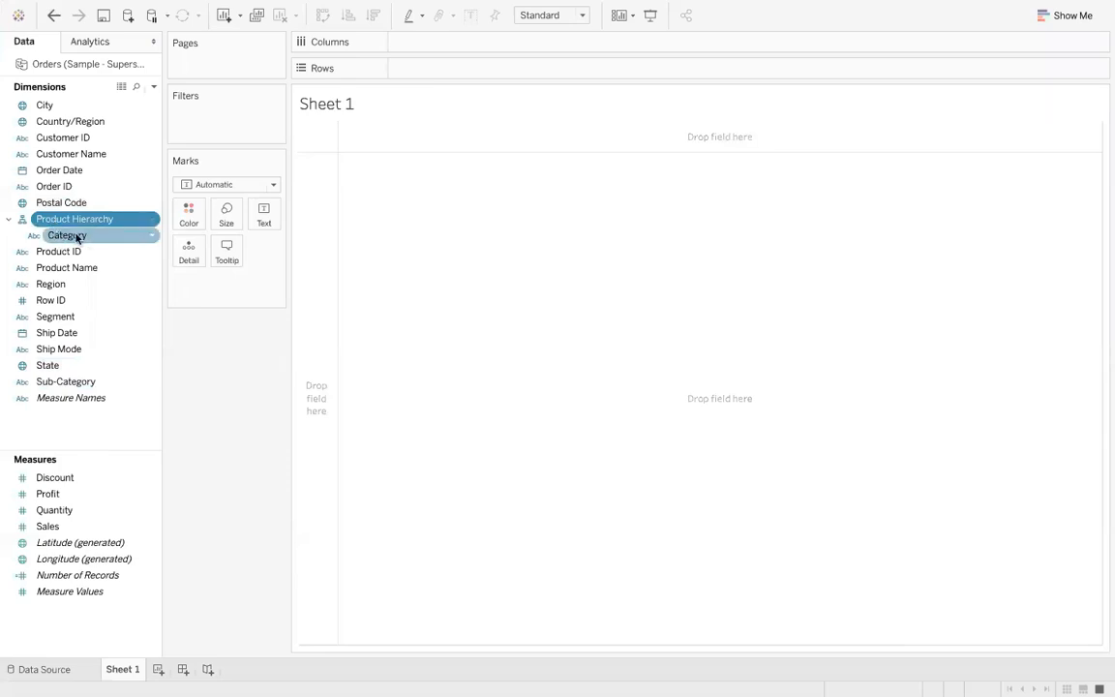
drag(69, 382, 69, 249)
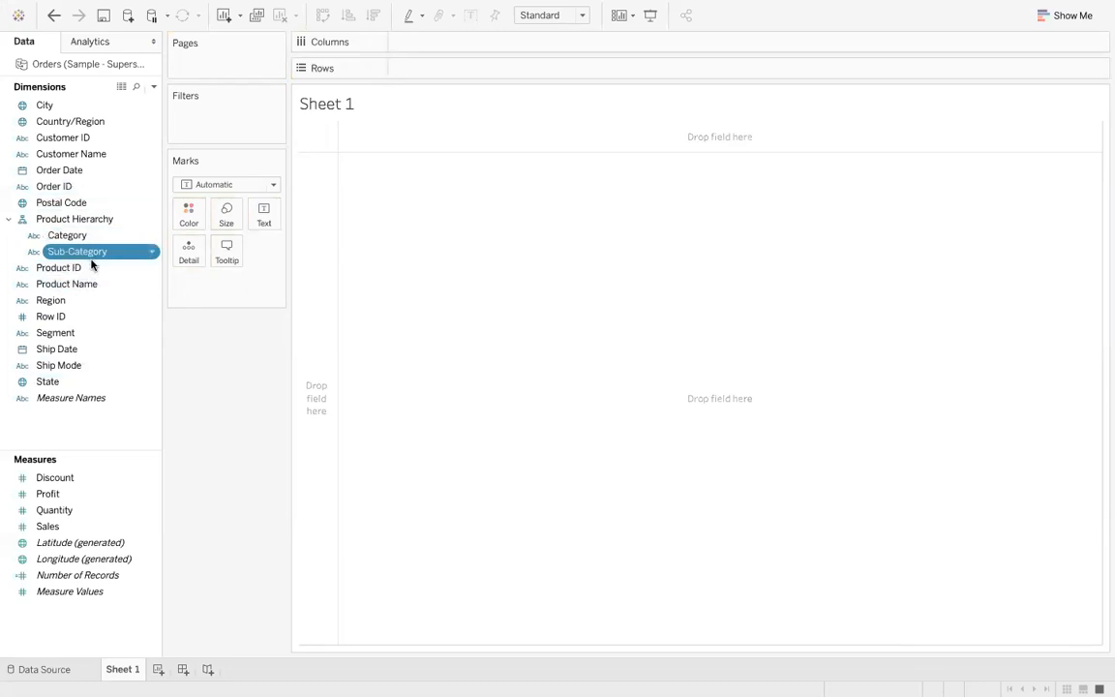
drag(64, 286, 67, 261)
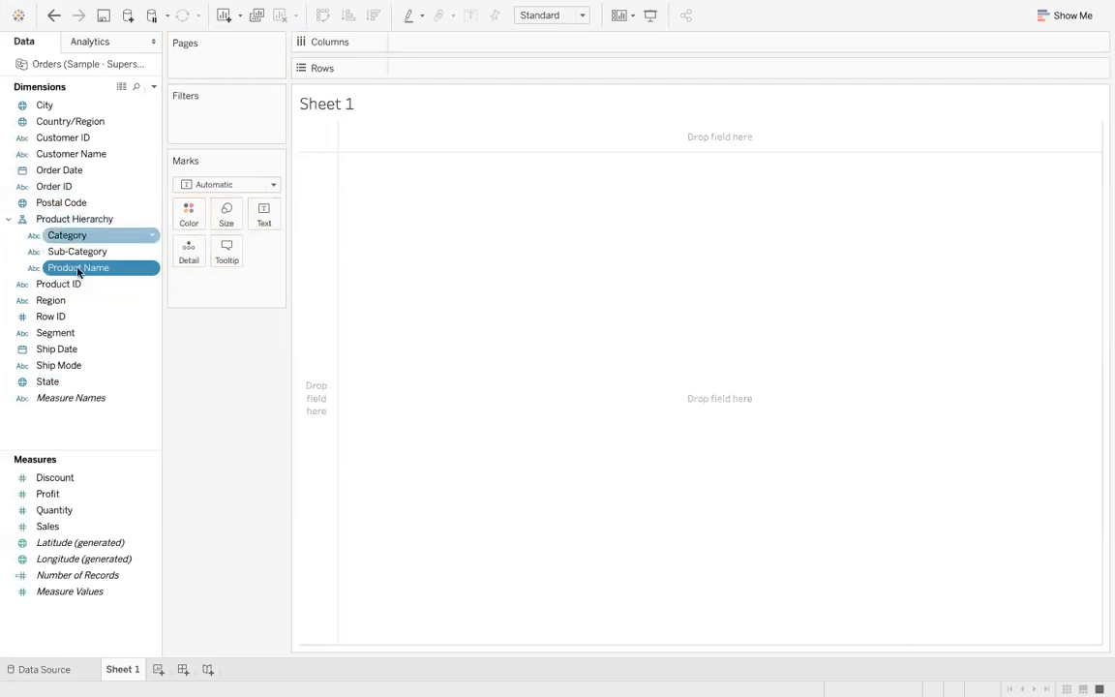
Place the Product Hierarchy on Rows and expand it through Sub-Category to Product Name.
drag(29, 221, 435, 69)
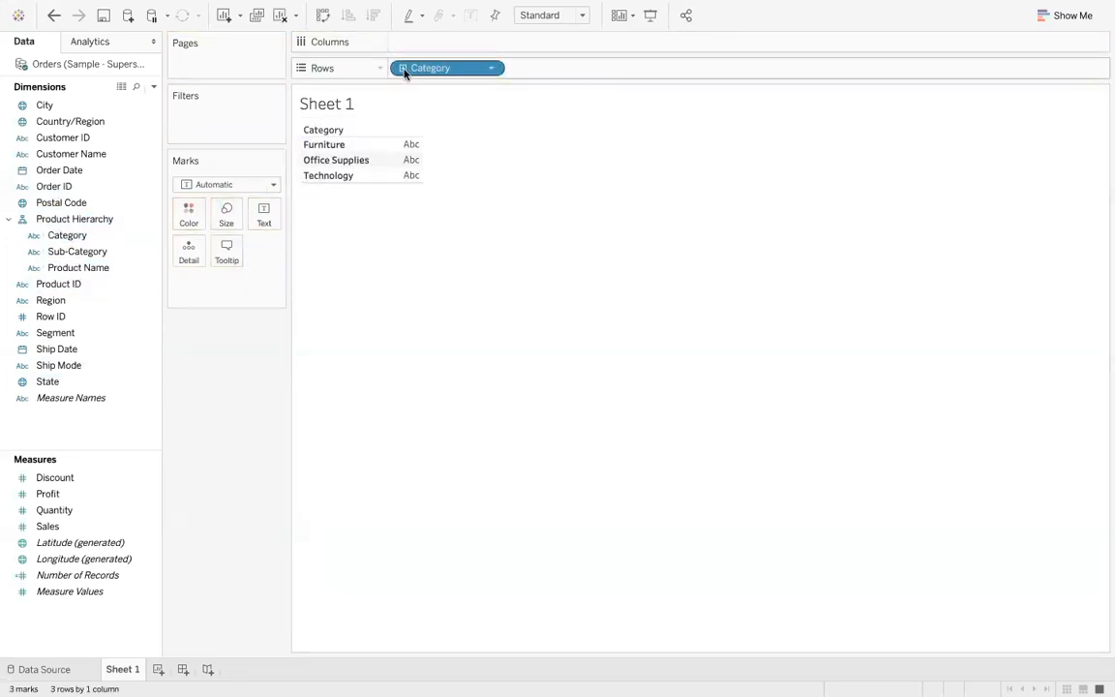
click(403, 70)
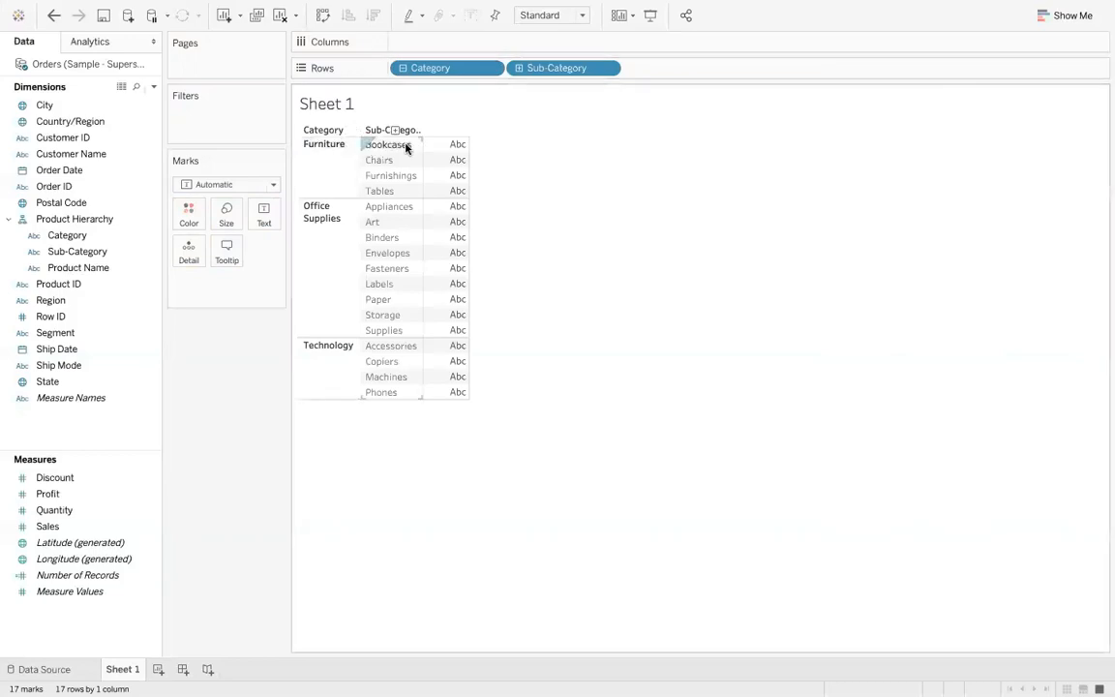
click(519, 68)
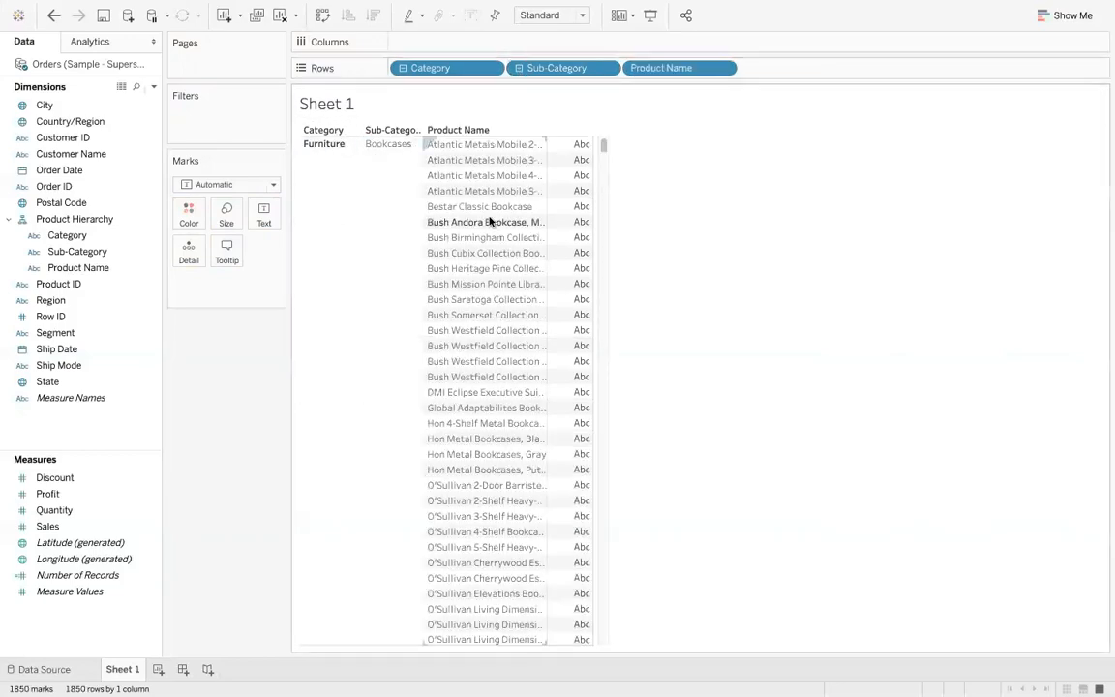
Collapse the hierarchy on Rows back to Category and remove it from the sheet.
click(403, 68)
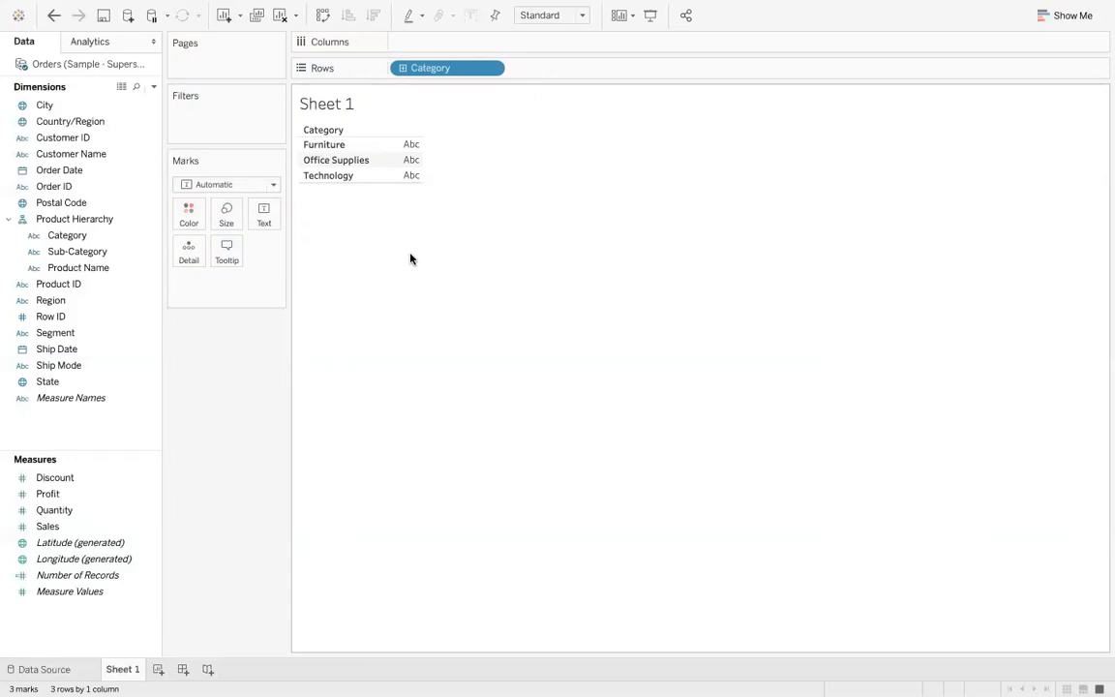
click(490, 69)
click(433, 318)
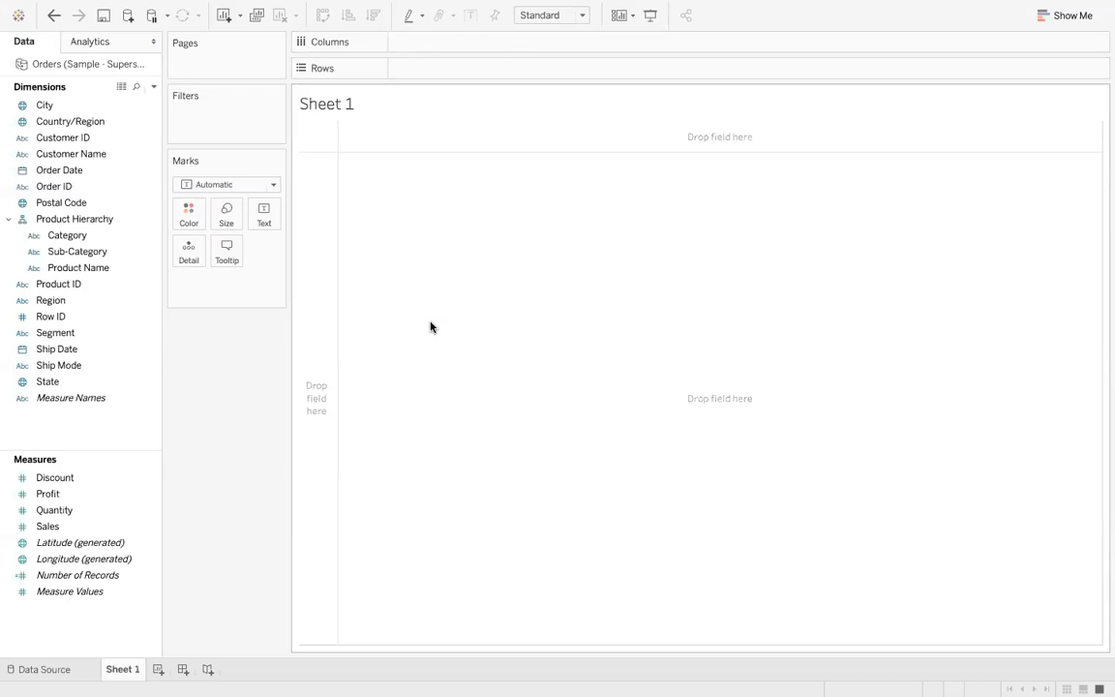
Start a new parameter named Select Hierarchy with data type String and allowable values restricted to a list.
click(153, 87)
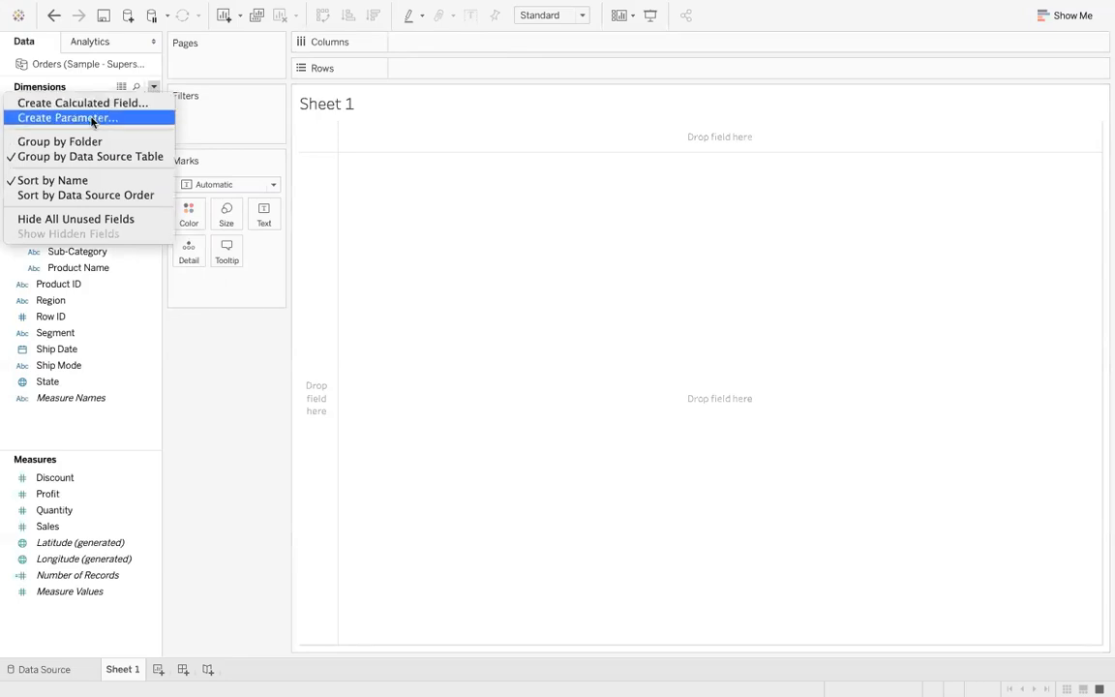
click(91, 116)
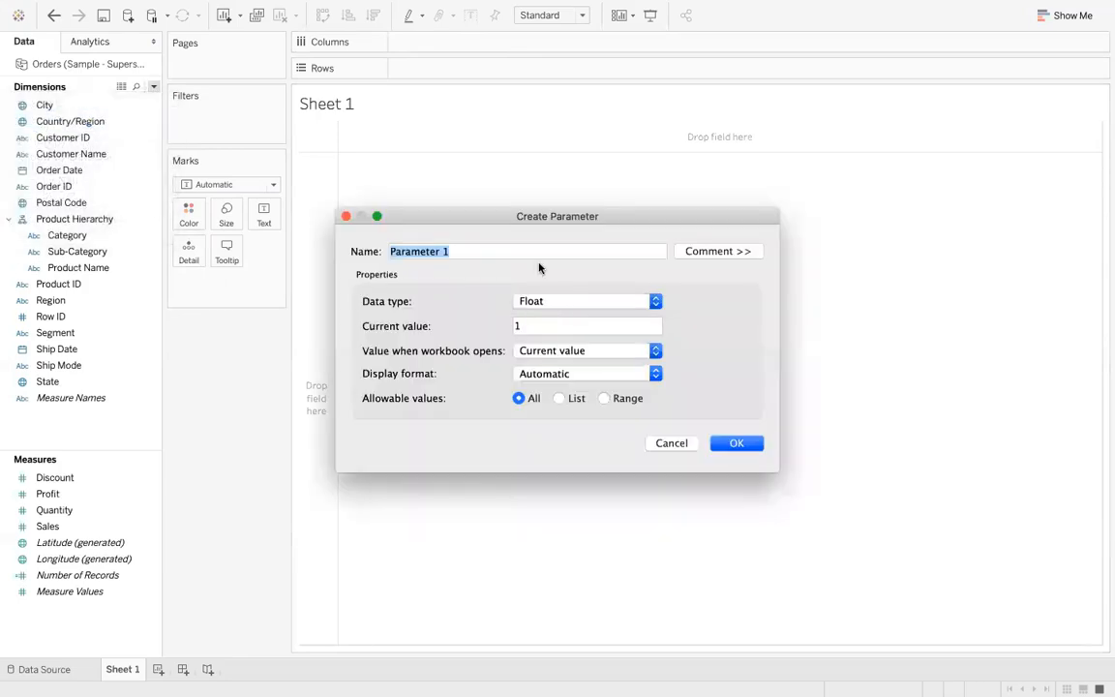
text(Selec)
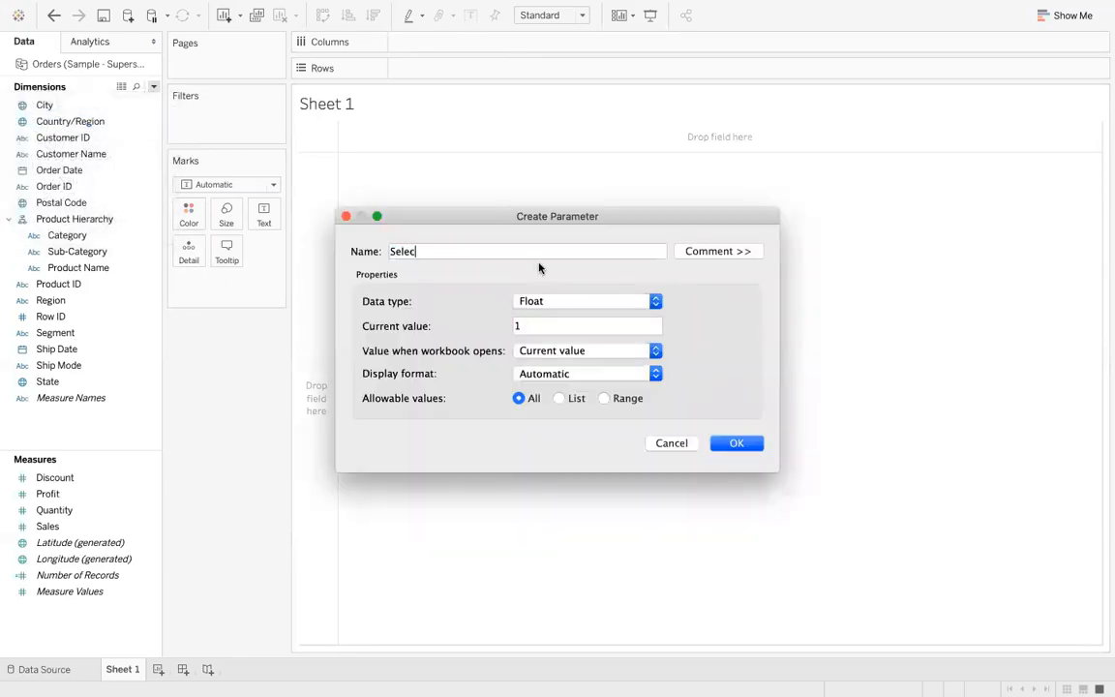
text(t Hierarchy)
click(579, 302)
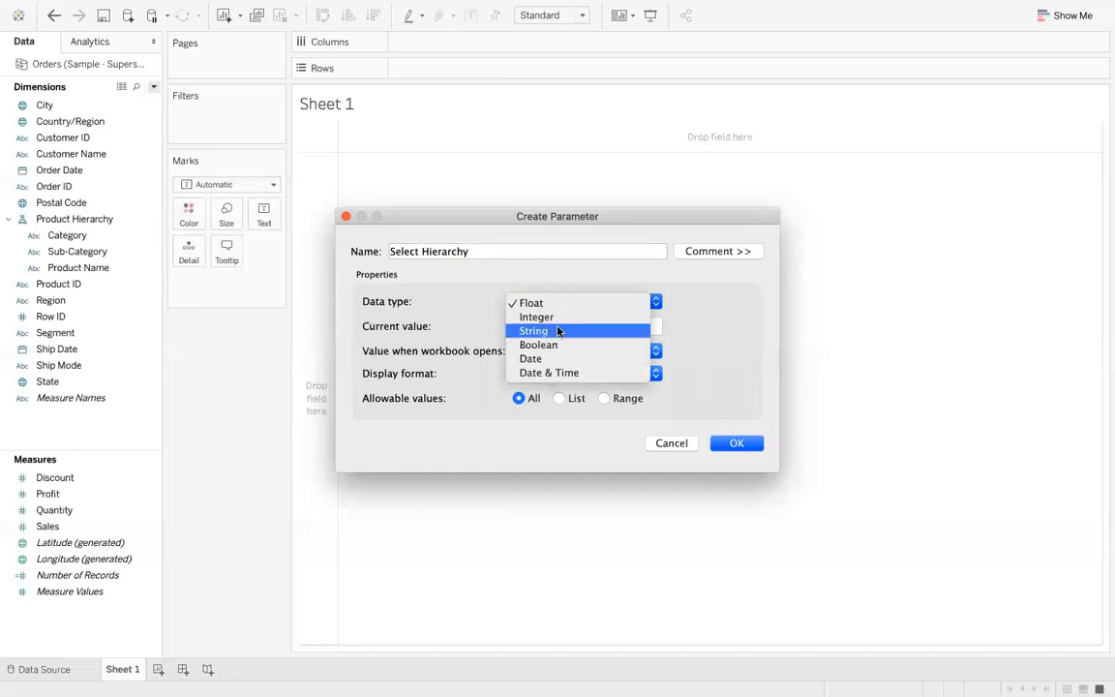
click(549, 331)
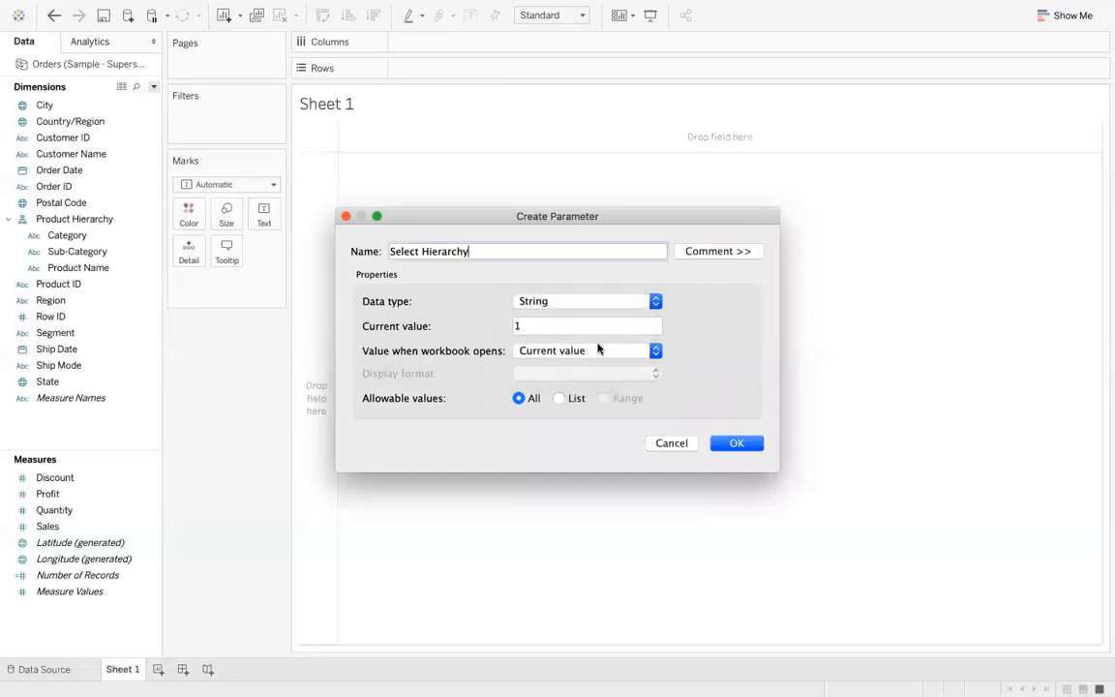
click(539, 352)
click(557, 372)
click(558, 399)
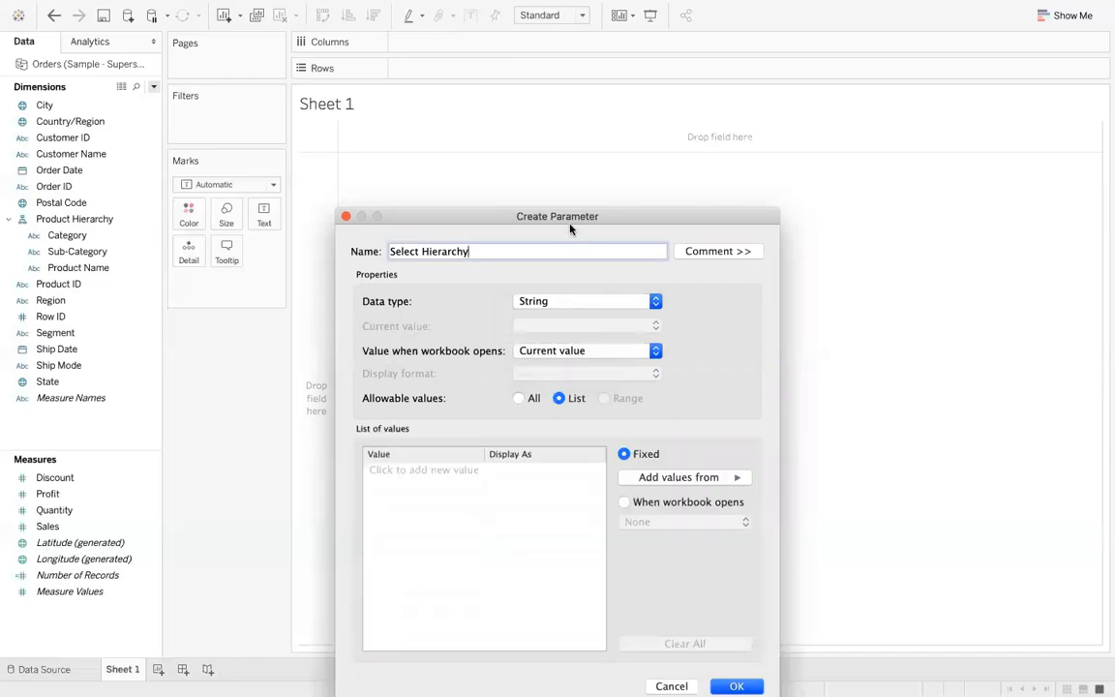
Add Product and Geo to the parameter's list of values and create the parameter.
drag(567, 216, 561, 139)
click(430, 370)
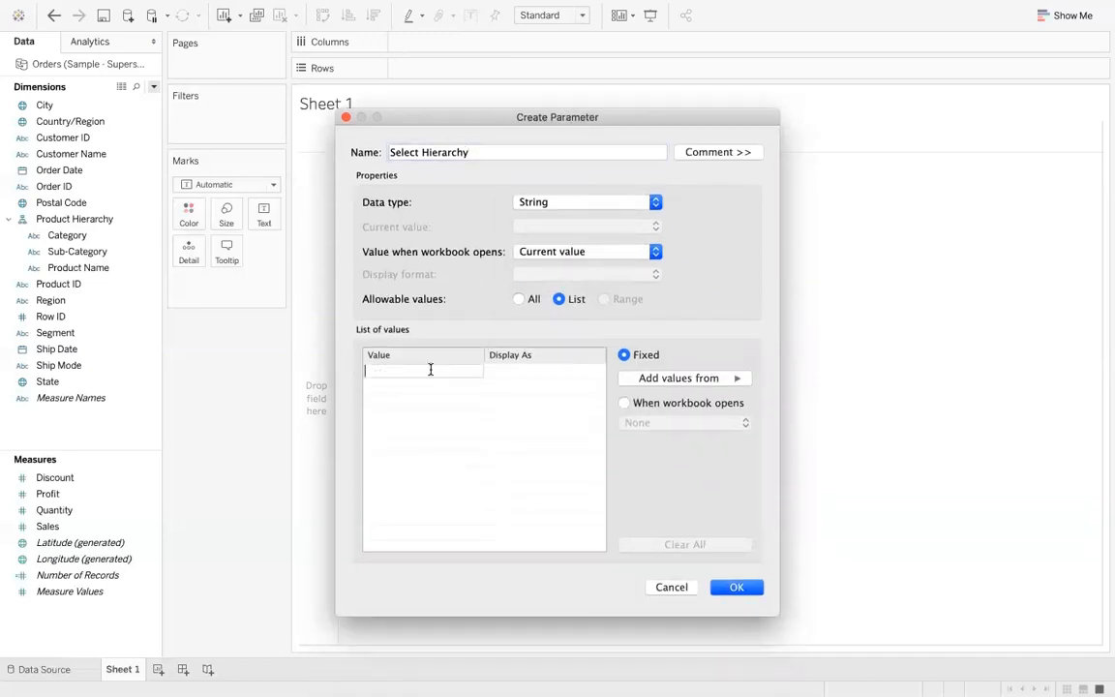
text(Product)
click(390, 387)
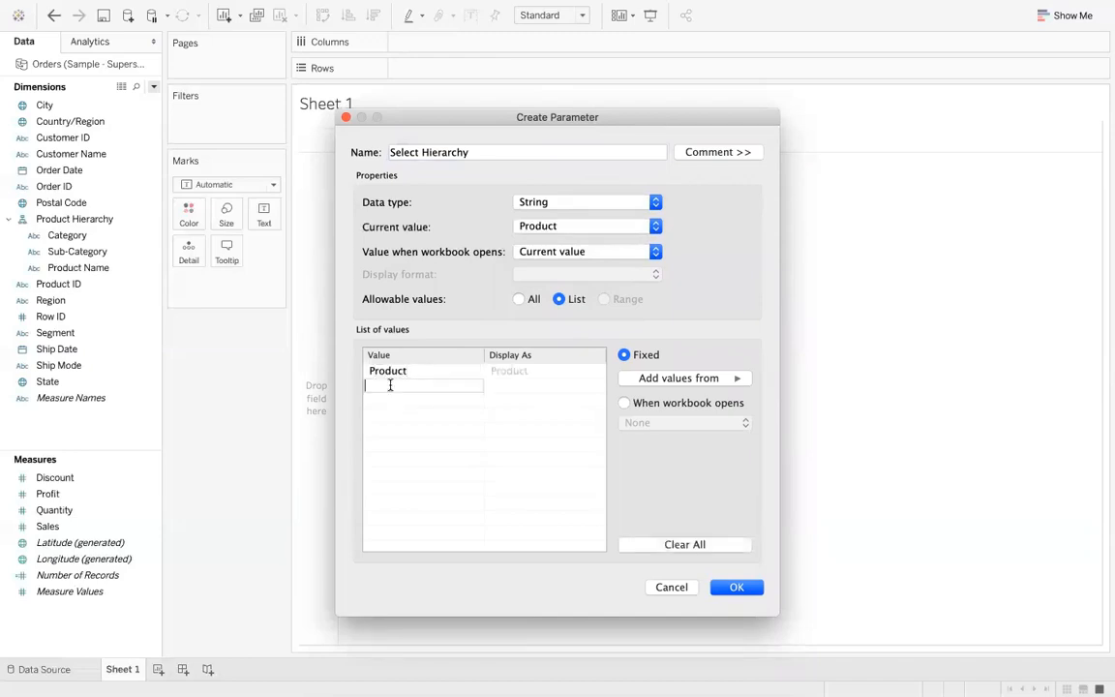
text(Geo)
key(Return)
click(733, 588)
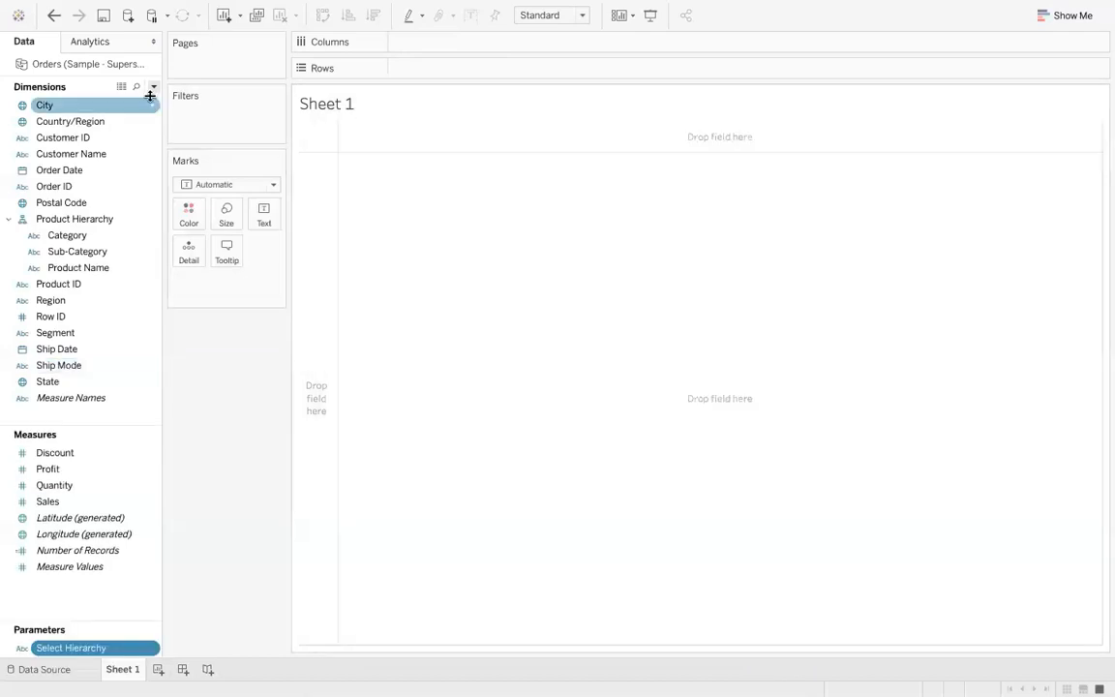
Start a new calculated field named Level1.
click(117, 220)
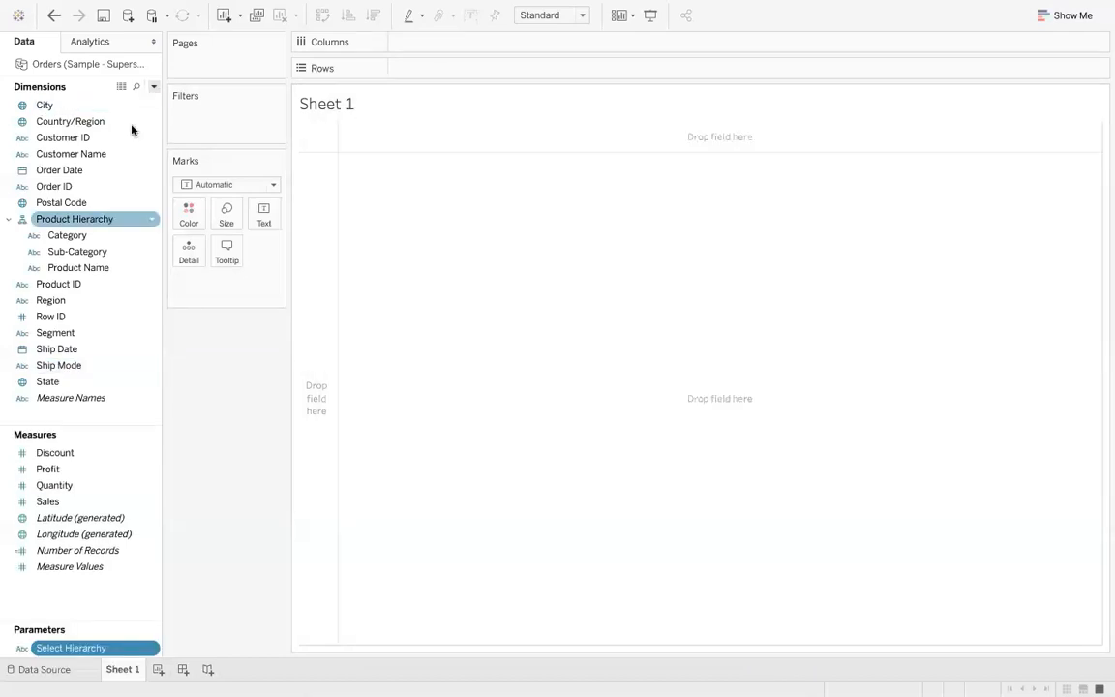
click(153, 86)
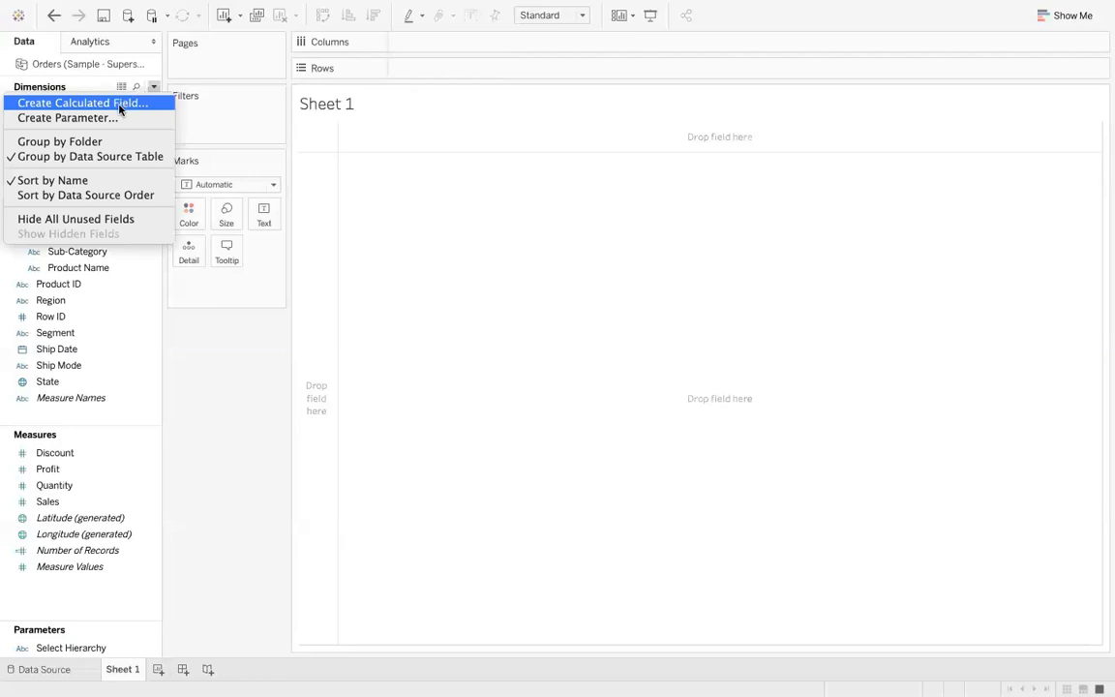
click(119, 105)
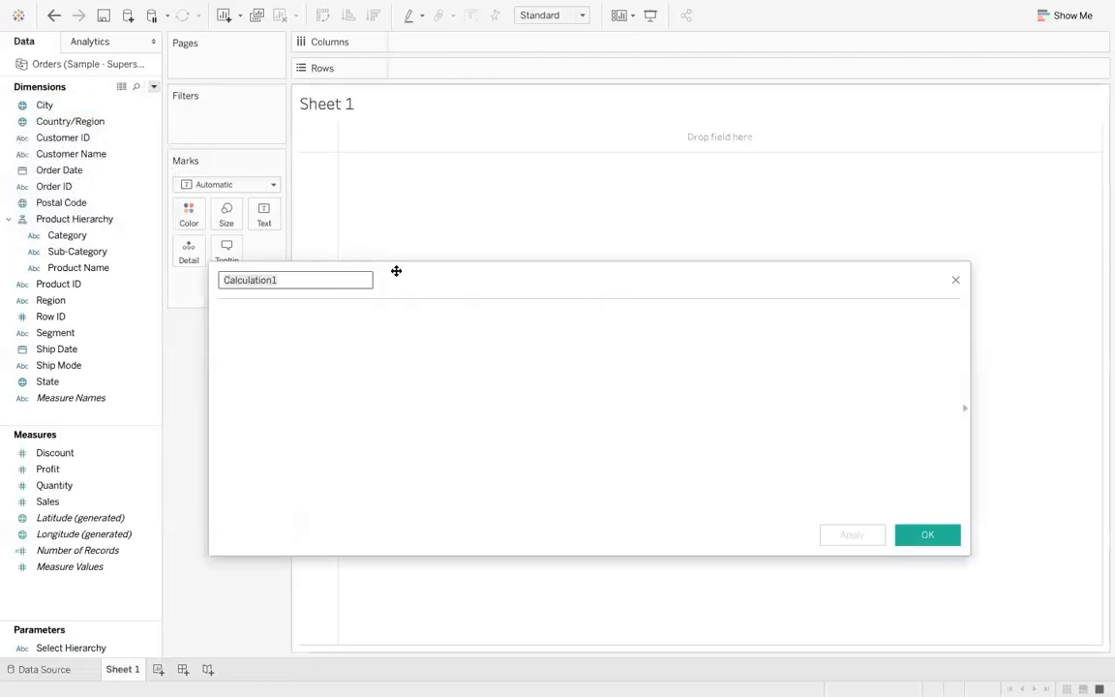
drag(396, 271, 455, 274)
text(Level)
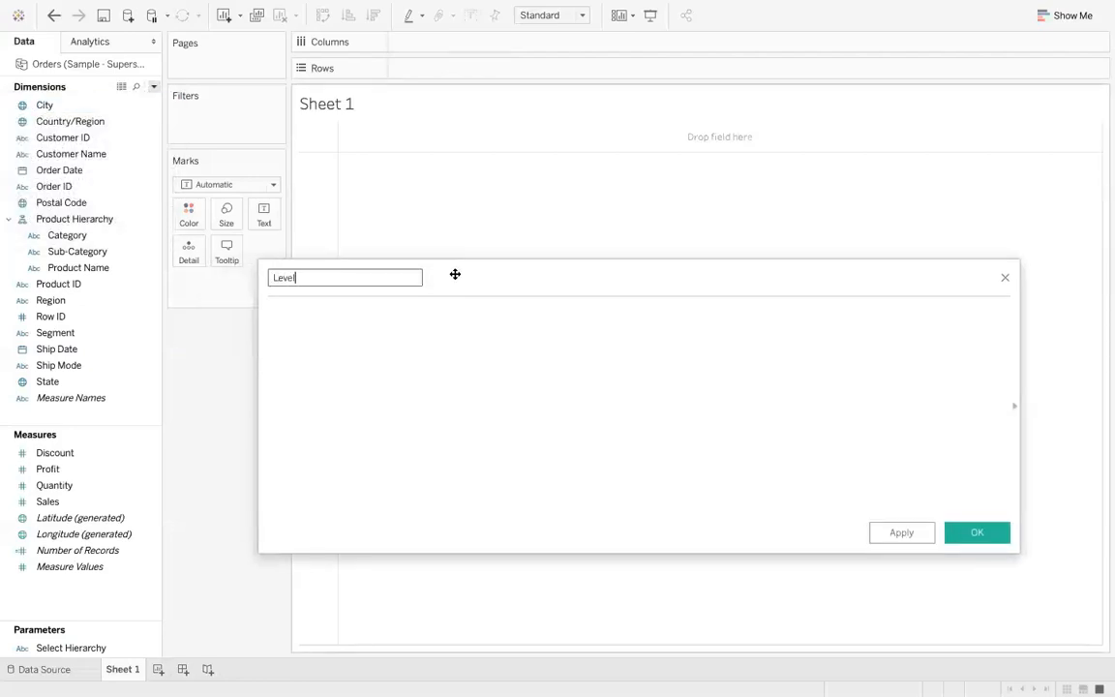
text(1)
Write the formula's first branch: if [Select Hierarchy]="Product" then [Category].
click(348, 325)
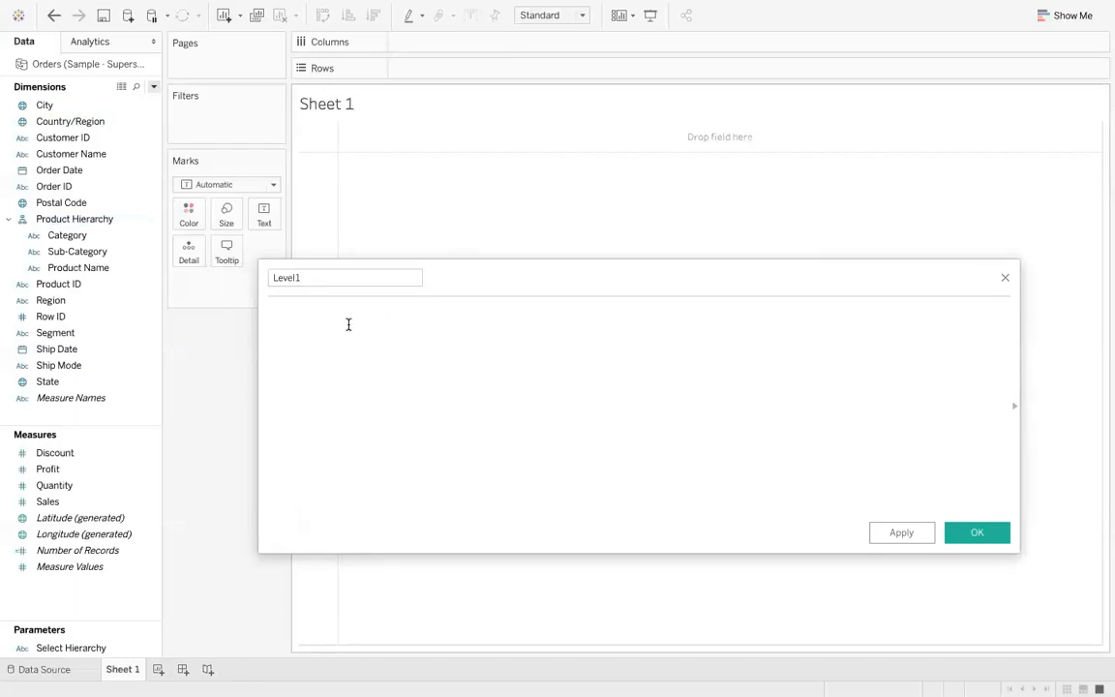
text(if se)
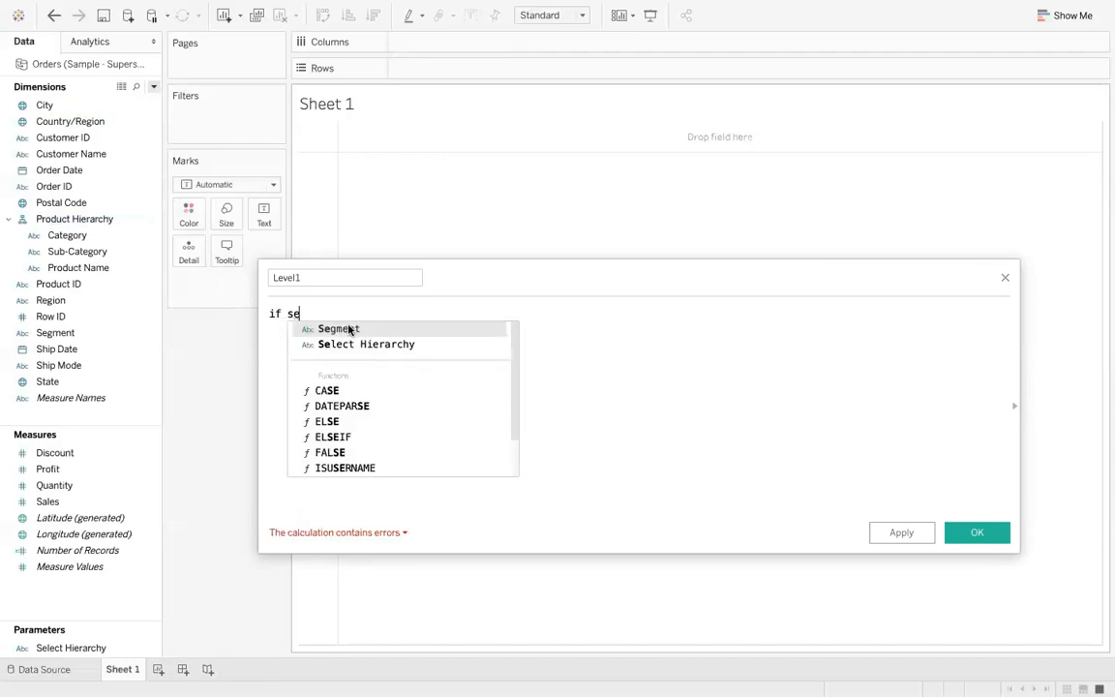
key(Down)
key(Return)
text(=)
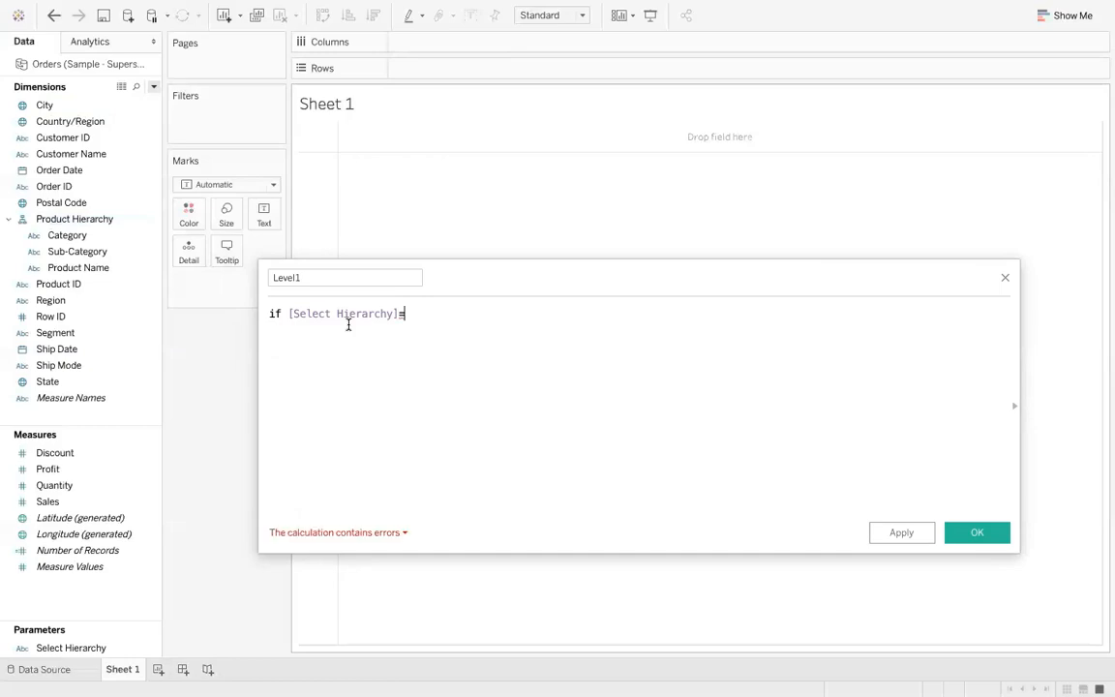
text("Product)
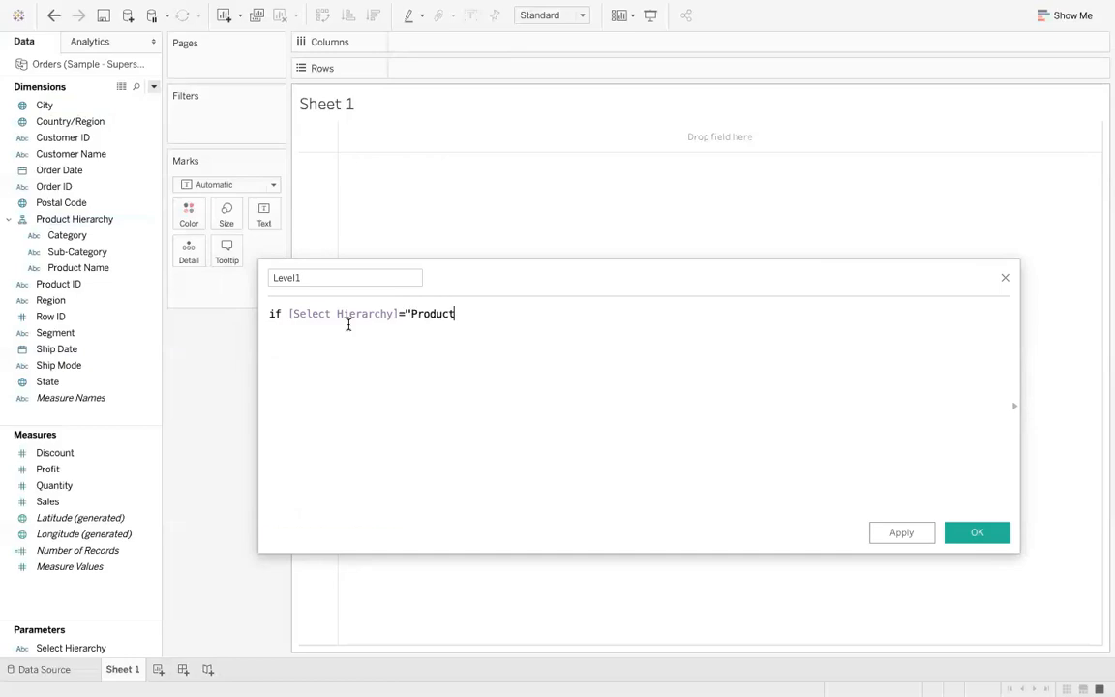
text(")
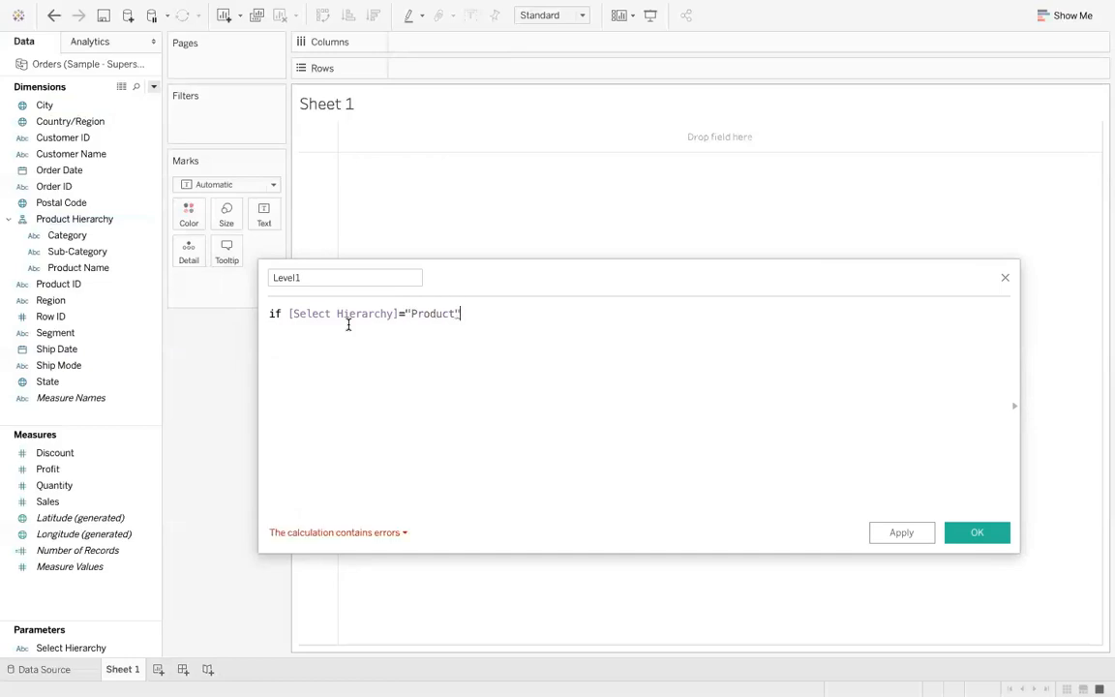
text( then )
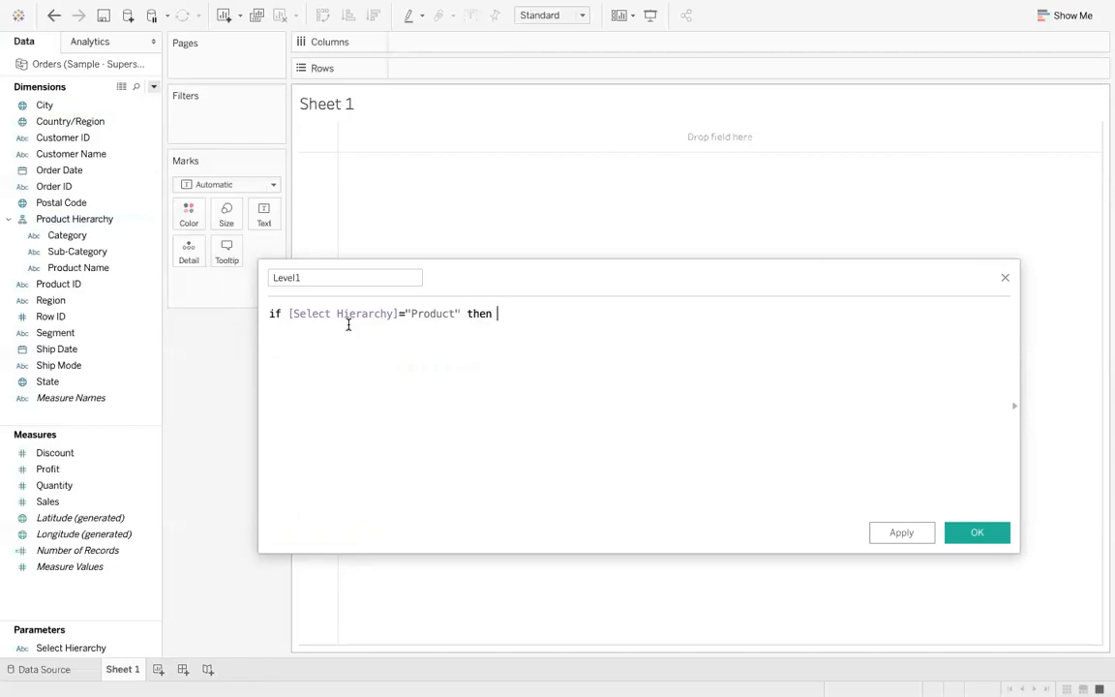
text(cate)
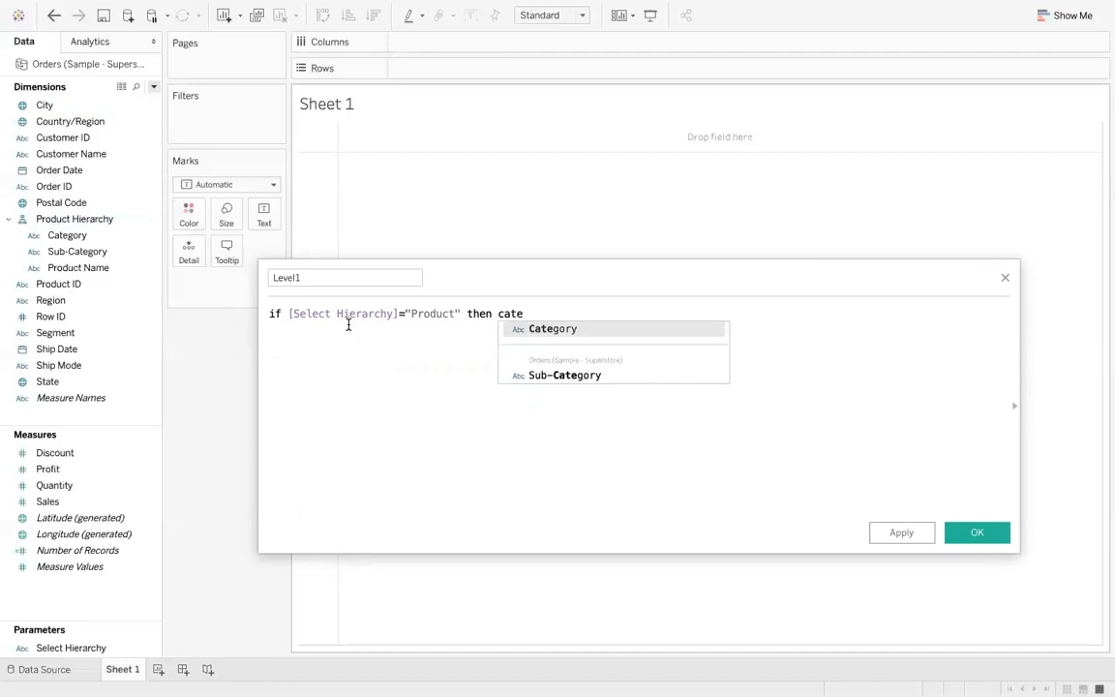
key(Return)
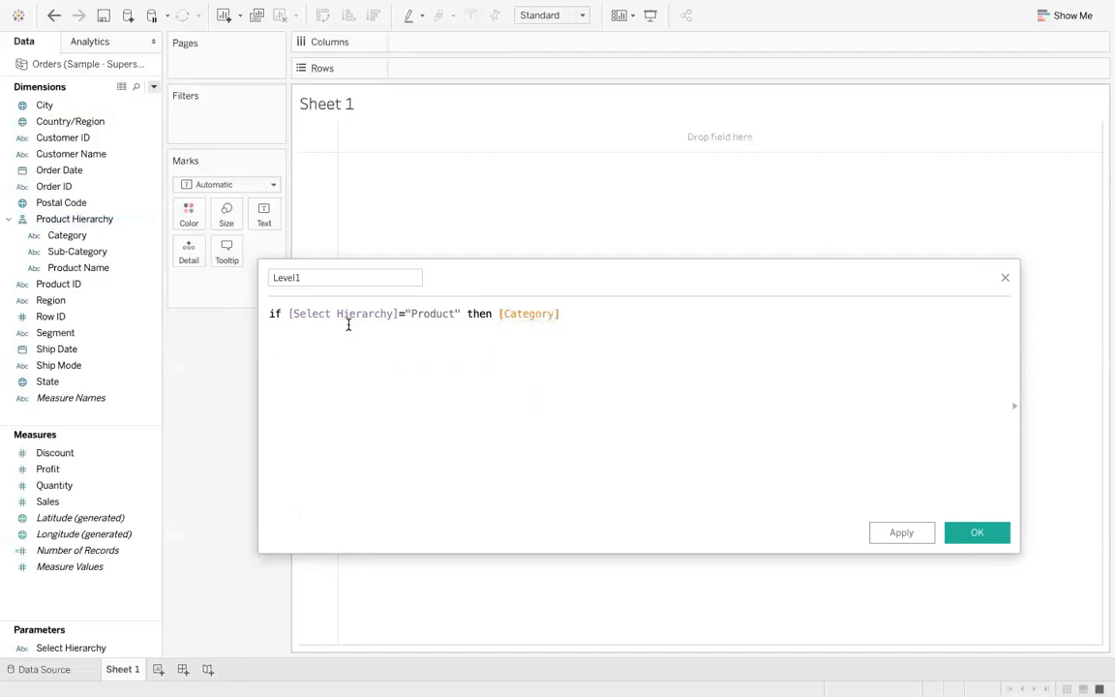
Begin a second branch on a new line of the Level1 formula with ELSEIF [Select Hierarchy]=.
key(Return)
text(e)
key(BackSpace)
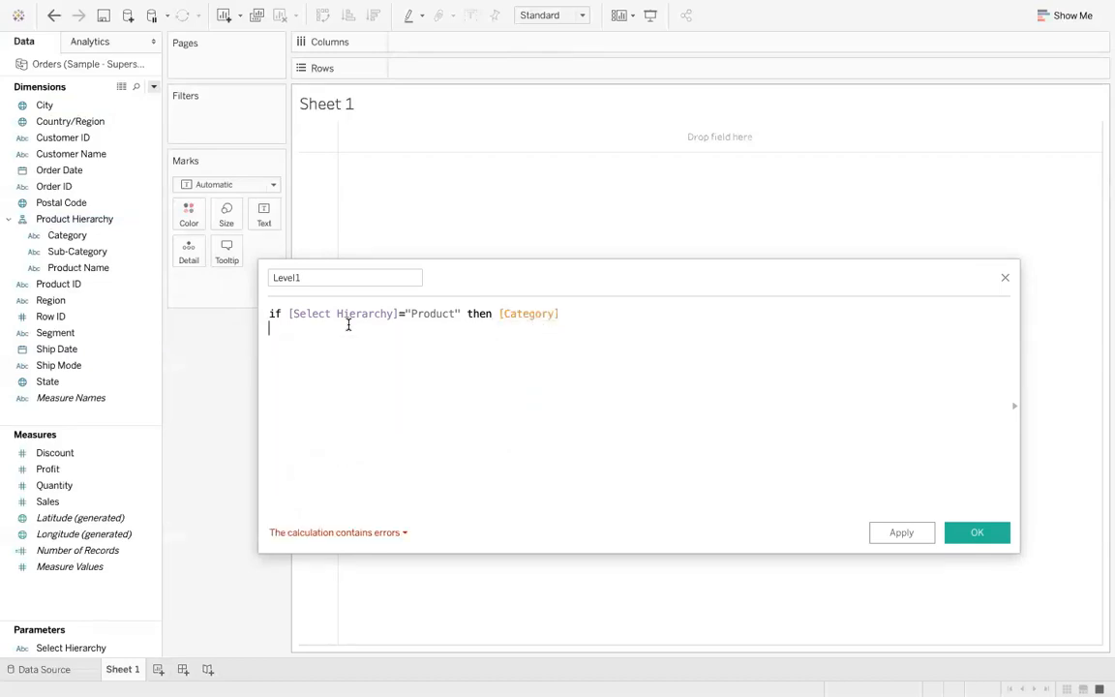
text(else)
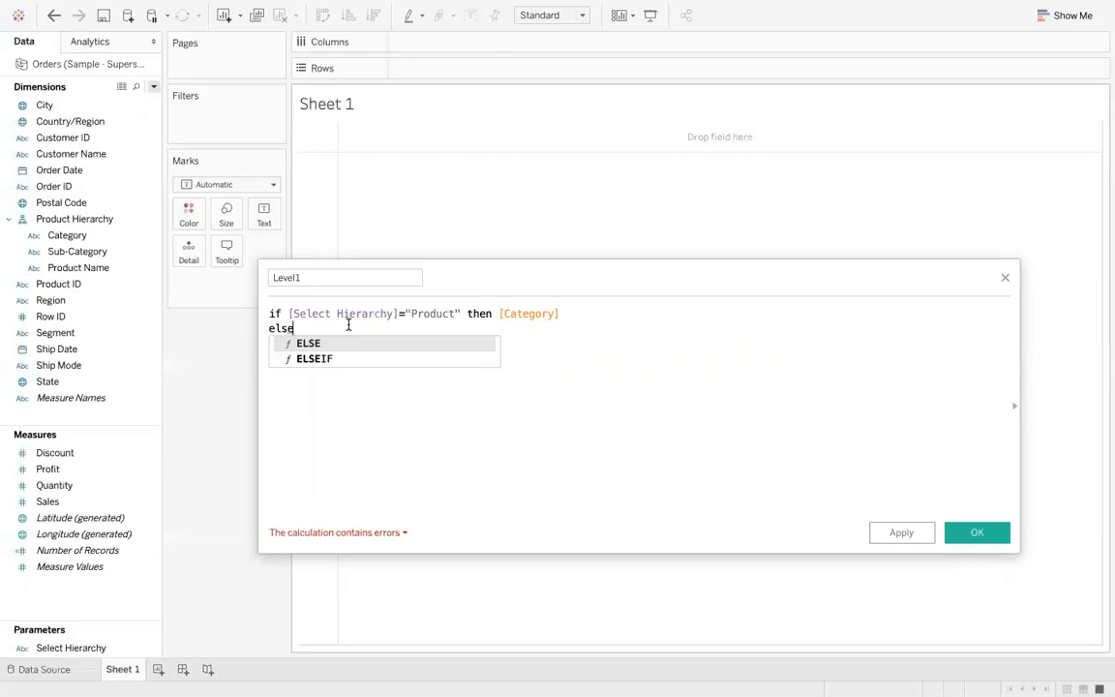
key(Down)
key(Return)
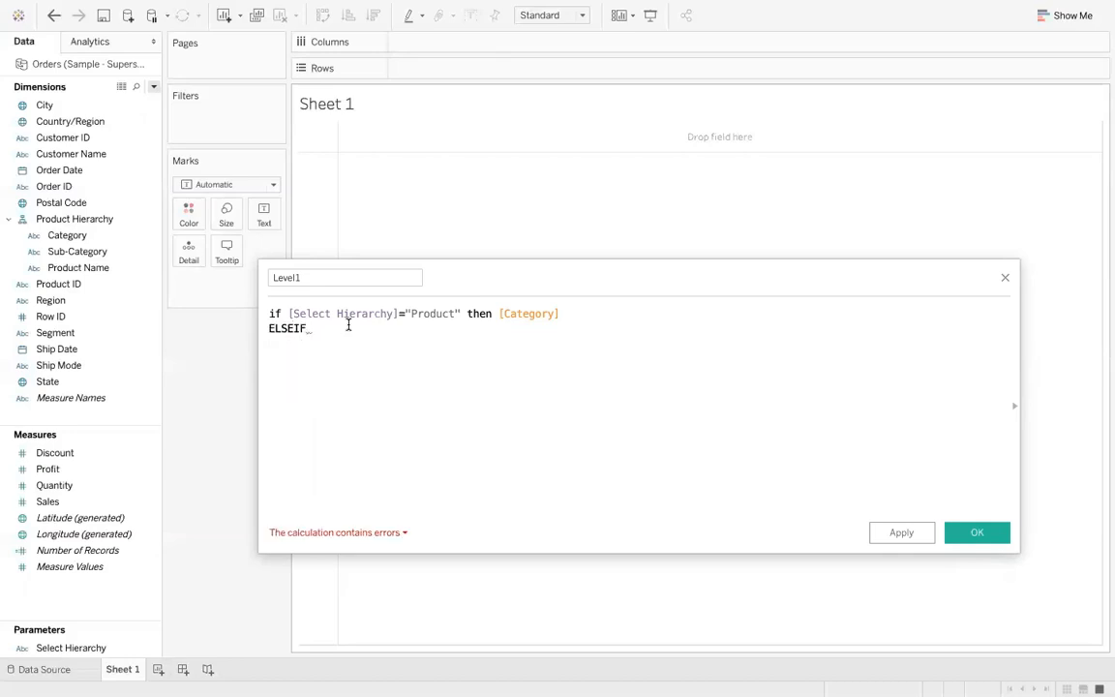
text(sle)
key(BackSpace)
key(BackSpace)
key(BackSpace)
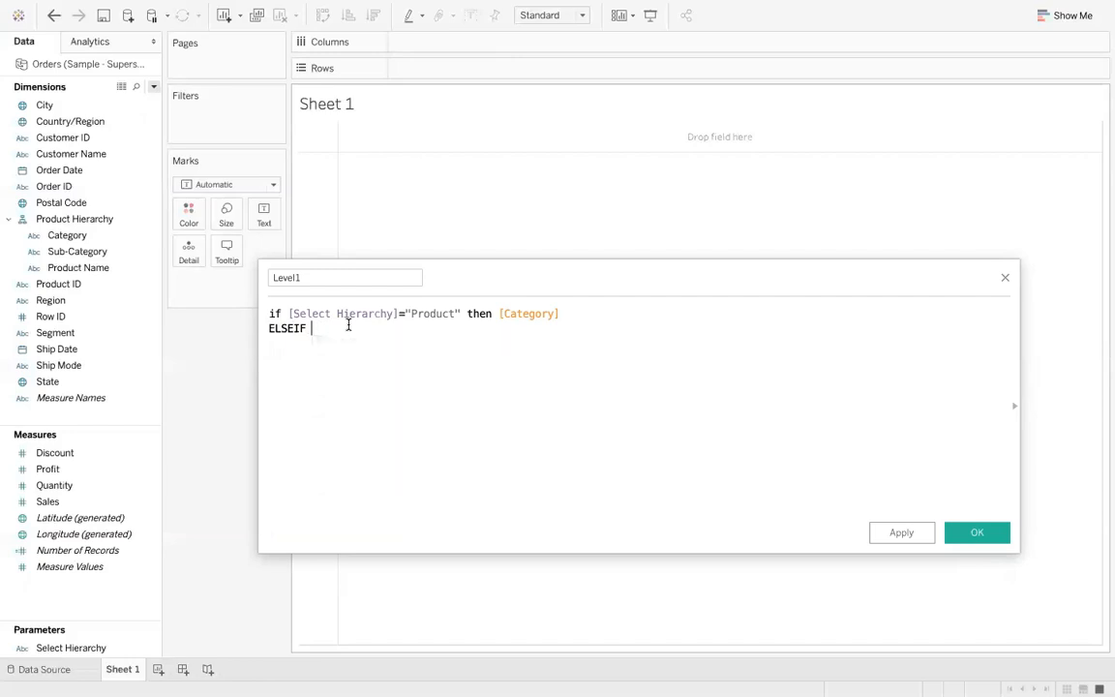
text(sle)
key(BackSpace)
key(BackSpace)
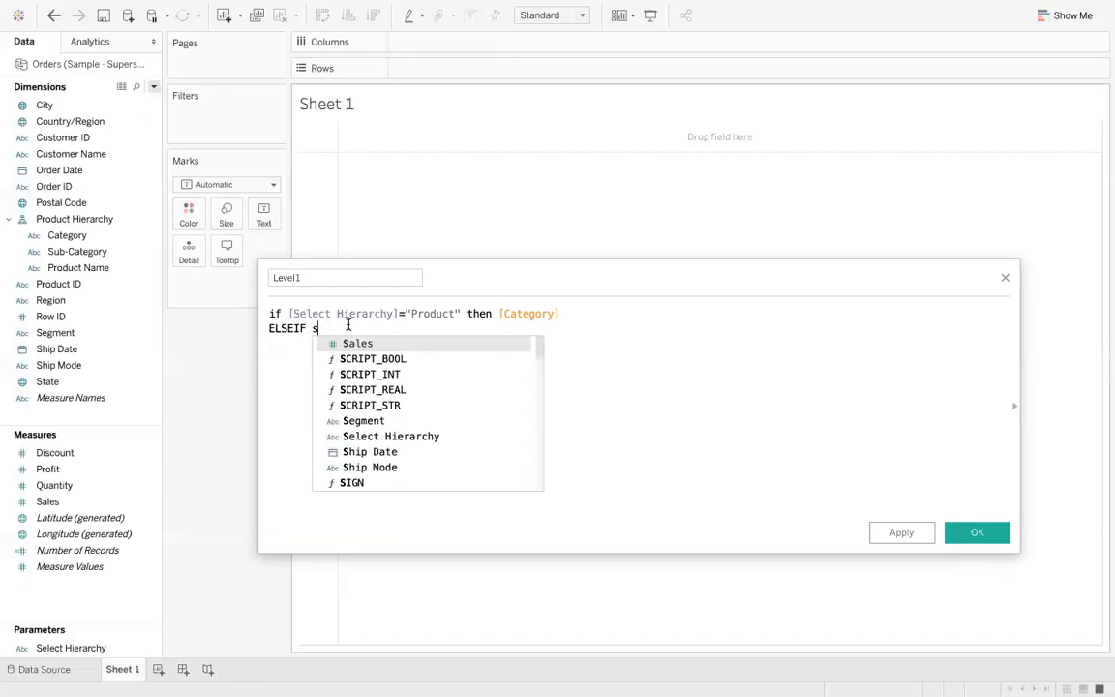
text(el)
key(Return)
text(=)
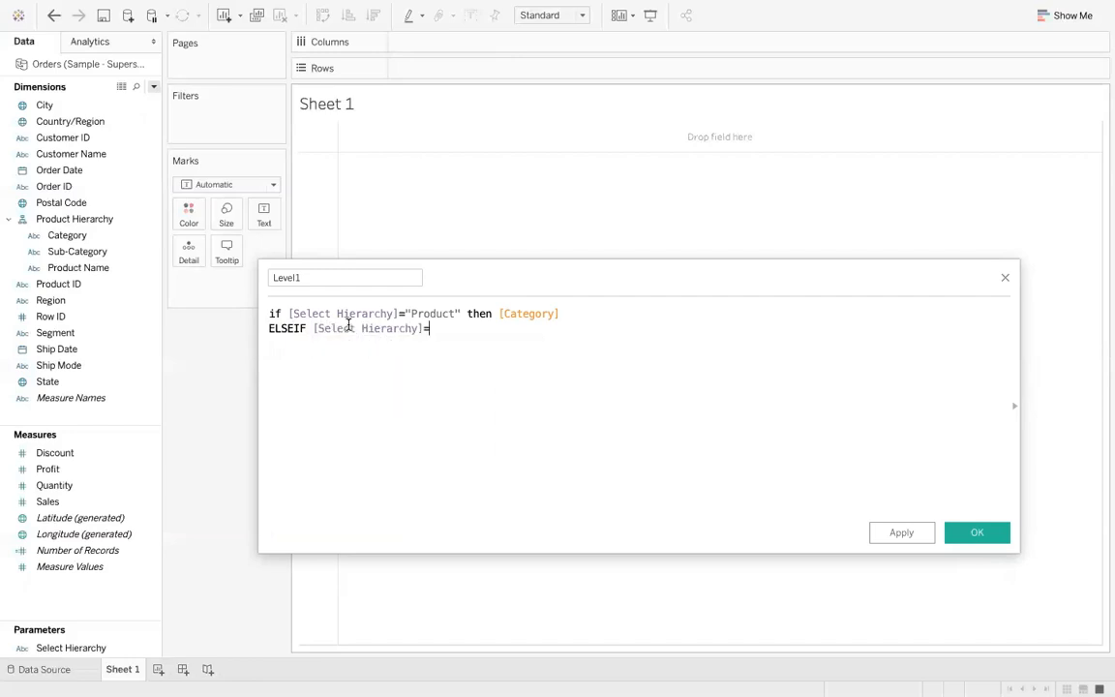
Complete the second branch with "Geo" then [Country/Region] end.
text("Geo" then cou)
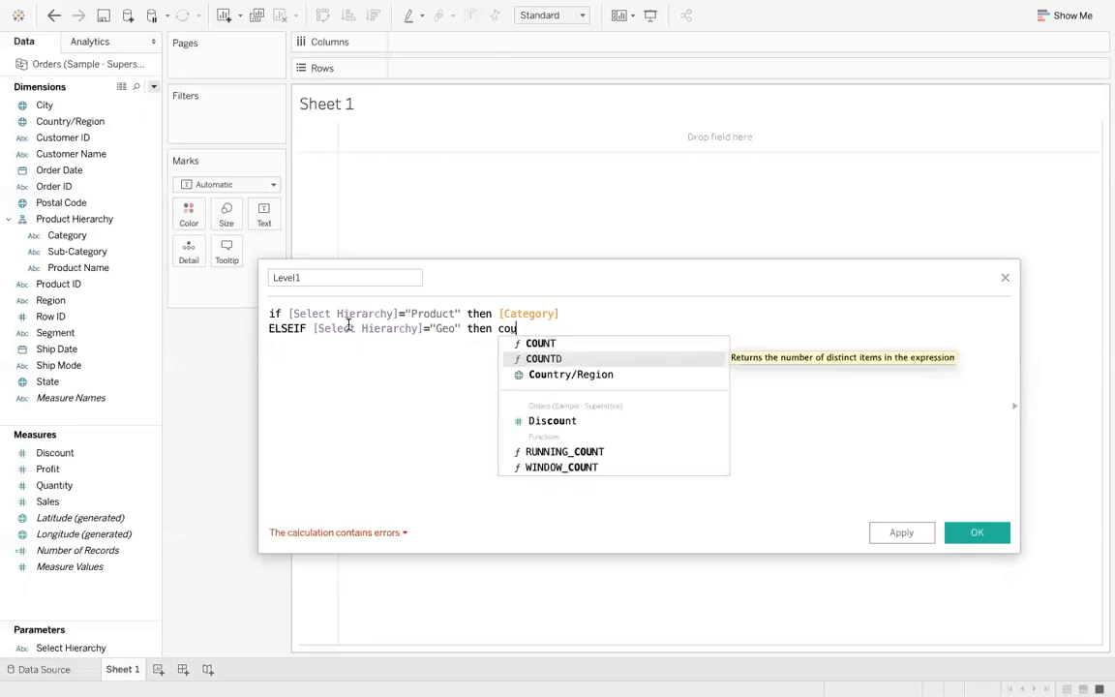
key(Return)
text(end)
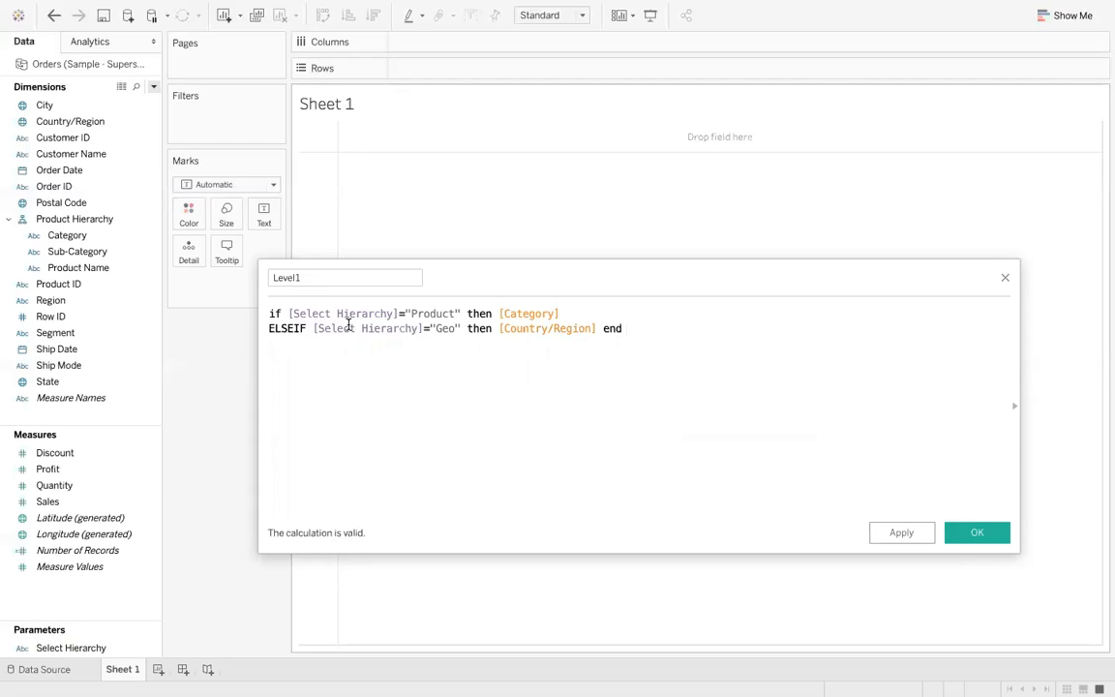
Copy the entire Level1 formula and save the calculated field.
click(631, 329)
drag(627, 329, 233, 322)
key(ctrl+c)
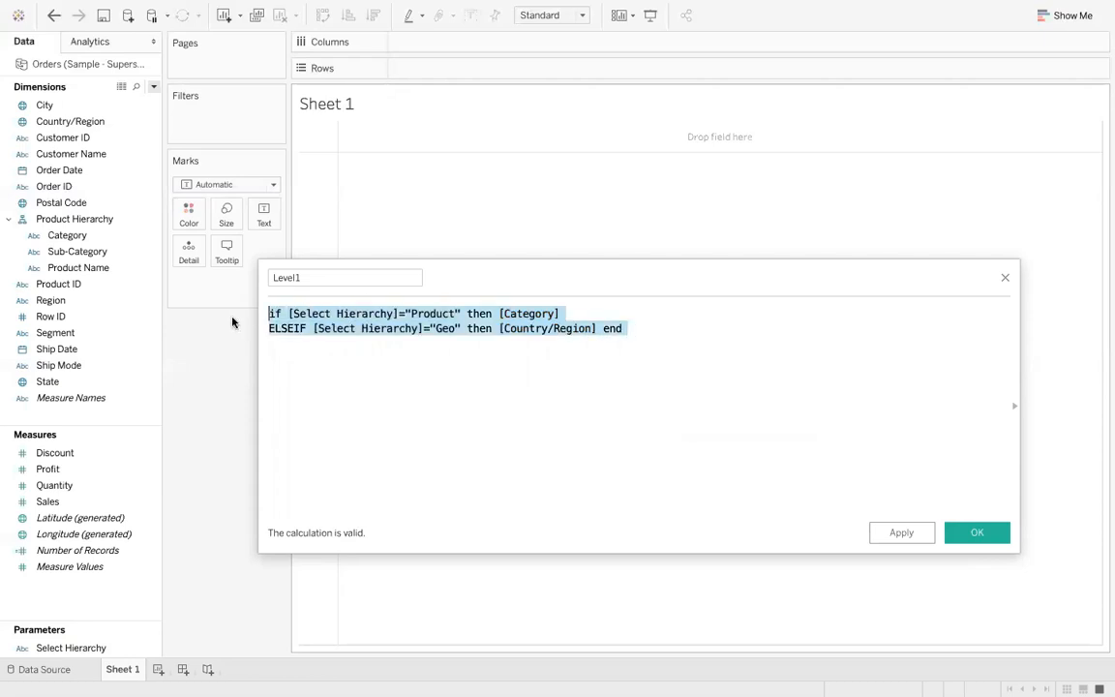
click(896, 535)
click(977, 532)
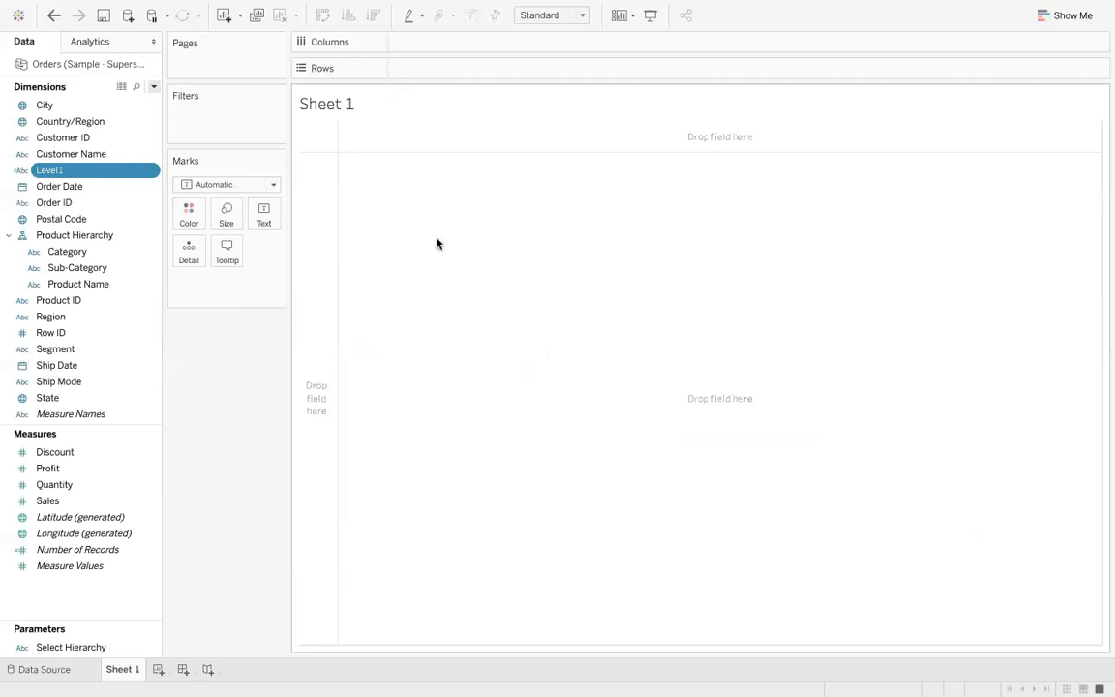
Start a new calculated field named Level2 and paste the copied formula into it.
click(153, 87)
click(102, 102)
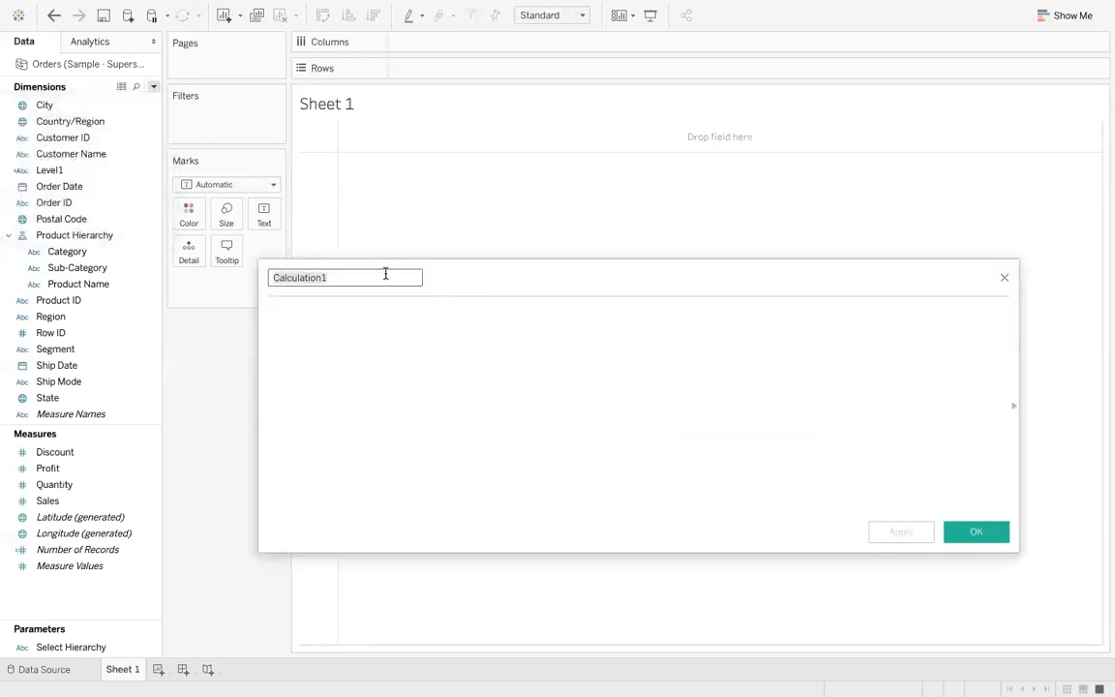
text(L)
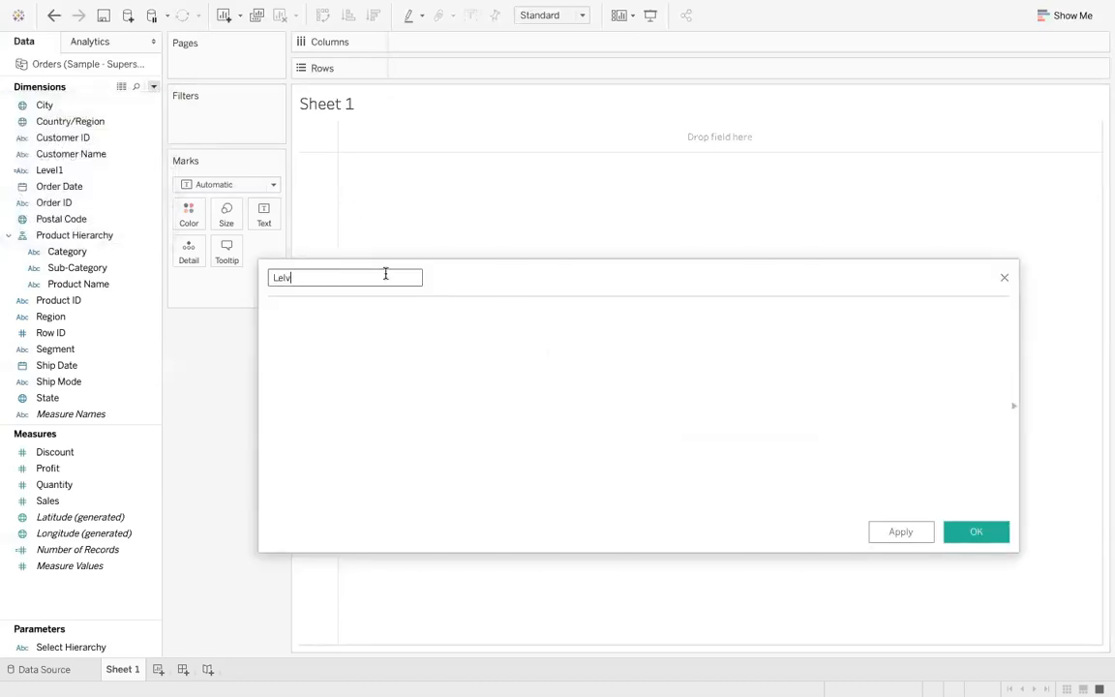
text(evel2)
click(565, 313)
key(ctrl+v)
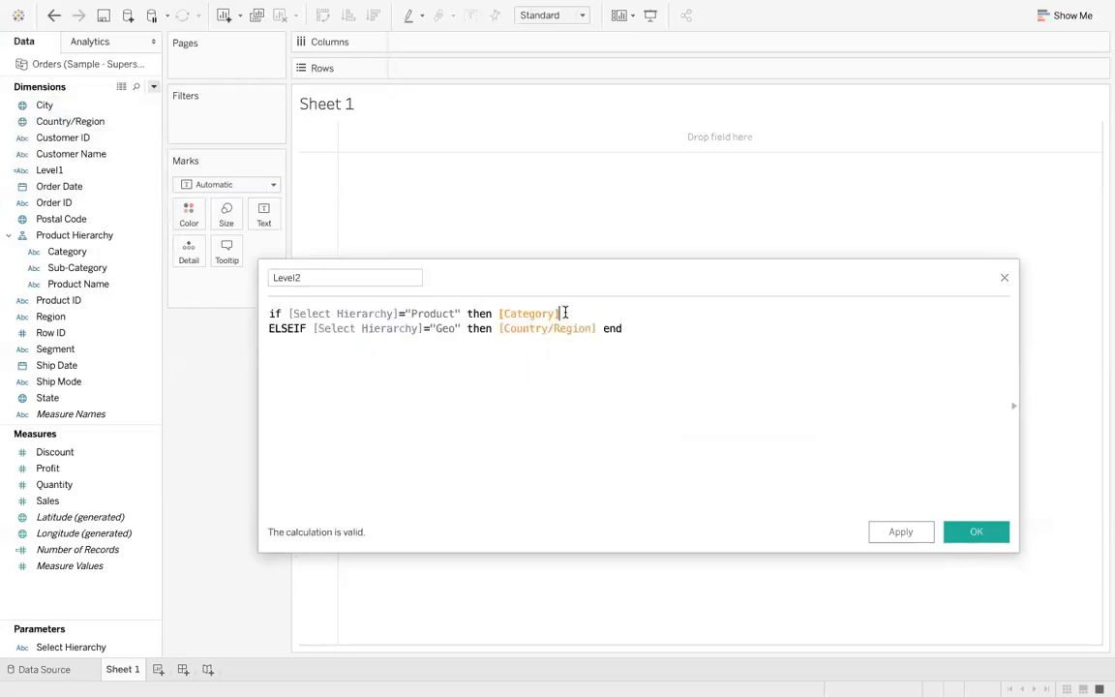
Replace [Category] with [Sub-Category] in the Product branch of the Level2 formula.
key(BackSpace)
key(BackSpace)
key(BackSpace)
key(BackSpace)
key(BackSpace)
key(BackSpace)
key(BackSpace)
key(BackSpace)
key(BackSpace)
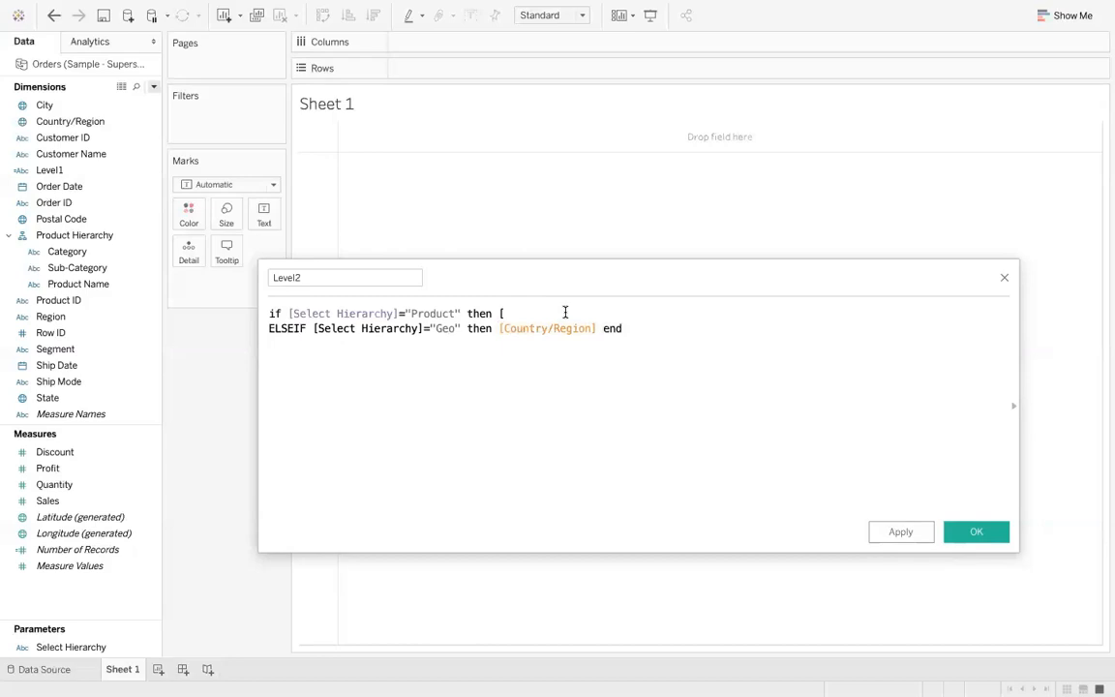
key(BackSpace)
text(se)
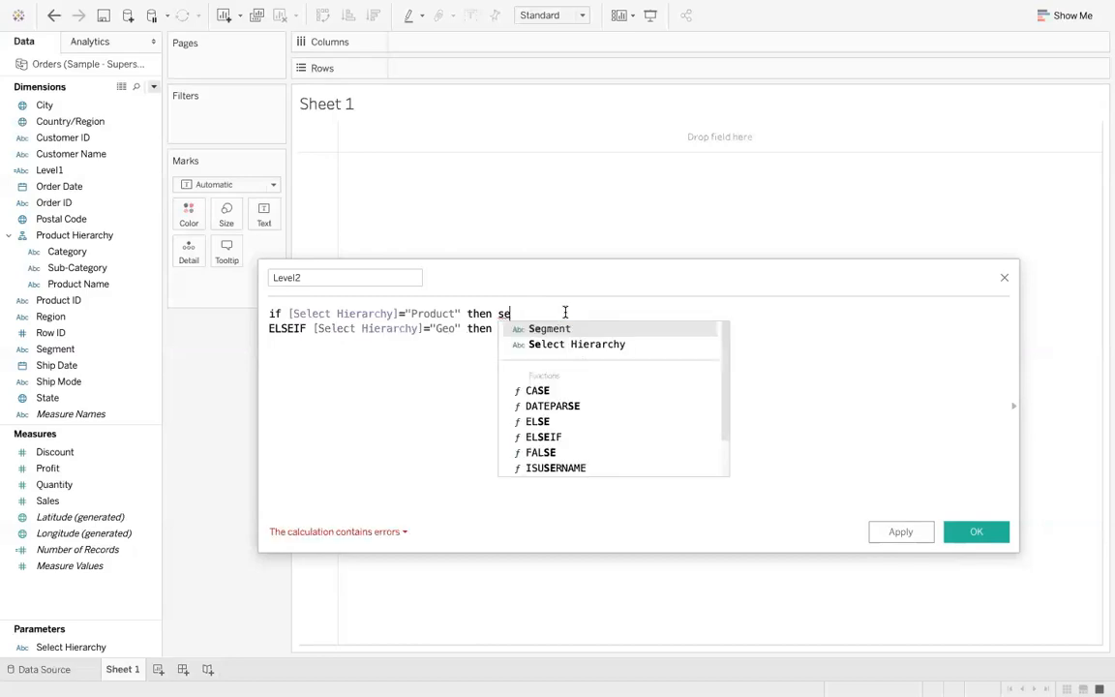
key(BackSpace)
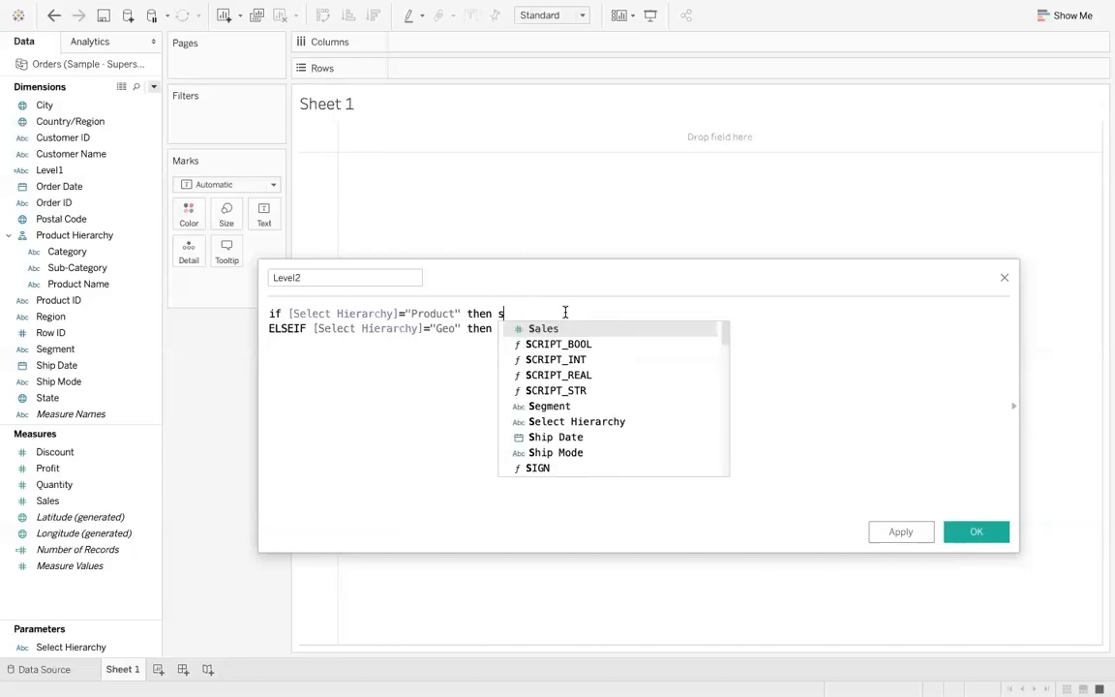
text(u)
click(565, 328)
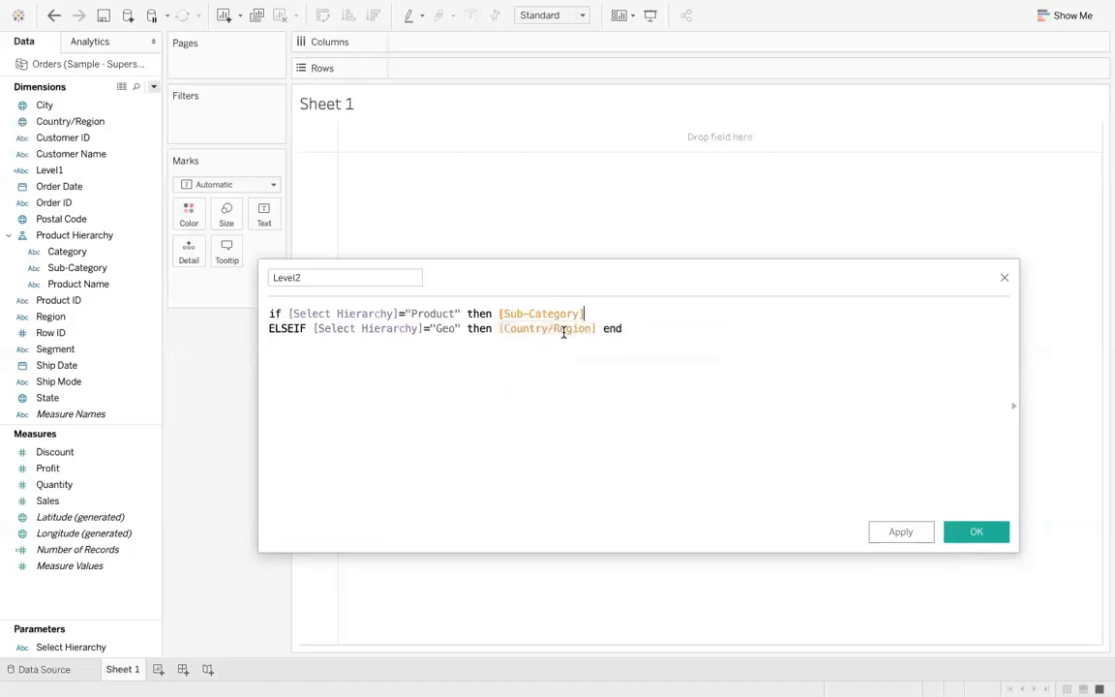
Replace [Country/Region] with [State] in the Geo branch of Level2 and save the calculated field.
key(BackSpace)
key(BackSpace)
key(BackSpace)
key(BackSpace)
key(BackSpace)
key(BackSpace)
key(BackSpace)
key(BackSpace)
key(BackSpace)
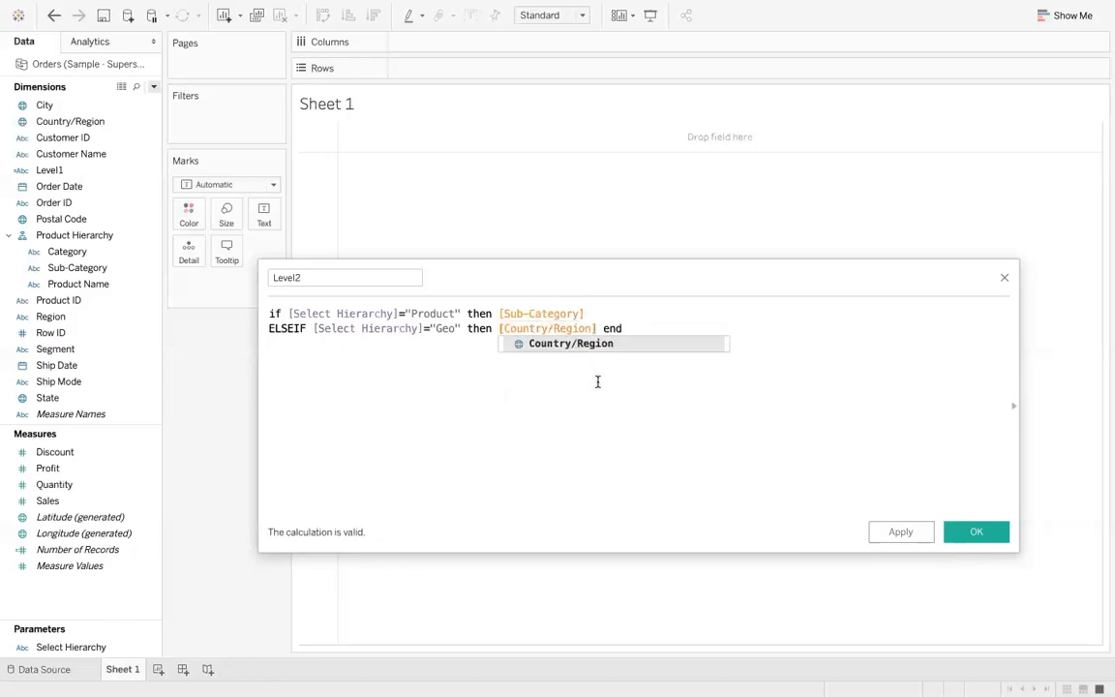
key(BackSpace)
key(BackSpace)
key(BackSpace)
key(BackSpace)
key(BackSpace)
key(BackSpace)
key(BackSpace)
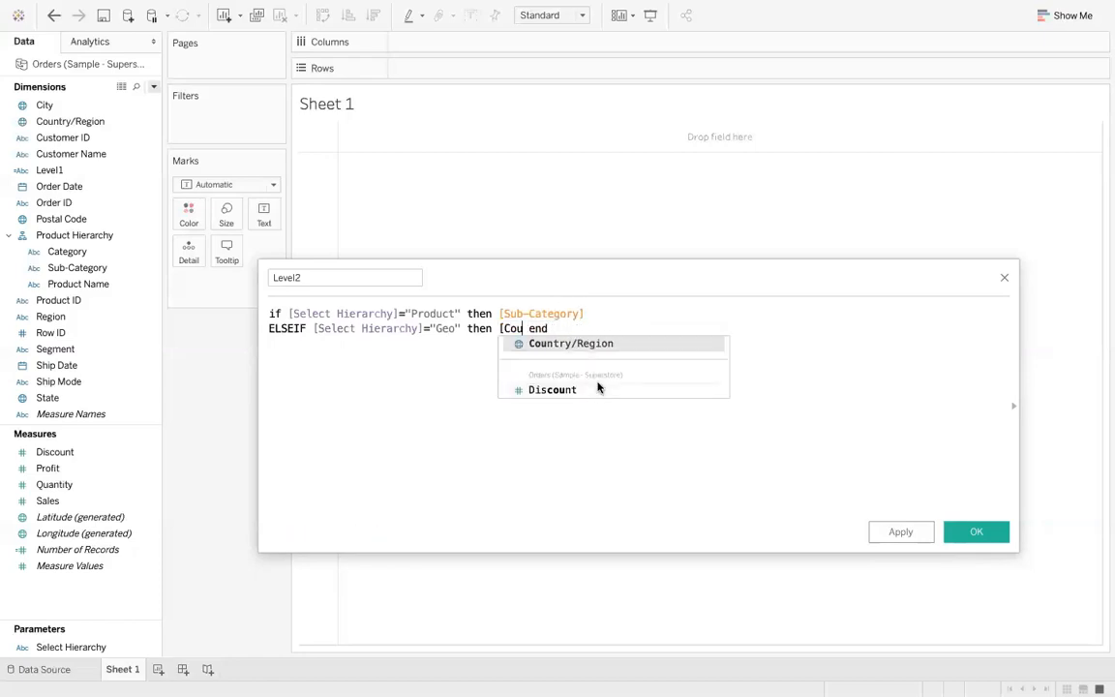
text(st)
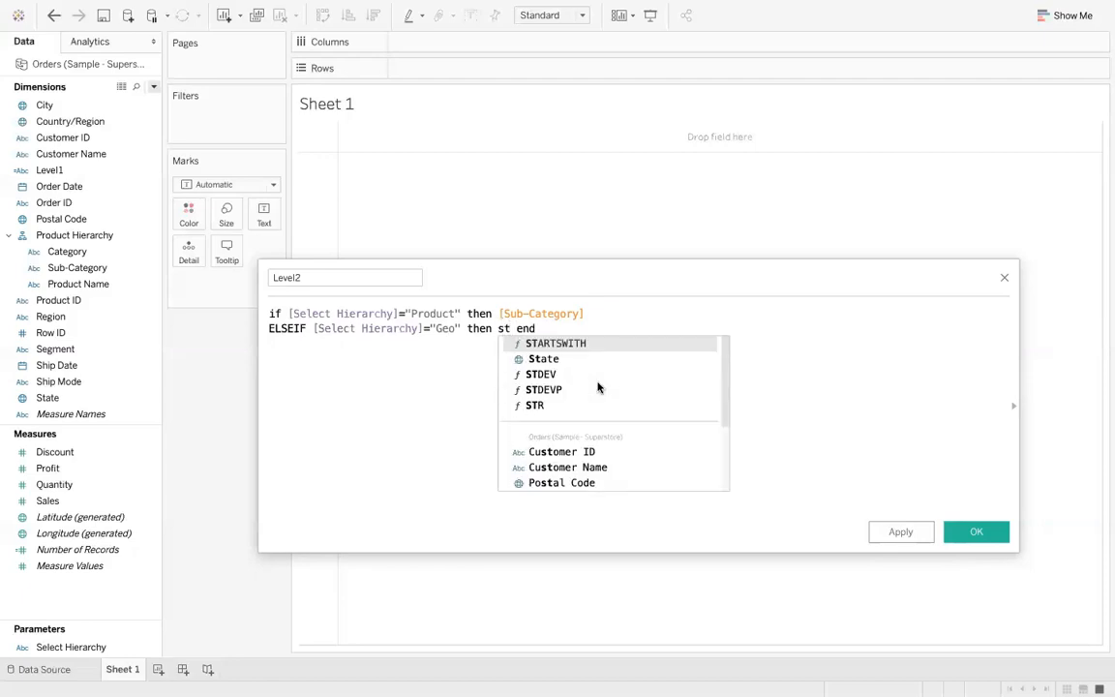
double_click(547, 359)
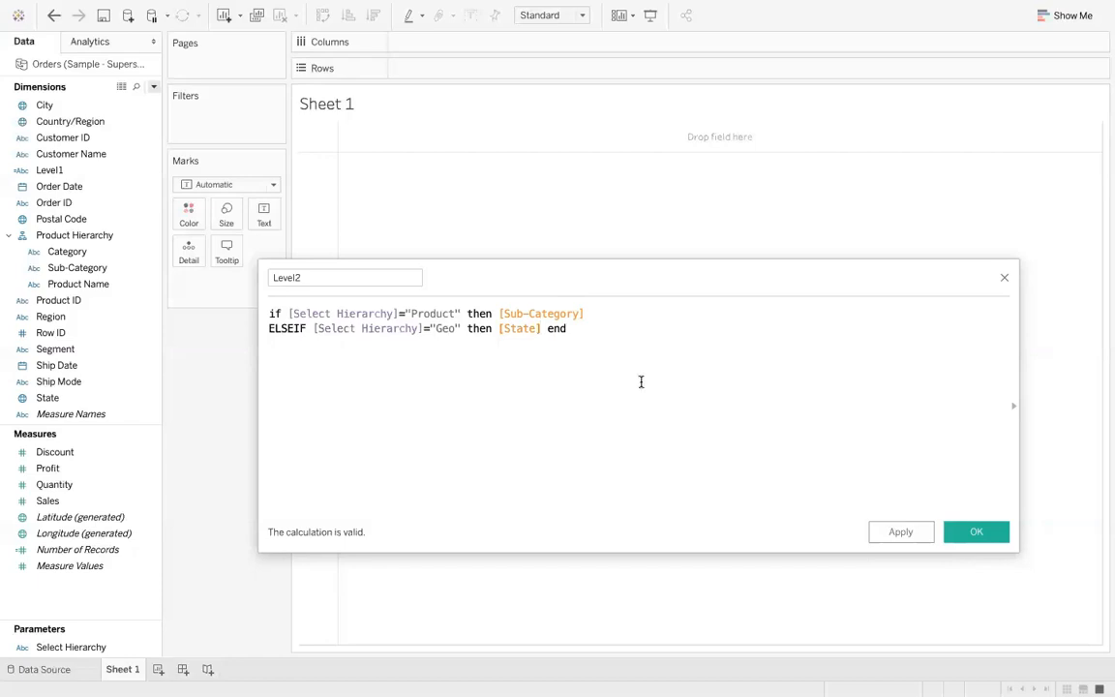
click(888, 531)
click(1002, 532)
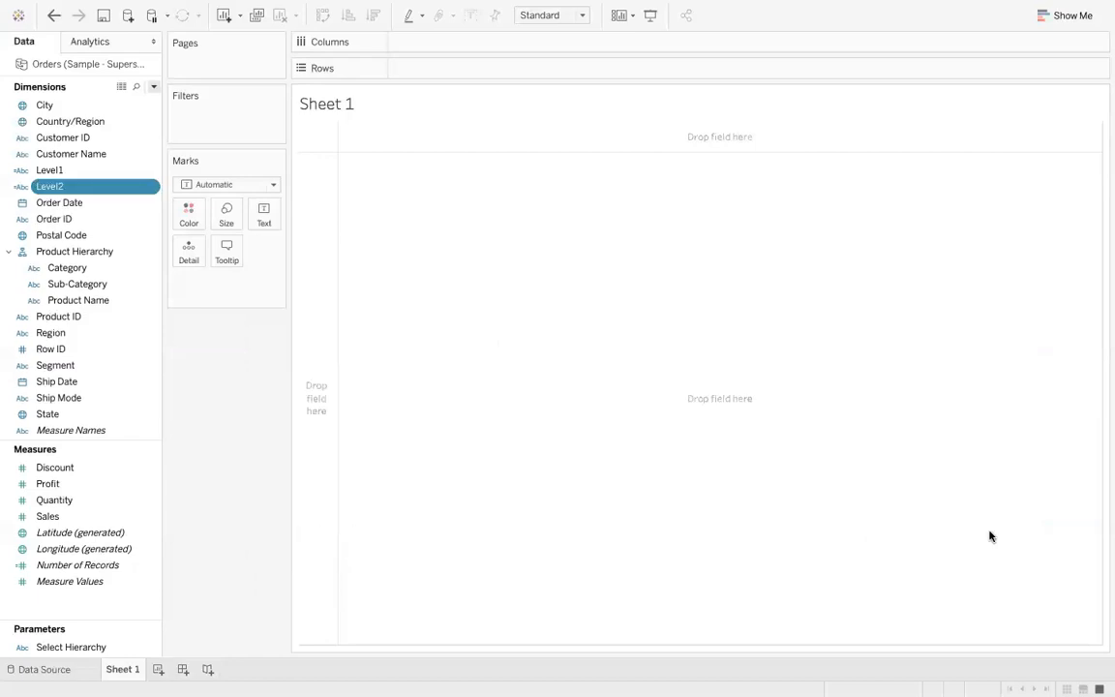
Start a new calculated field named Level3 and paste the copied formula into it.
click(153, 86)
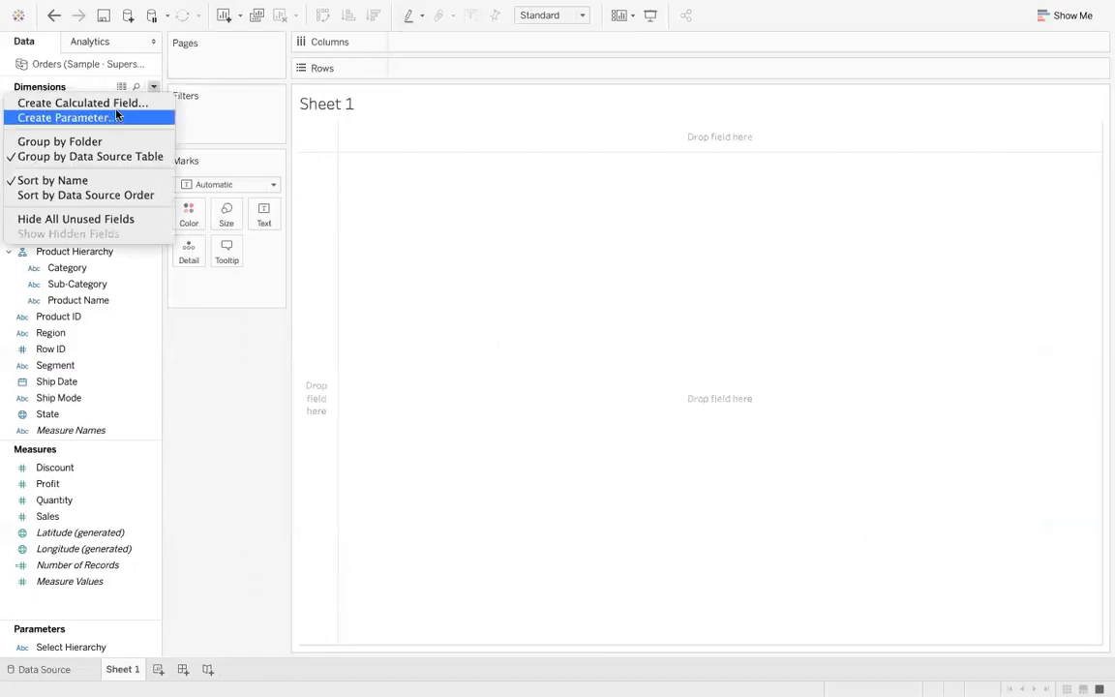
click(118, 104)
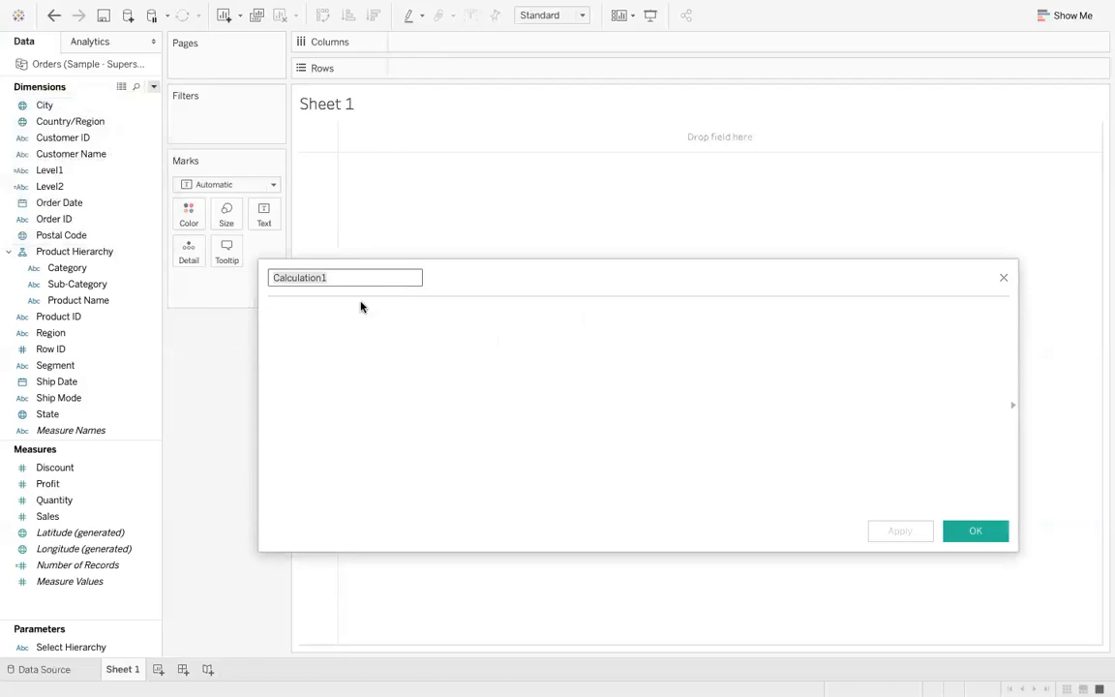
text(Level3)
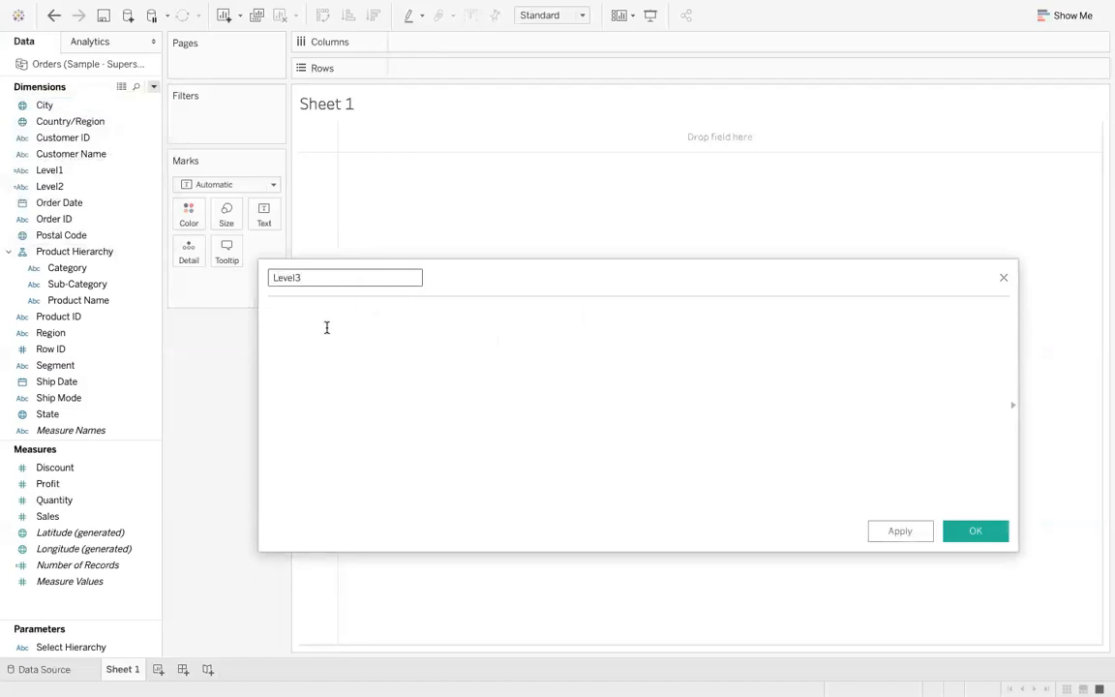
click(326, 328)
key(ctrl+v)
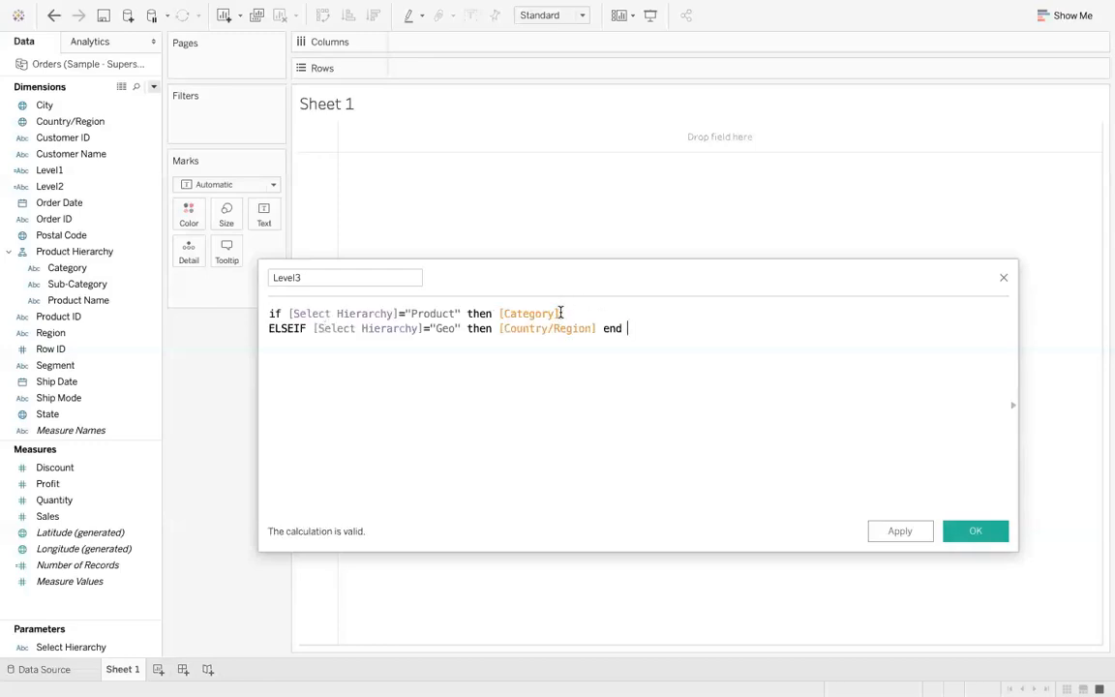
Replace [Category] with [Product Name] in the Product branch of the Level3 formula.
key(BackSpace)
key(BackSpace)
key(BackSpace)
key(BackSpace)
key(BackSpace)
key(BackSpace)
key(BackSpace)
key(BackSpace)
key(BackSpace)
key(BackSpace)
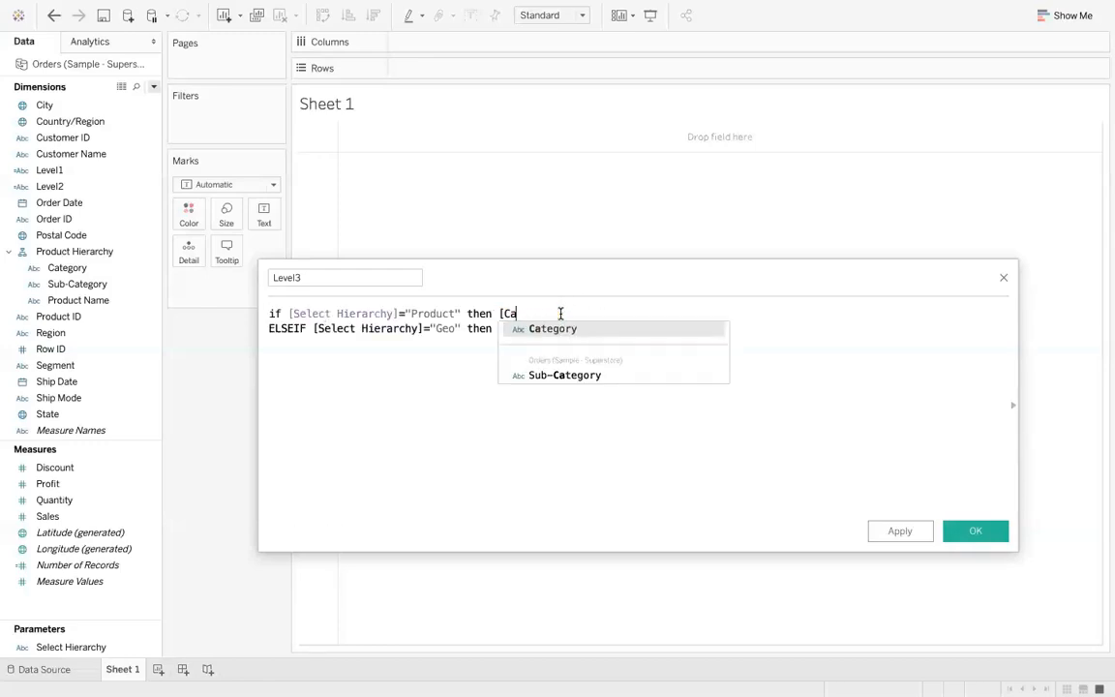
text(pro)
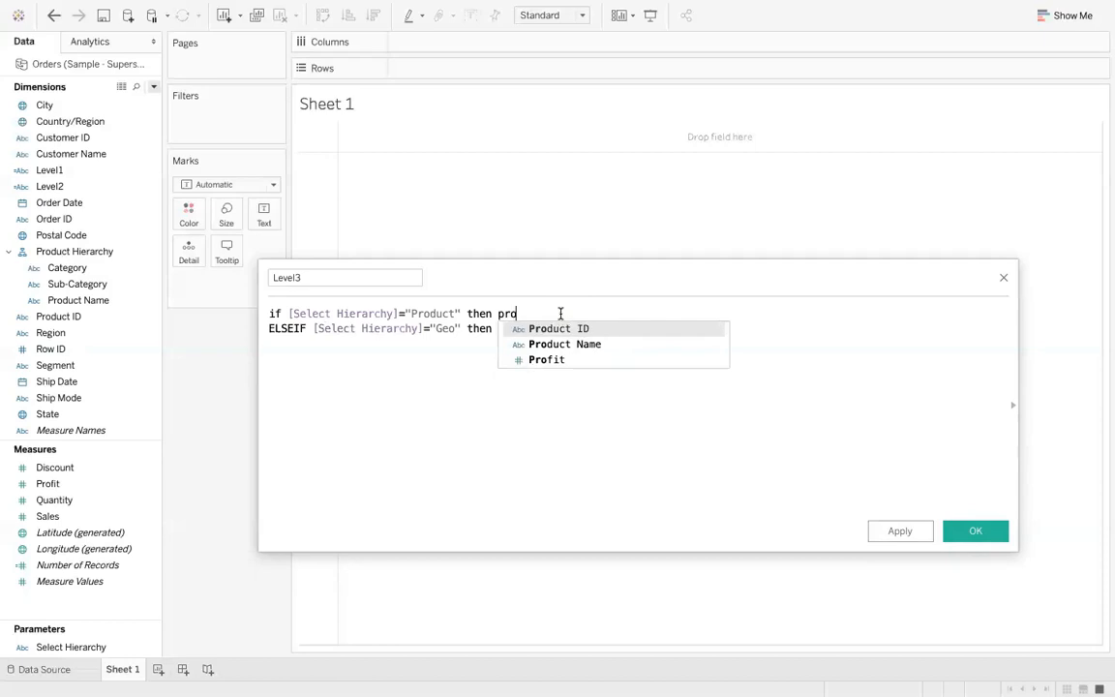
click(552, 343)
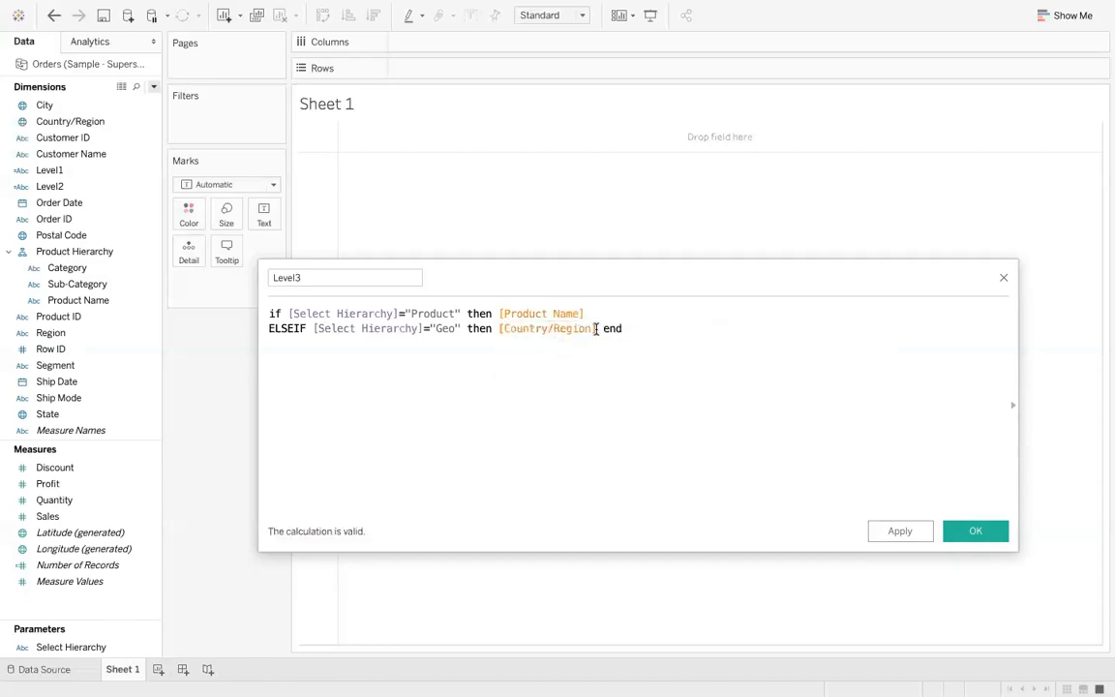
Replace [Country/Region] with [City] in the Geo branch of Level3 and save the calculated field.
click(596, 328)
key(BackSpace)
key(BackSpace)
key(BackSpace)
key(BackSpace)
key(BackSpace)
key(BackSpace)
key(BackSpace)
key(BackSpace)
key(BackSpace)
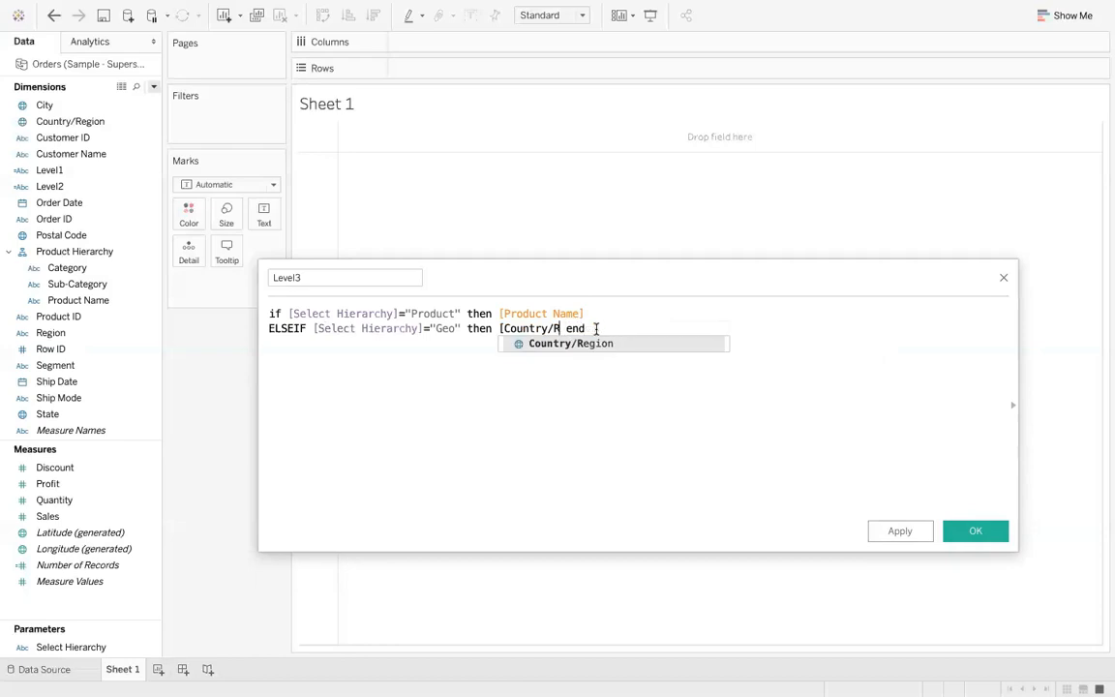
key(BackSpace)
key(BackSpace)
key(BackSpace)
key(BackSpace)
key(BackSpace)
key(BackSpace)
key(BackSpace)
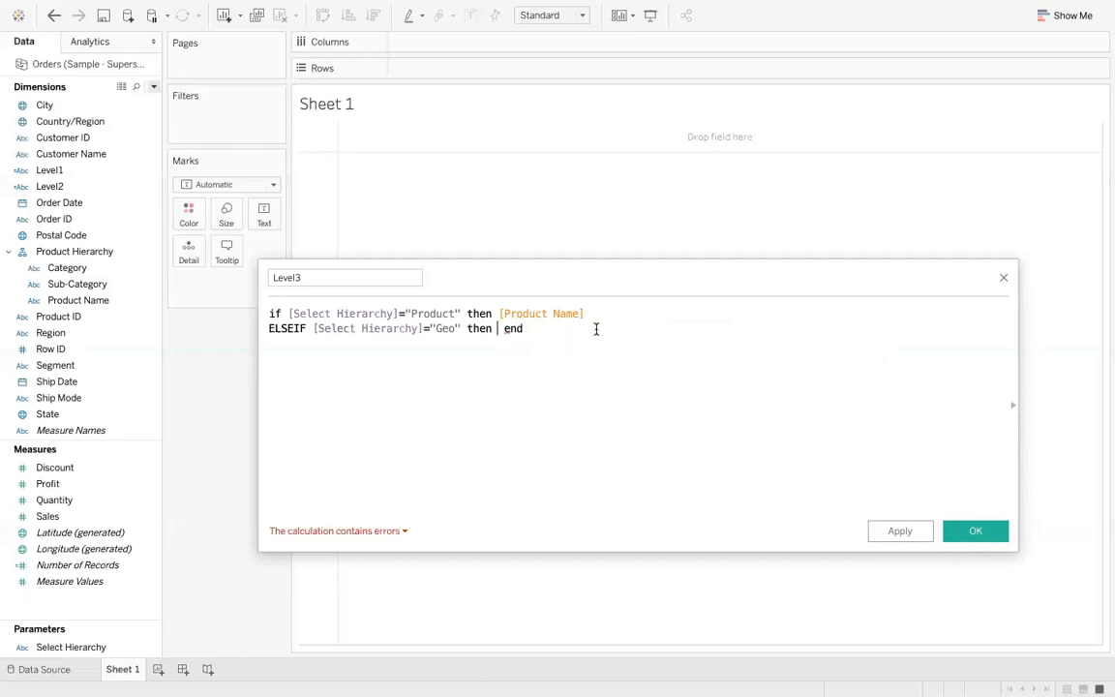
text(ci)
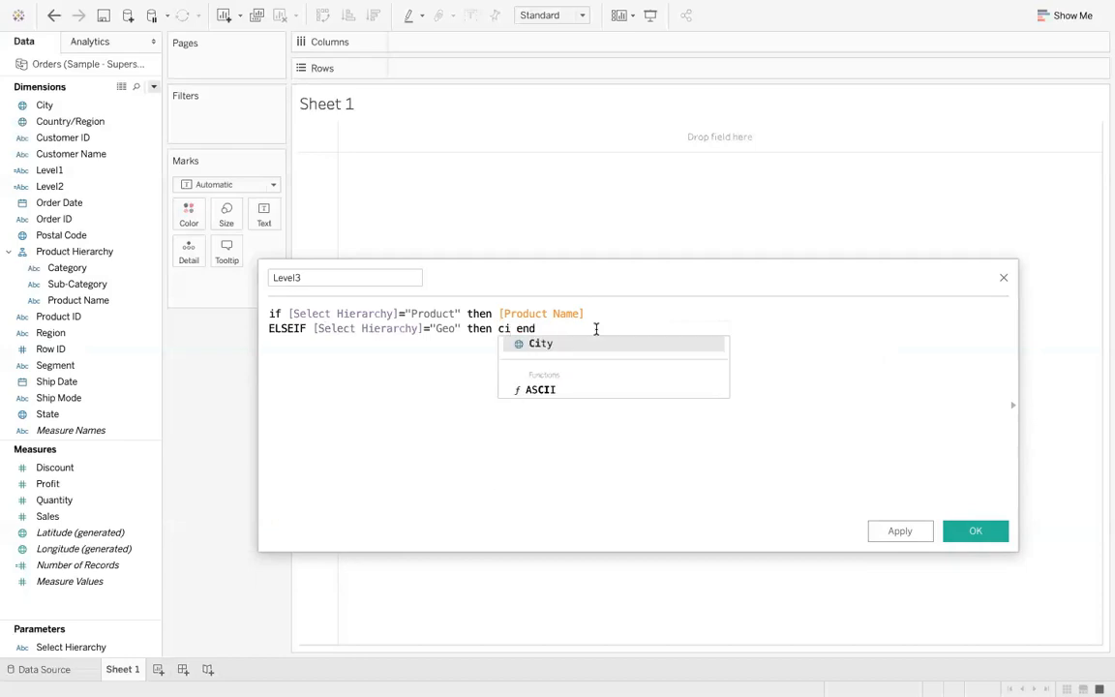
click(556, 344)
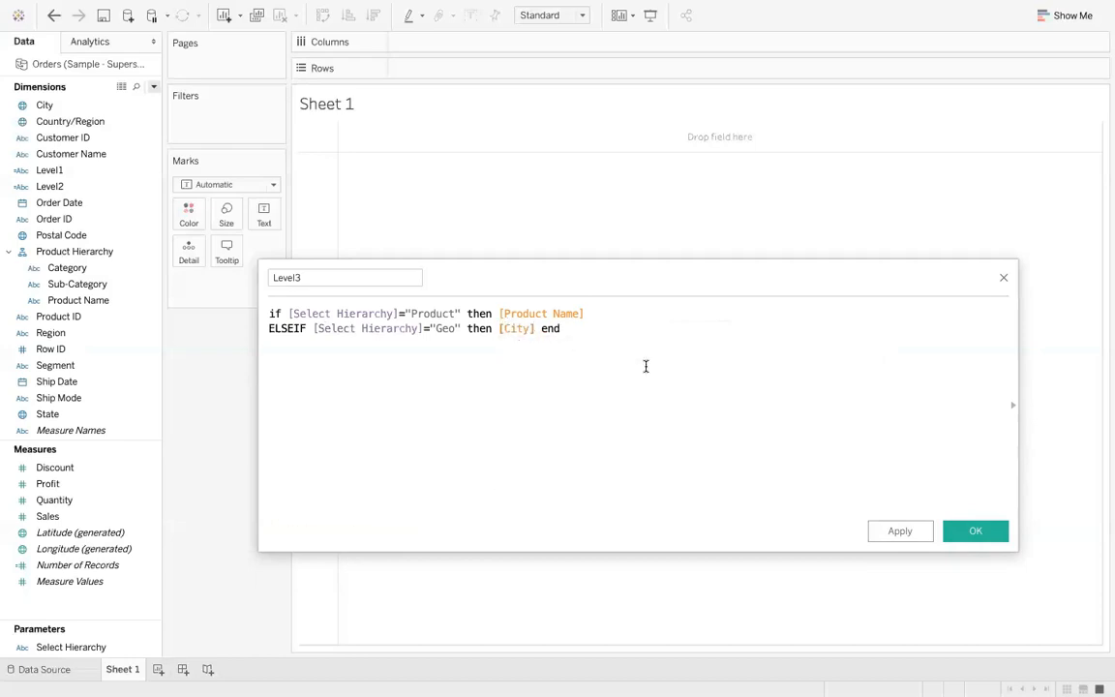
click(900, 531)
click(1002, 538)
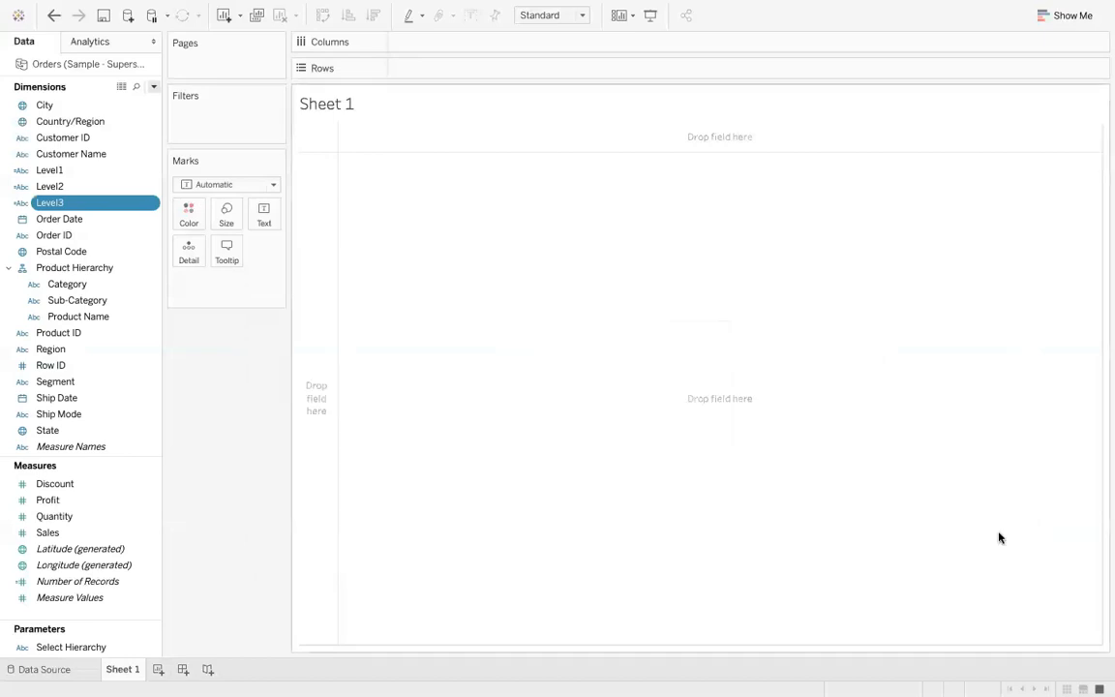
Create a hierarchy named DynamicHie from the Level1, Level2 and Level3 fields.
click(60, 172)
key(shift+Down)
key(shift+Down)
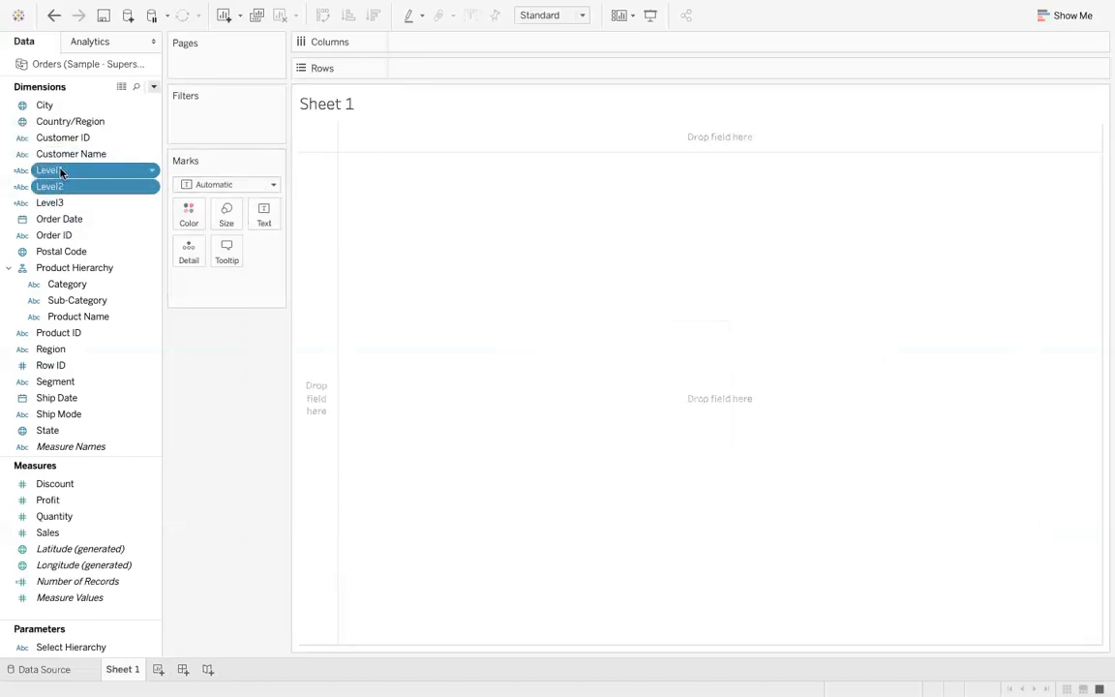
right_click(141, 175)
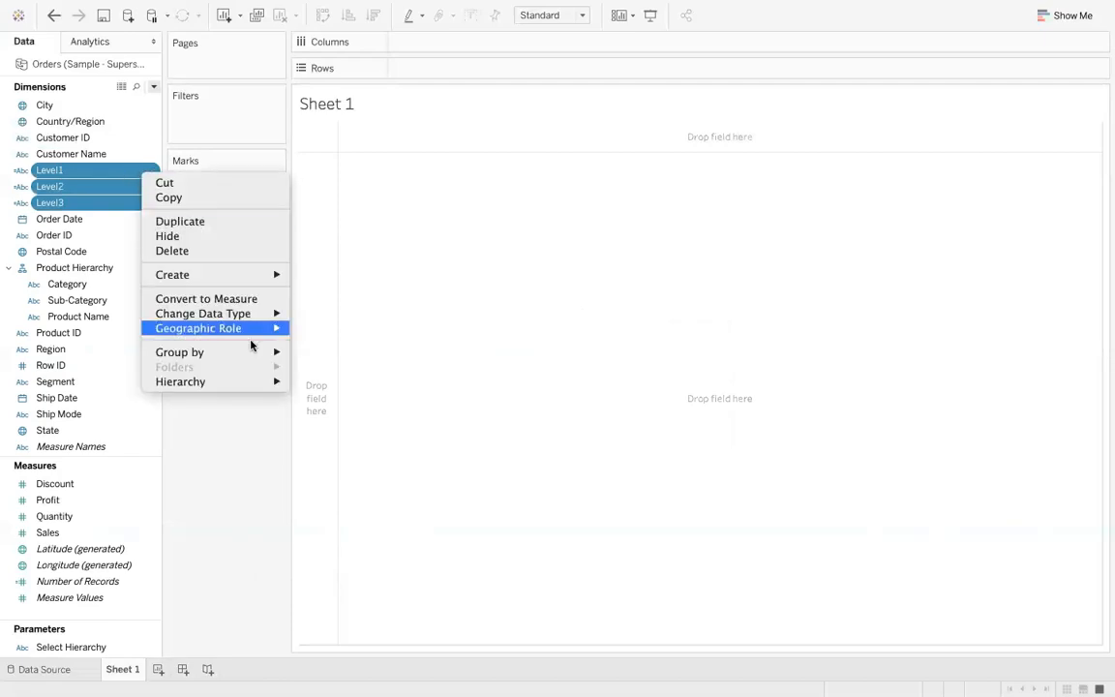
mouse_move(259, 383)
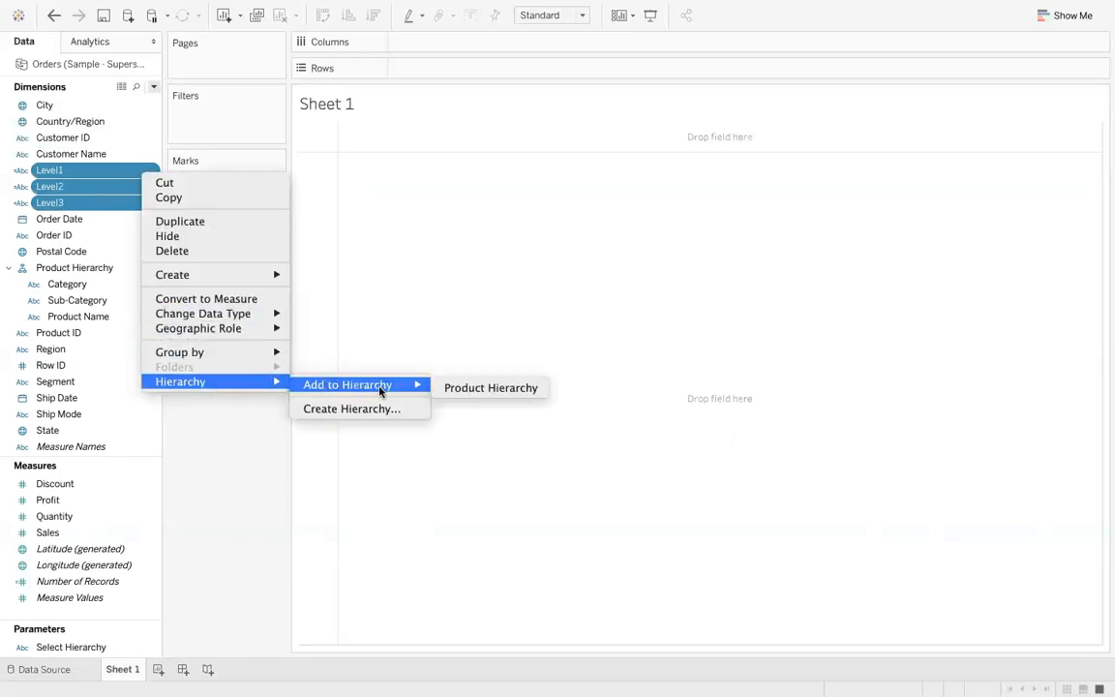
click(367, 410)
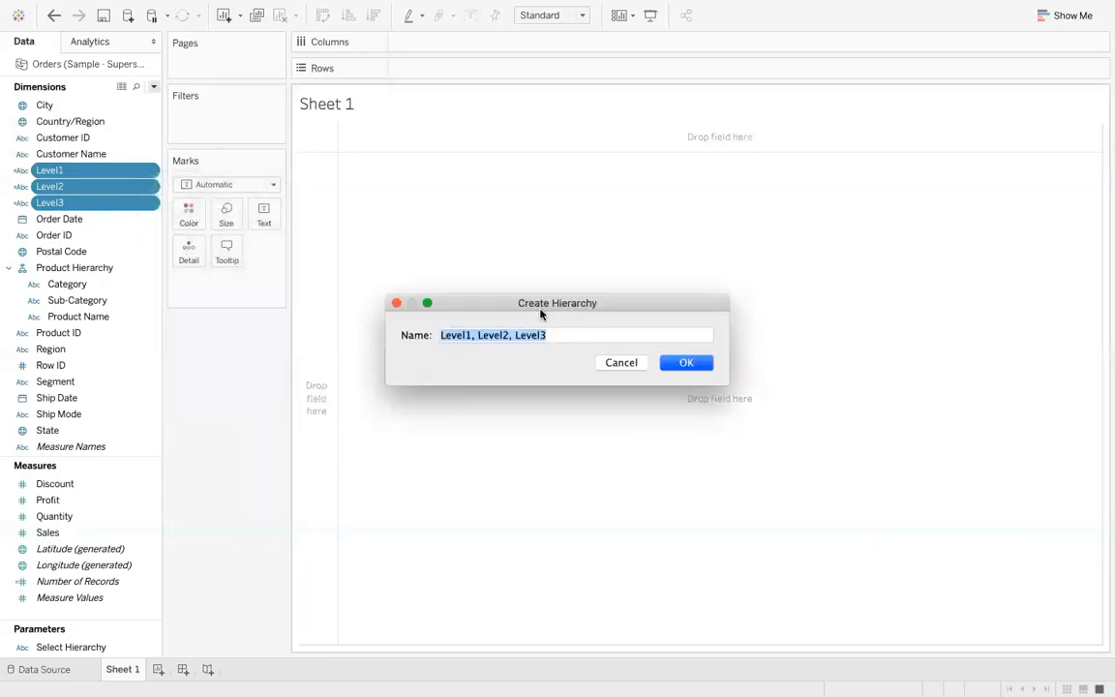
text(Dynamic)
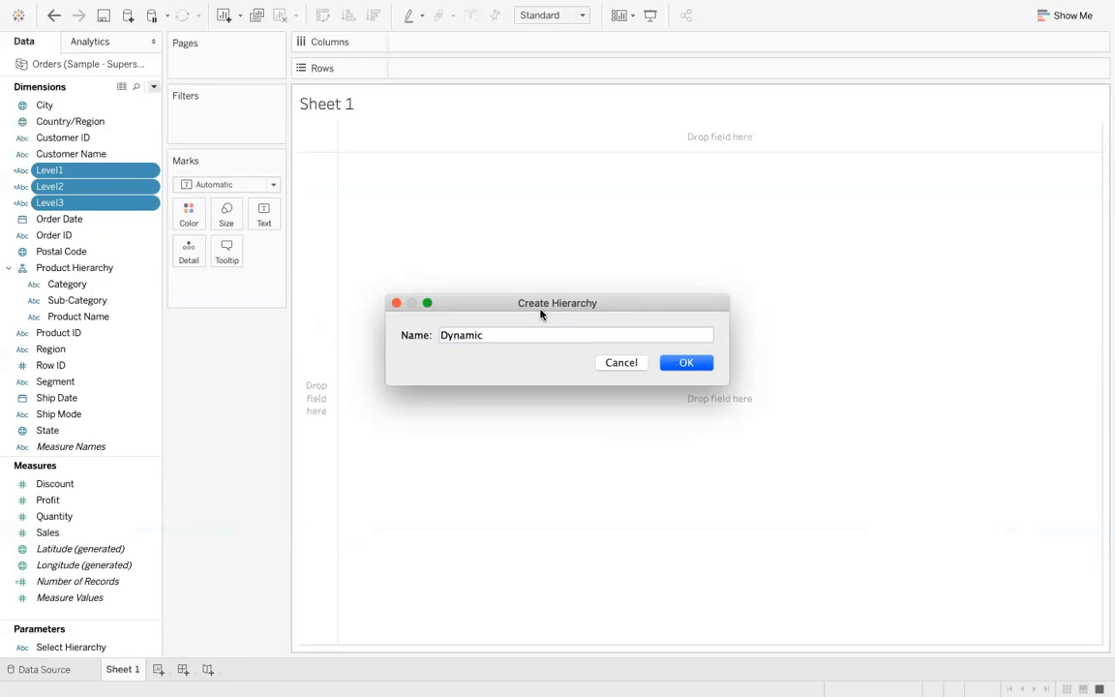
text(Hie)
click(677, 362)
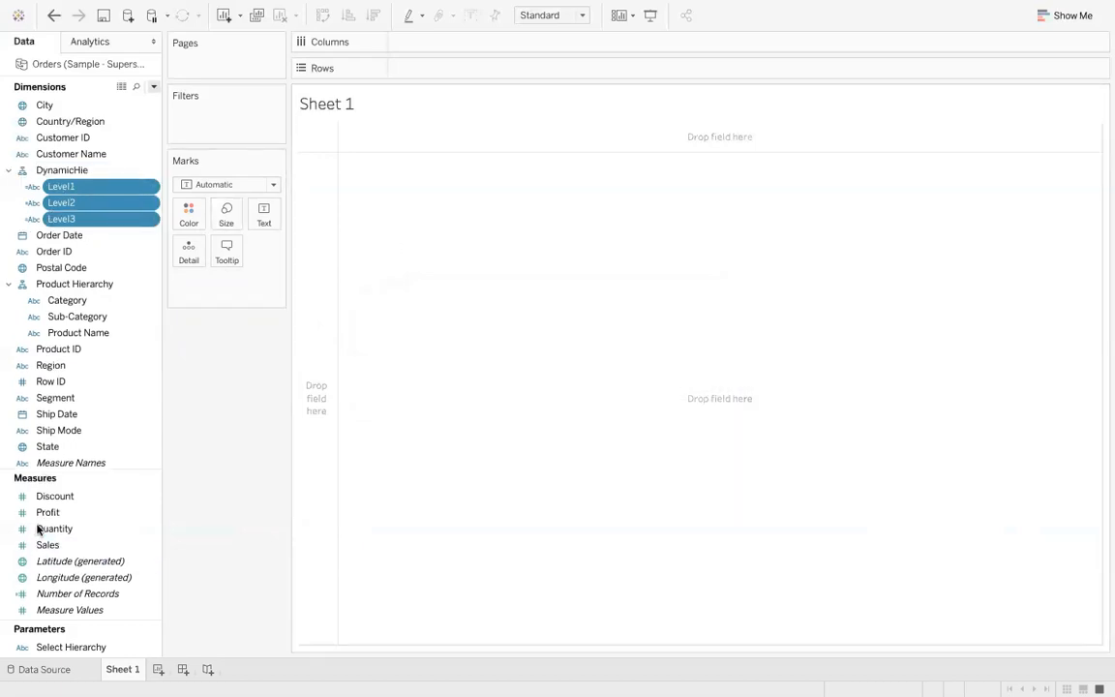
Show the Select Hierarchy parameter control and try its values by switching to Geo and back to Product.
right_click(56, 649)
click(135, 400)
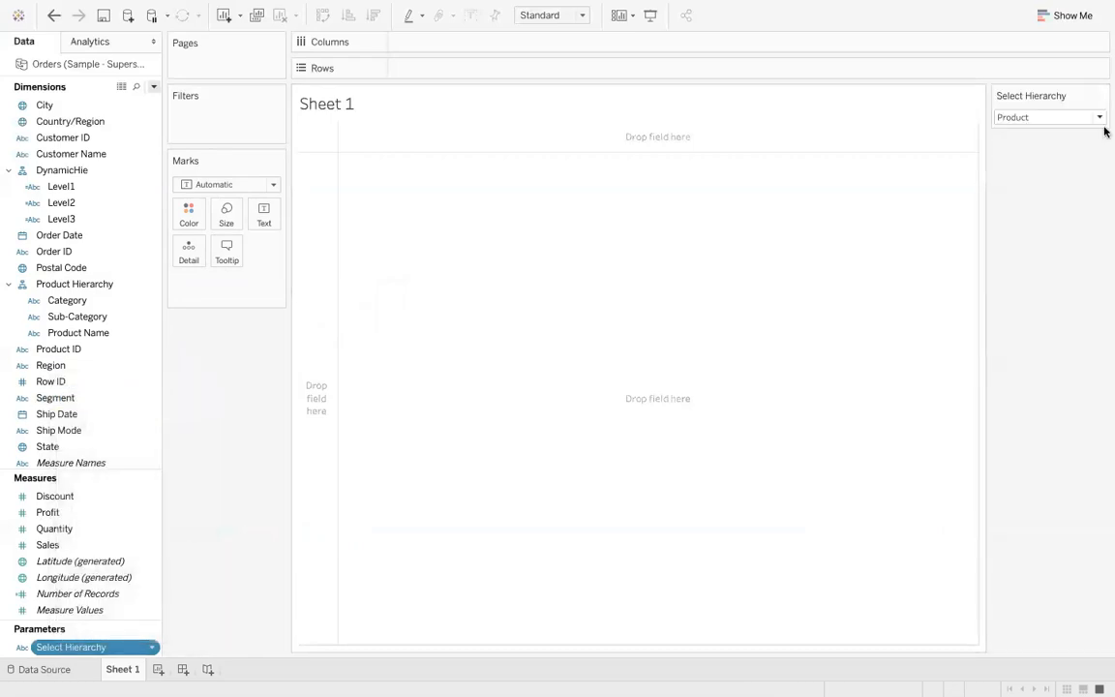
click(1065, 117)
click(1041, 144)
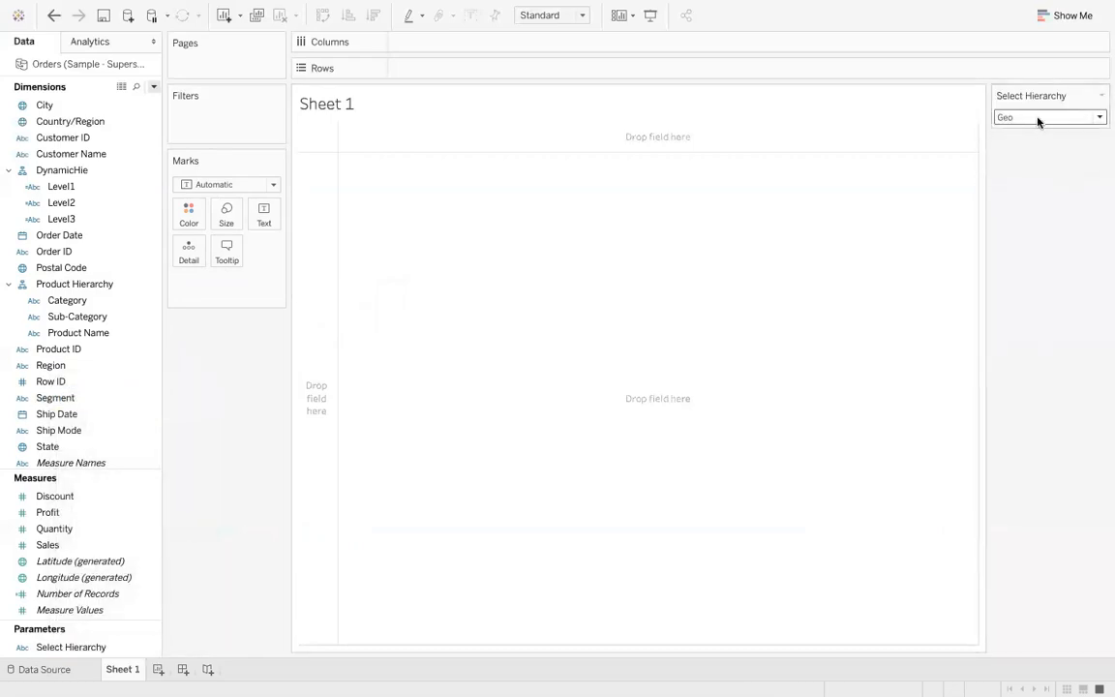
click(1038, 121)
click(1030, 129)
Place the DynamicHie hierarchy on Rows.
click(88, 332)
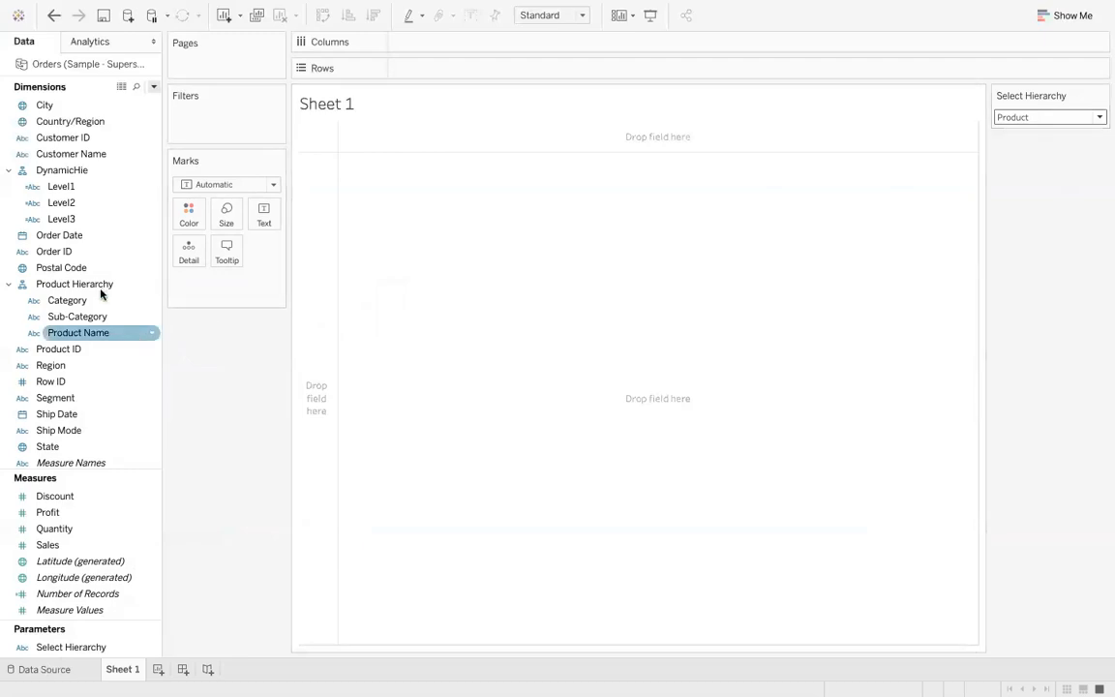
click(85, 270)
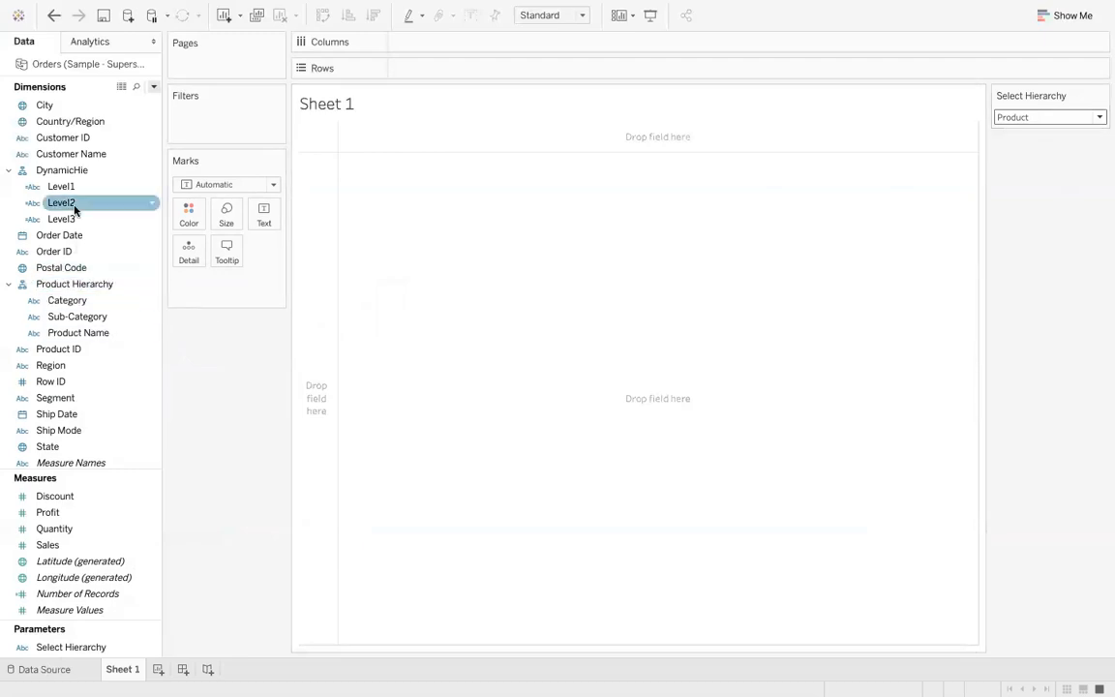
drag(62, 169, 432, 70)
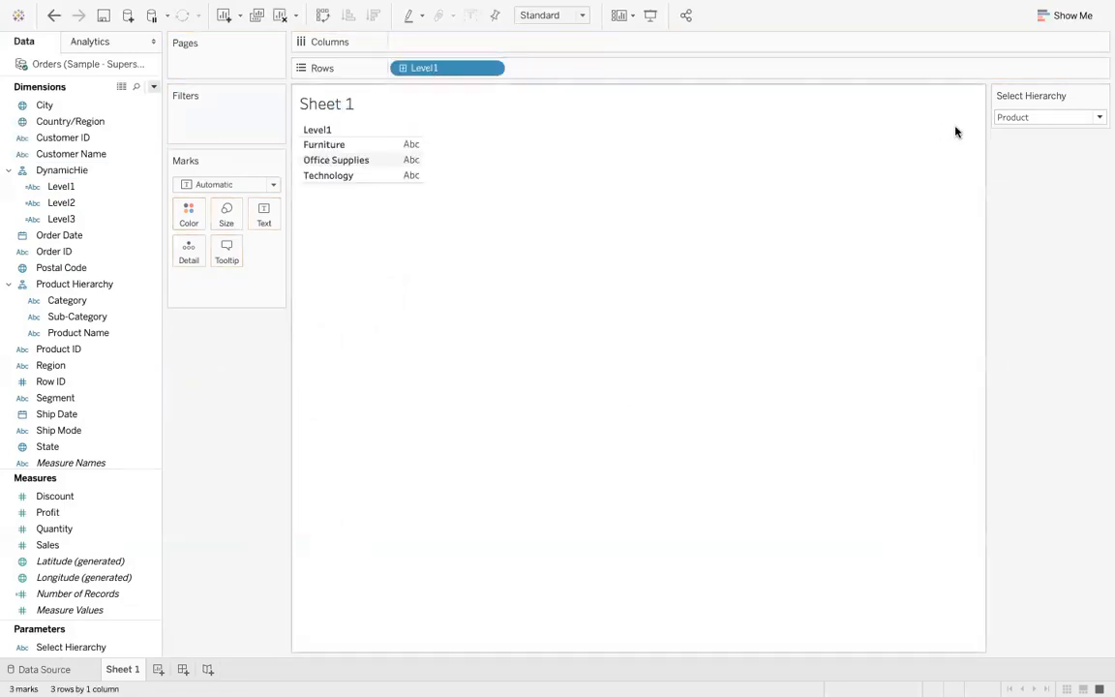
Switch the Select Hierarchy parameter to Geo and drill down from Level1 to Level2.
click(1029, 118)
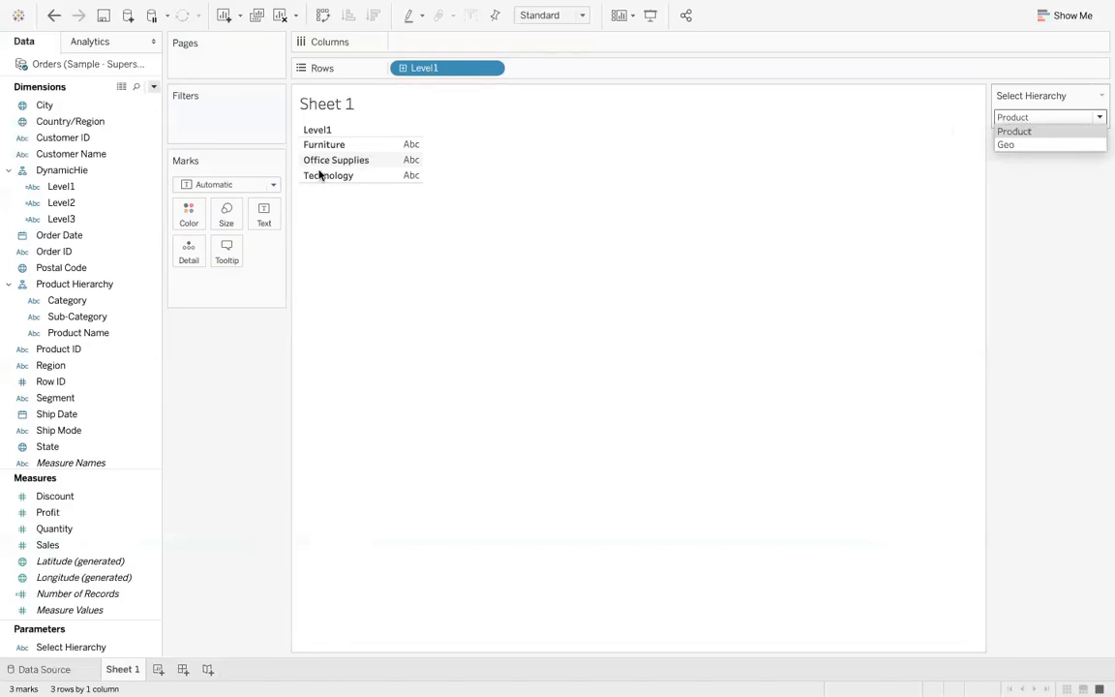
click(1018, 145)
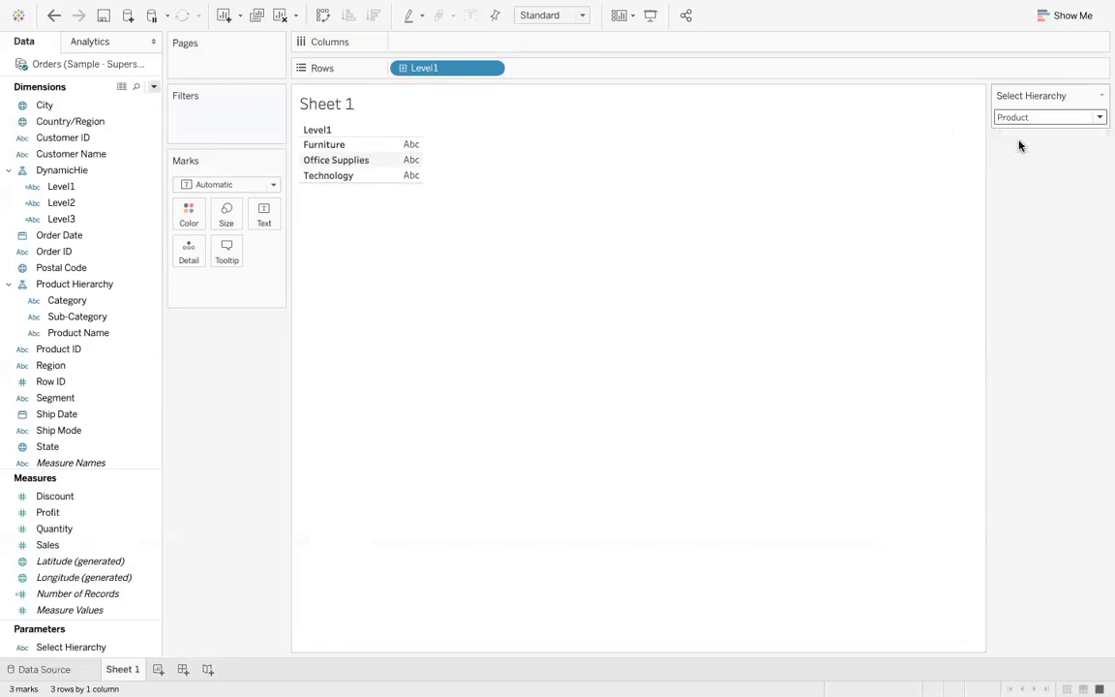
click(351, 131)
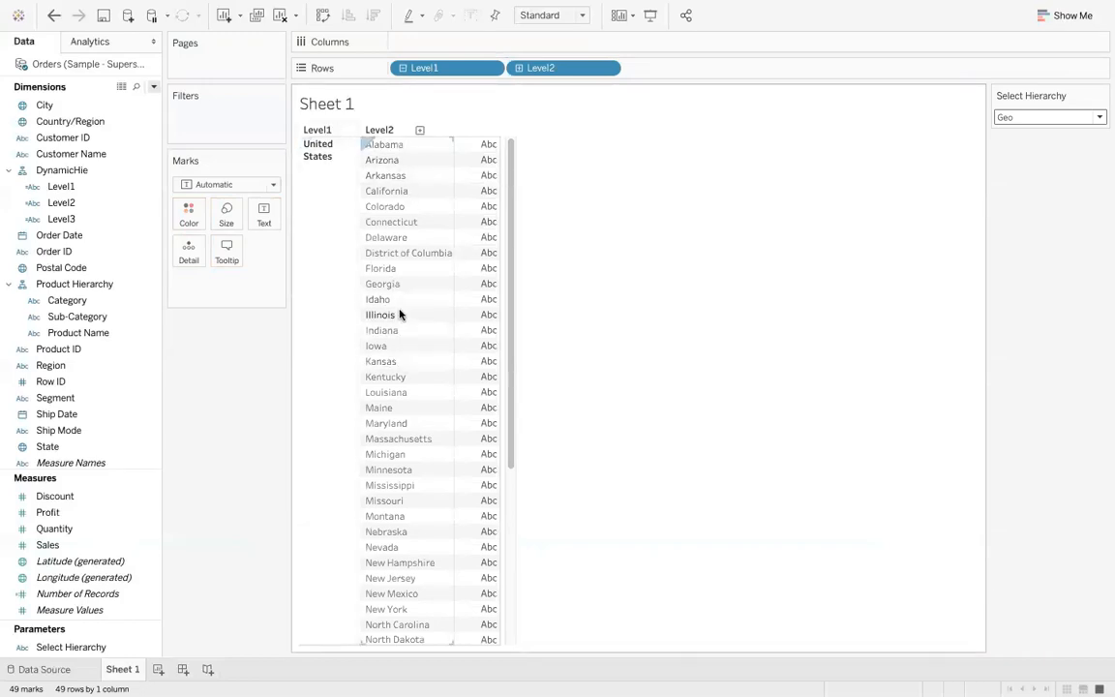
Switch the Select Hierarchy parameter to Product and drill down from Level2 to Level3.
click(1043, 117)
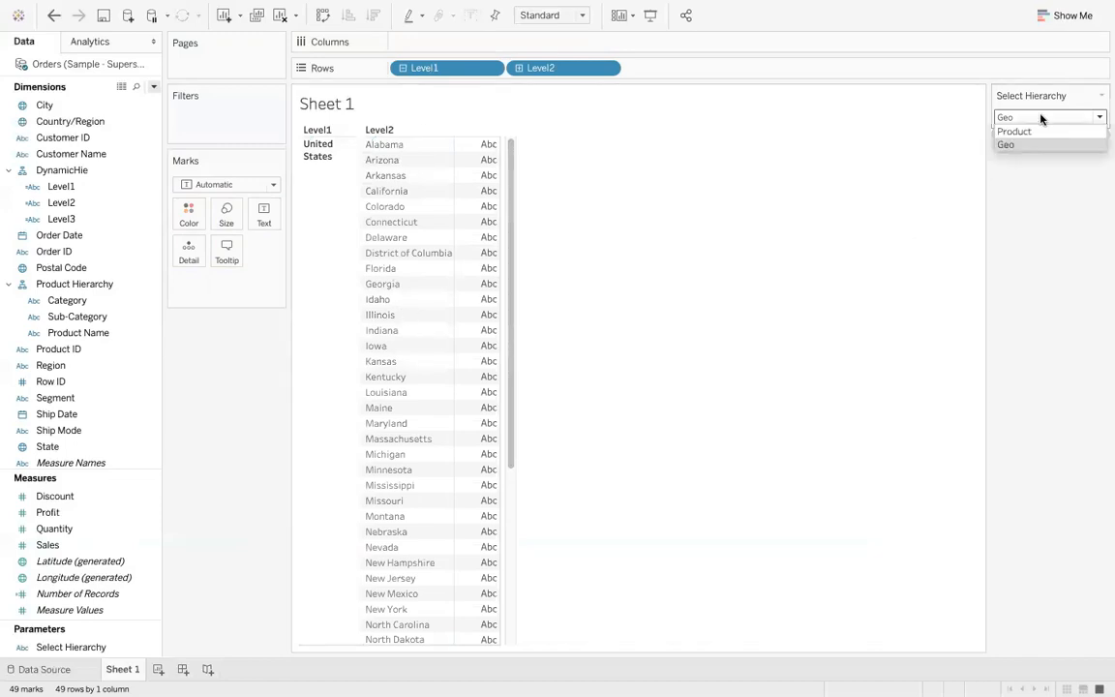
click(1014, 132)
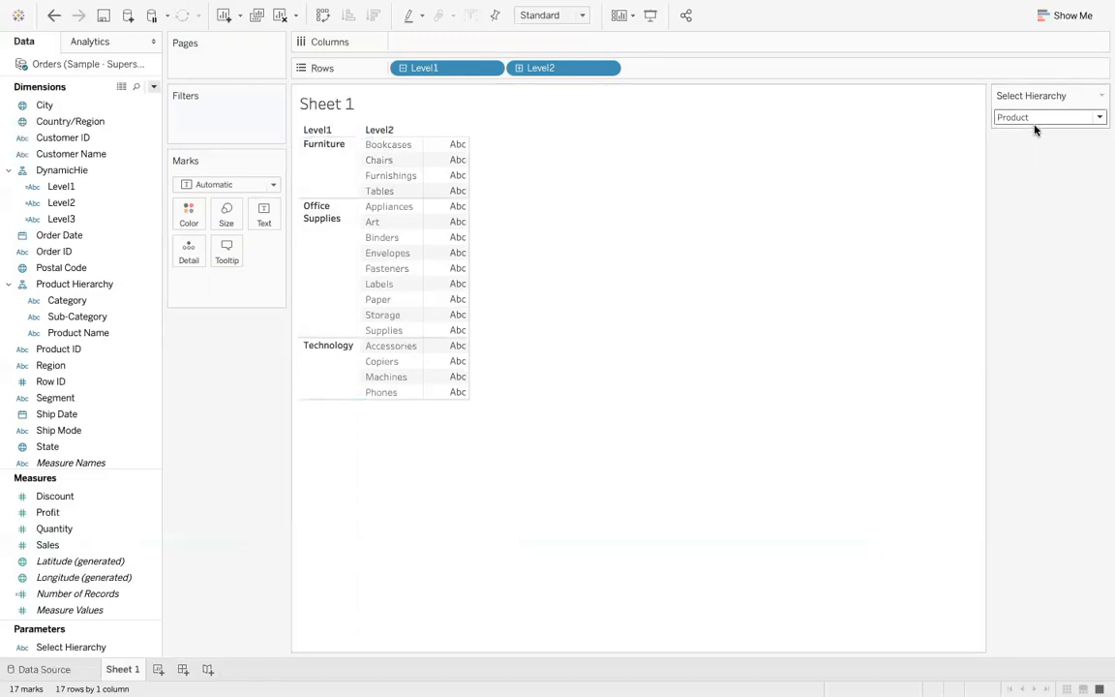
click(394, 131)
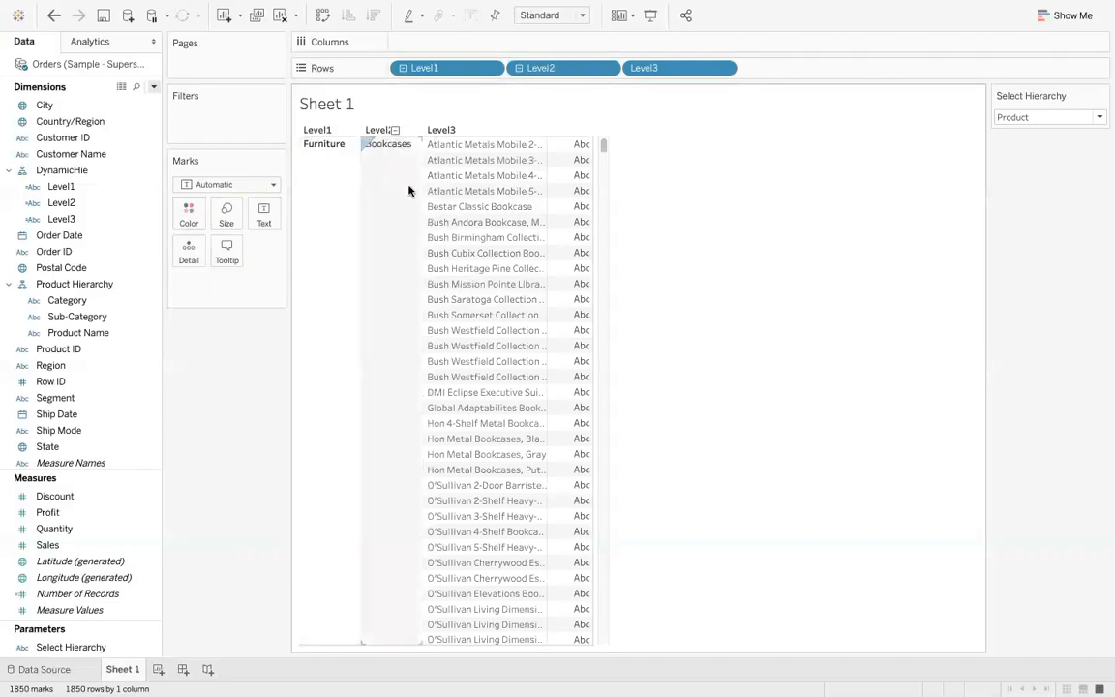
Switch the Select Hierarchy parameter to Geo, then to Product and back to Geo to compare the three levels.
click(1031, 117)
click(1012, 144)
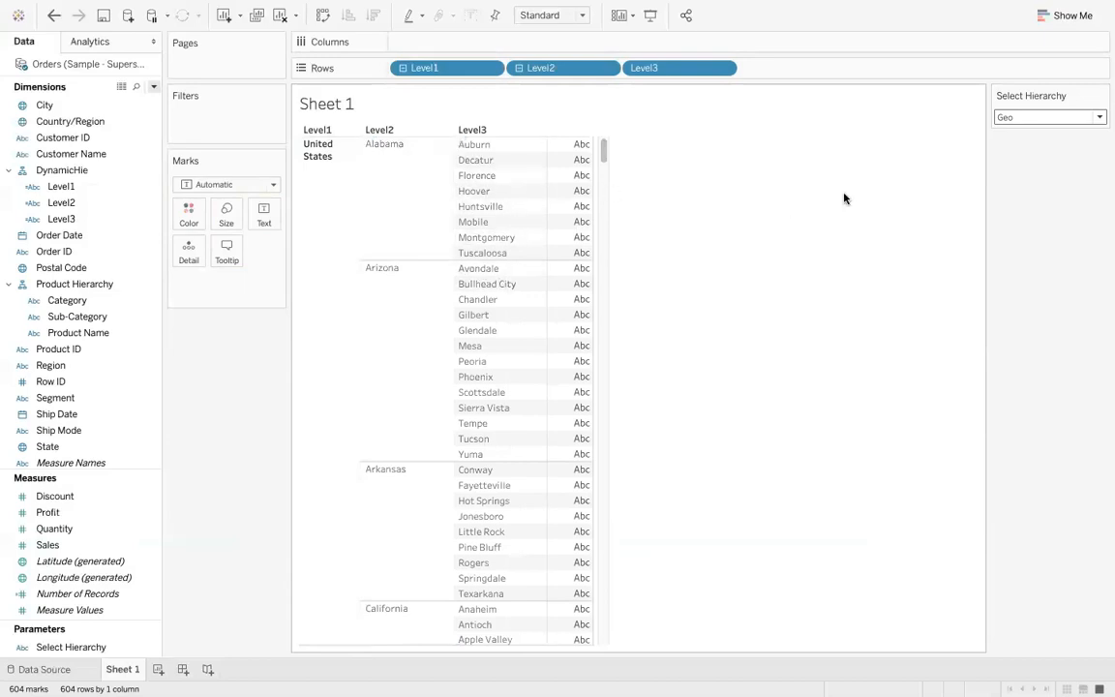
click(1068, 117)
click(1037, 133)
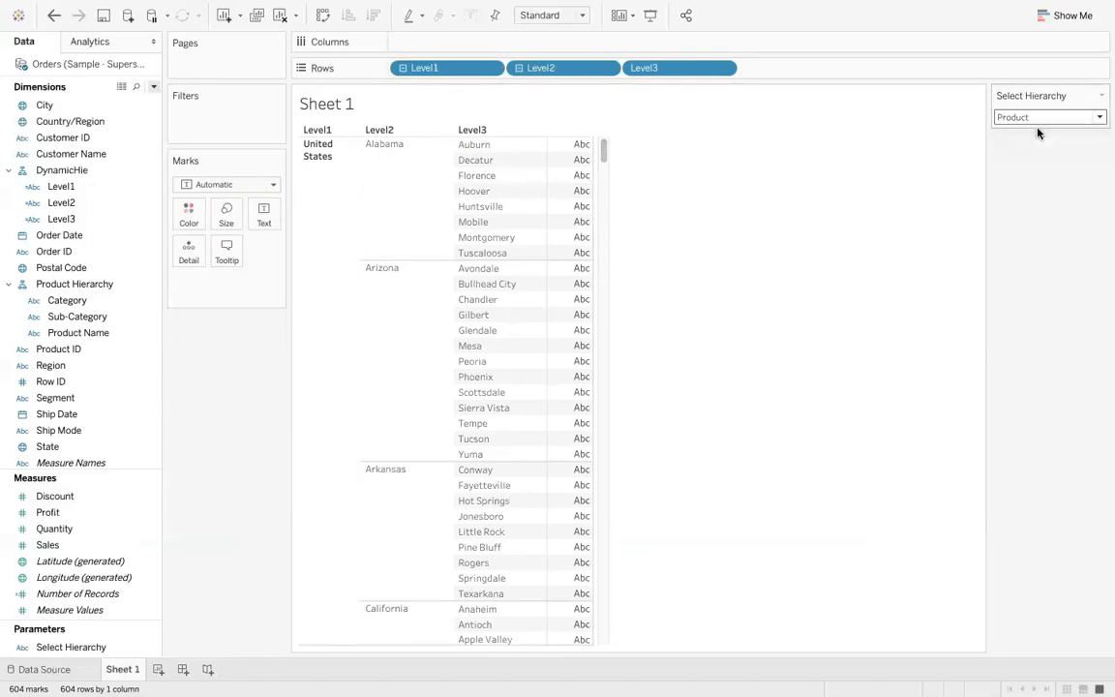
click(1037, 118)
click(1024, 145)
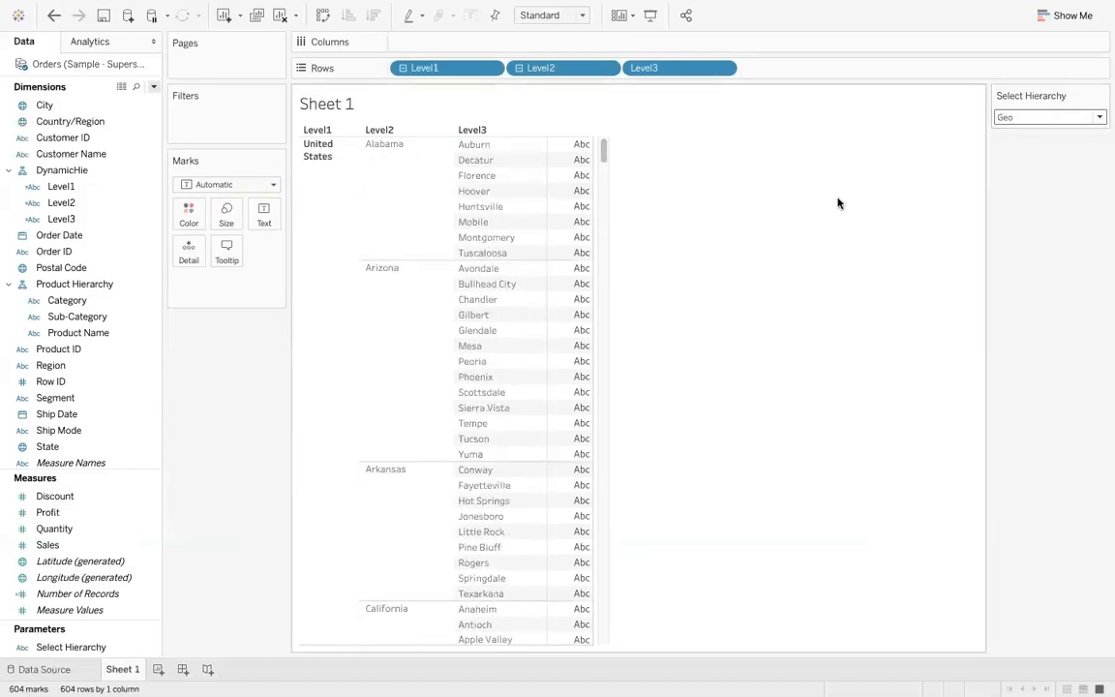
Format the sheet title with a thin solid black border and light beige shading.
right_click(367, 107)
click(395, 175)
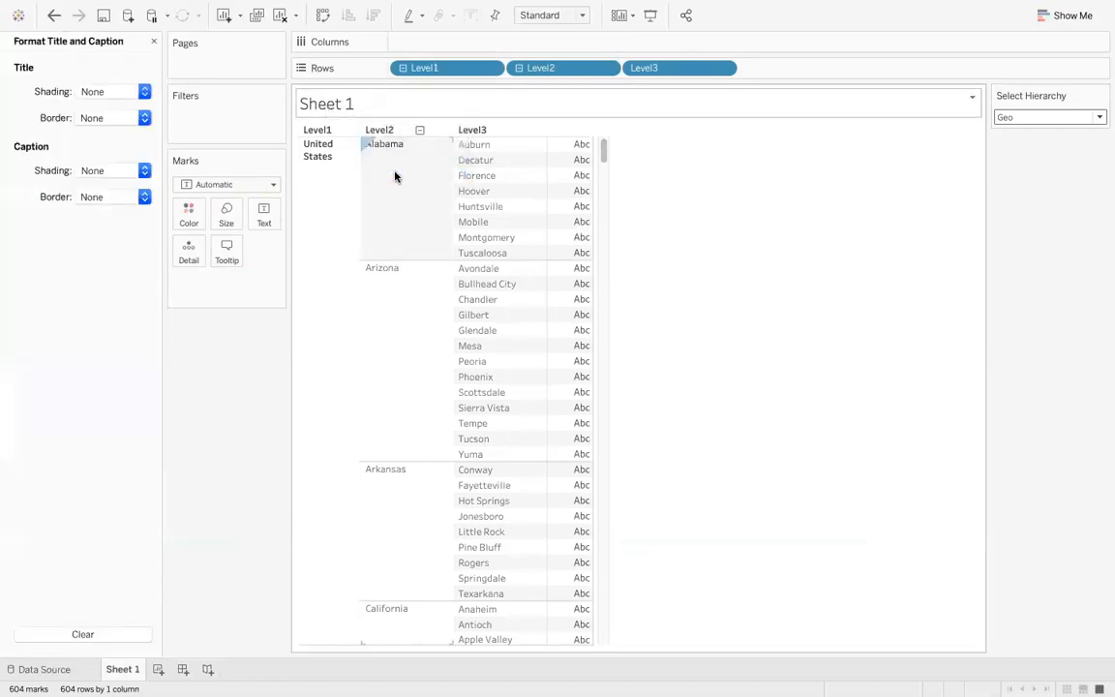
click(96, 117)
click(89, 219)
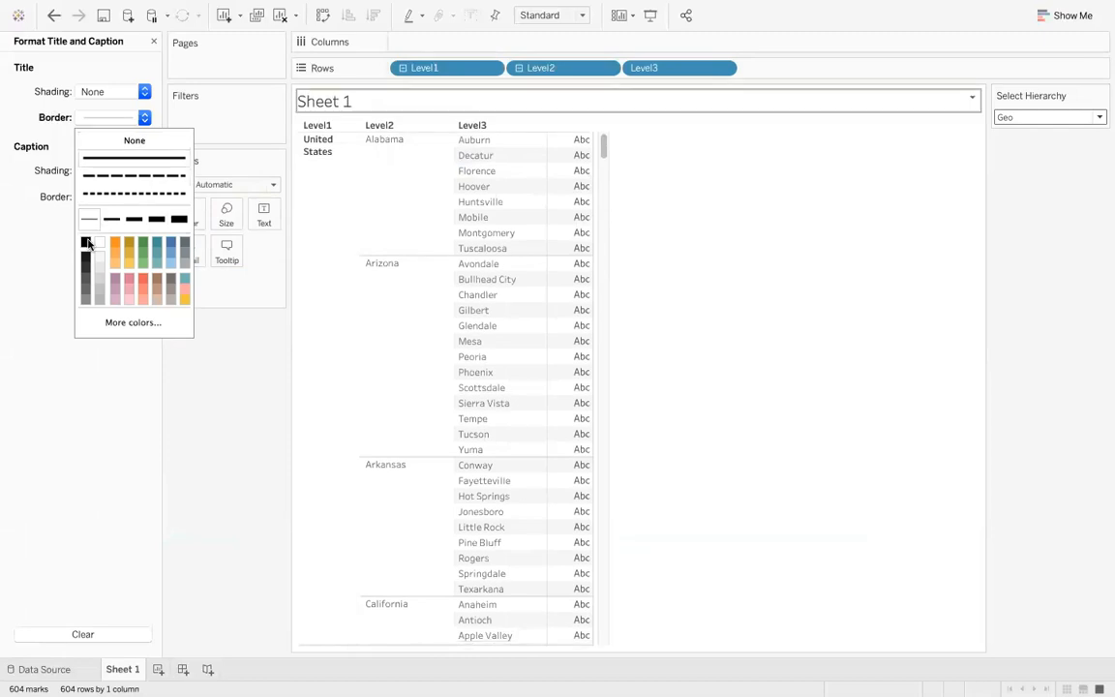
click(86, 242)
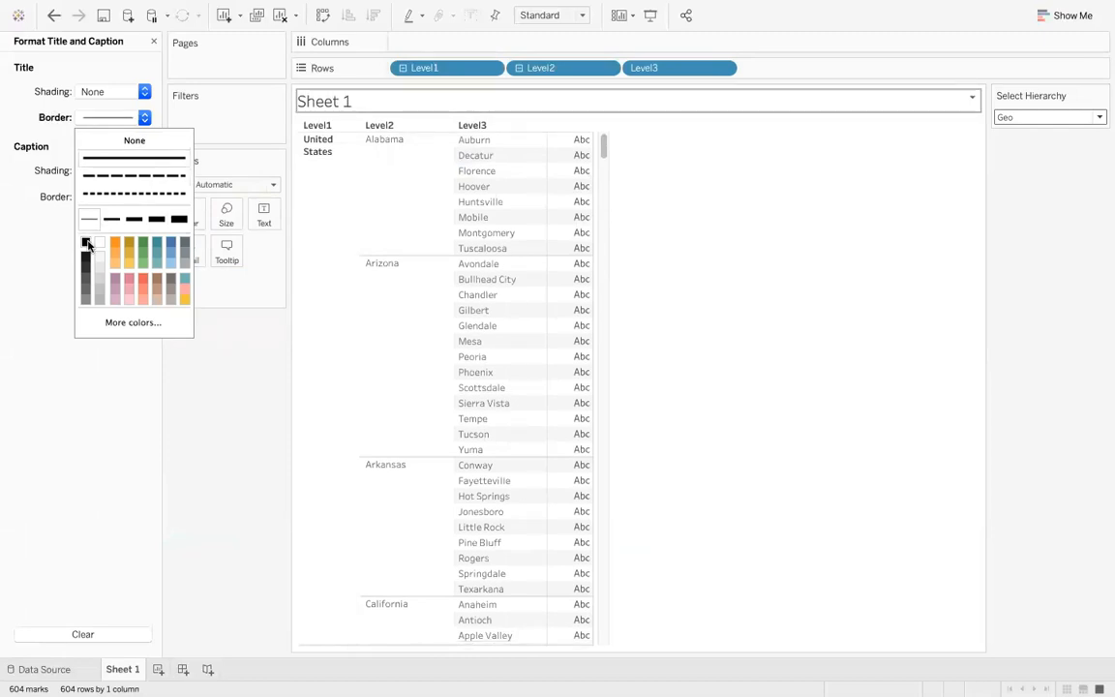
click(93, 91)
click(198, 140)
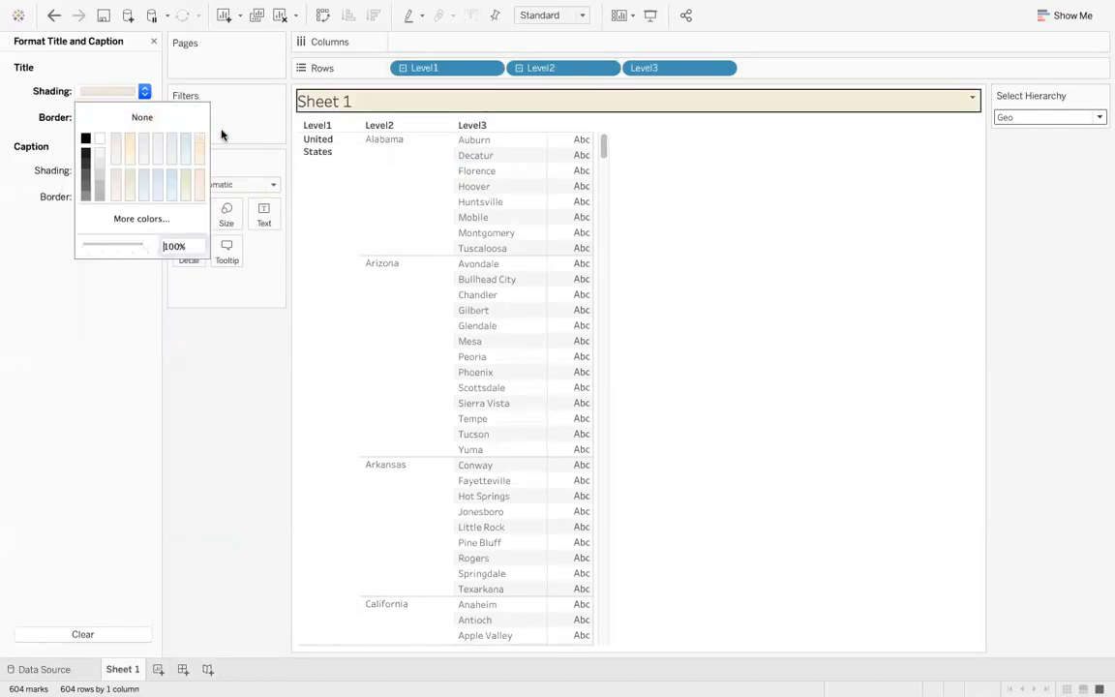
Set the sheet title text to size 12, centered and bold.
double_click(451, 105)
drag(348, 279, 226, 240)
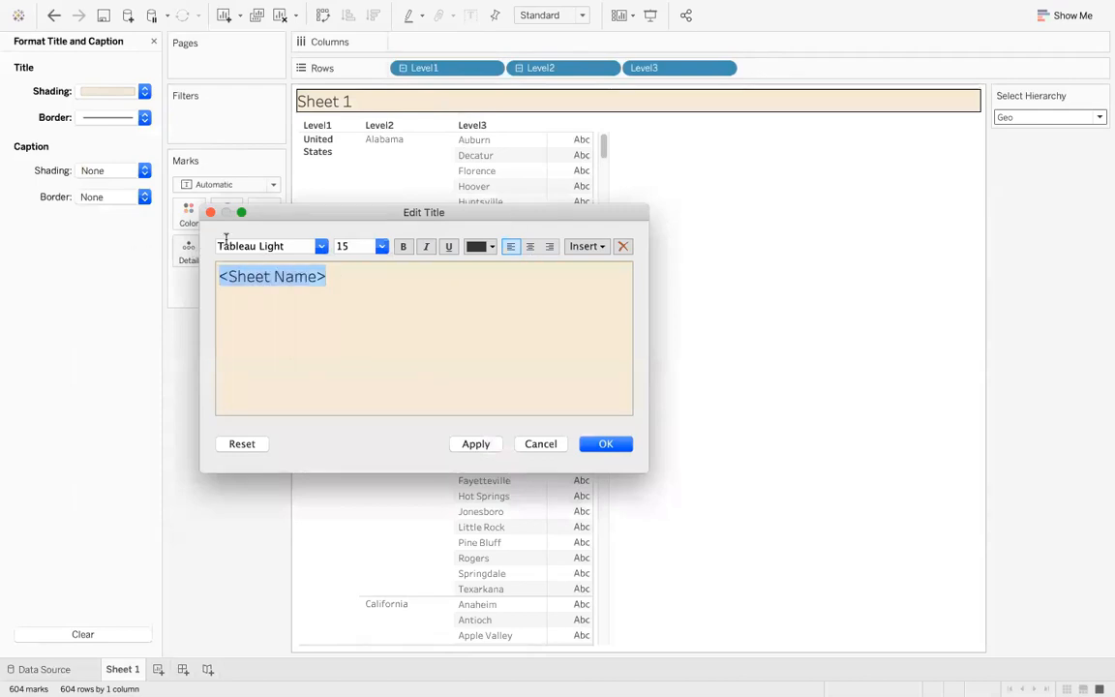
click(382, 249)
click(351, 309)
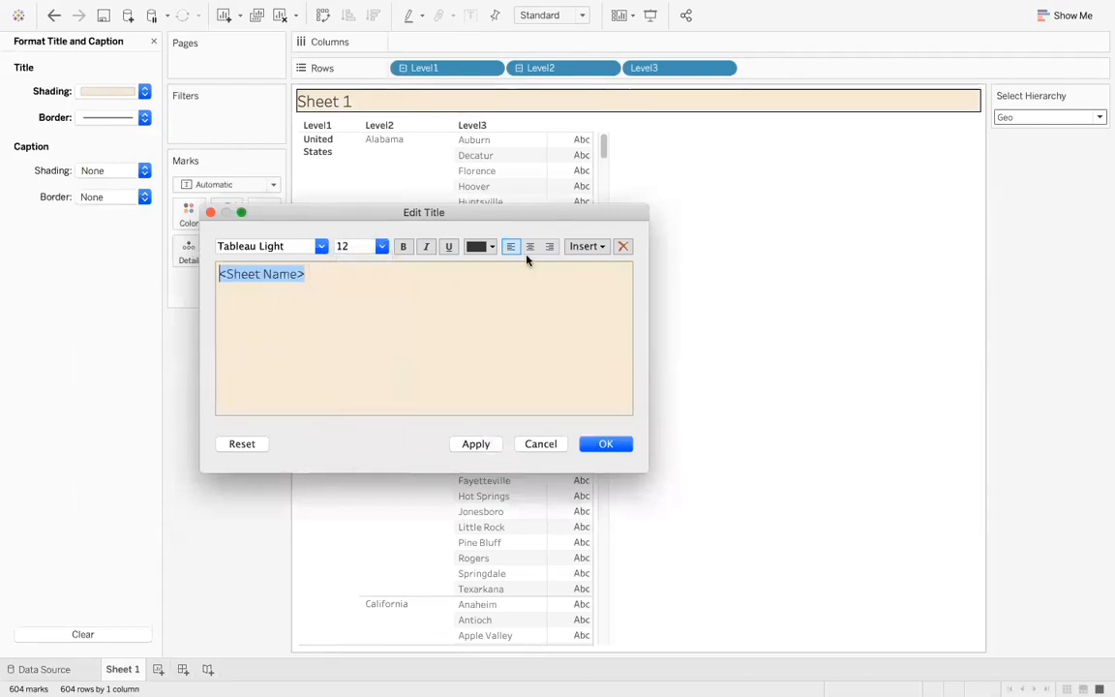
click(531, 246)
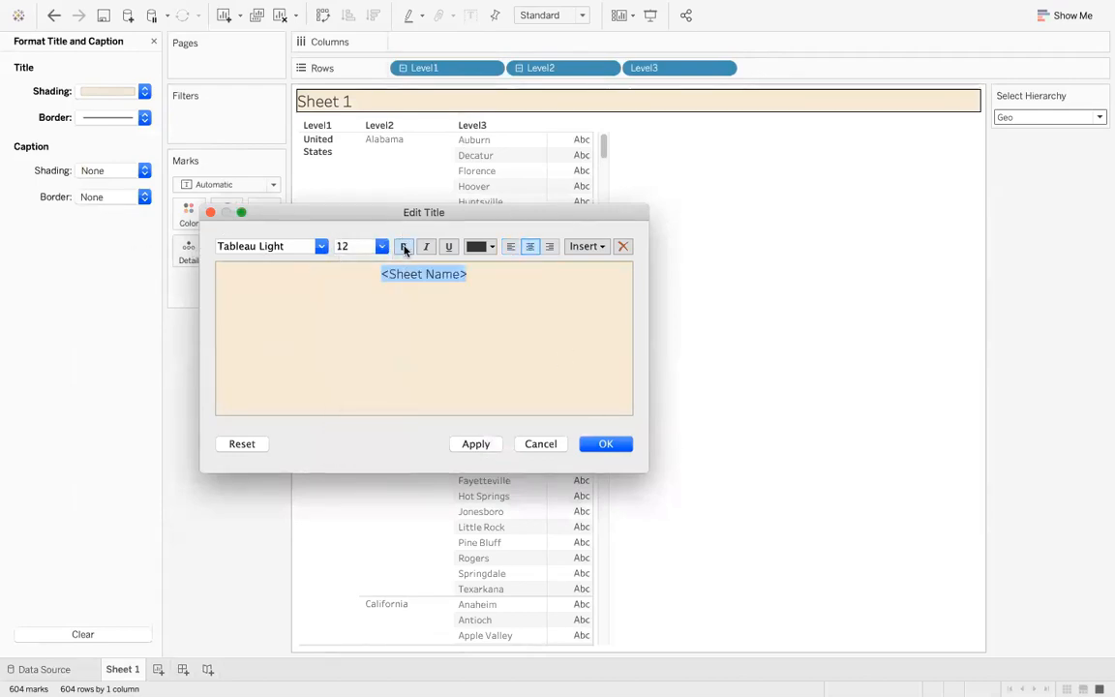
click(404, 248)
click(600, 443)
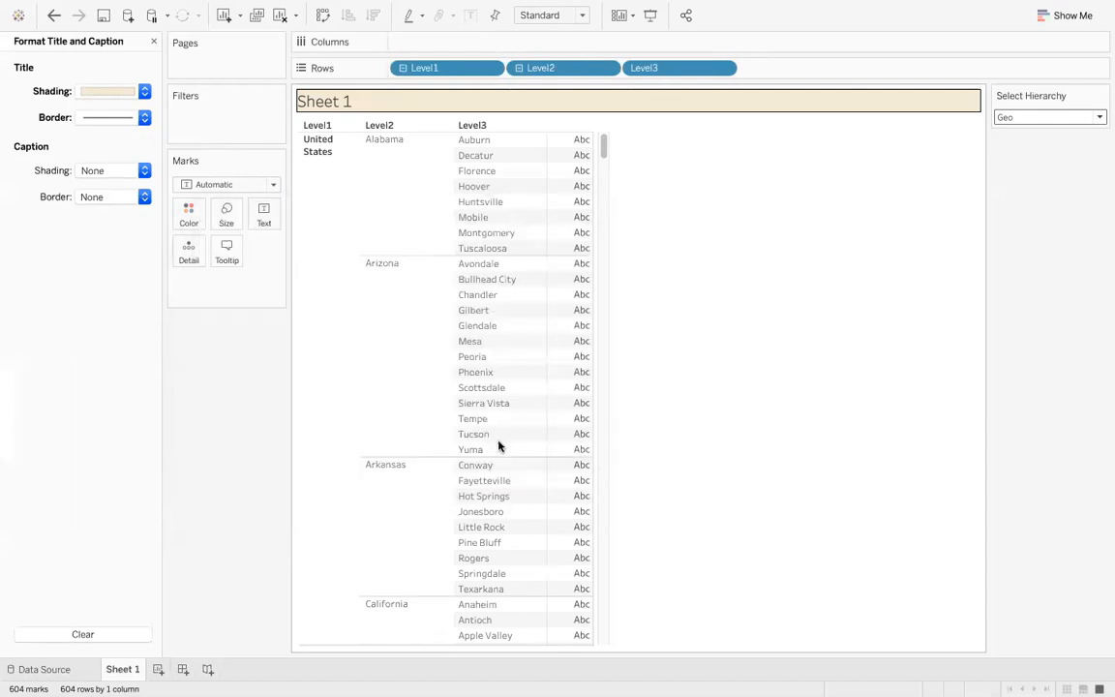
Format the sheet's default cell, pane and header borders with thin solid lines.
right_click(667, 316)
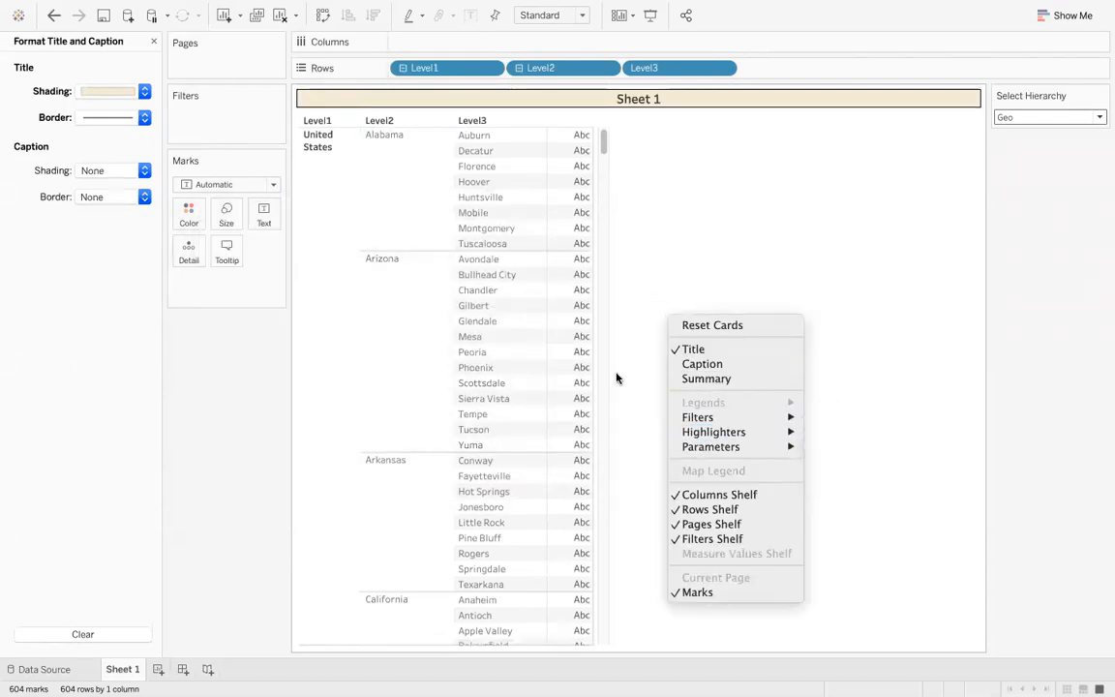
click(520, 356)
right_click(521, 354)
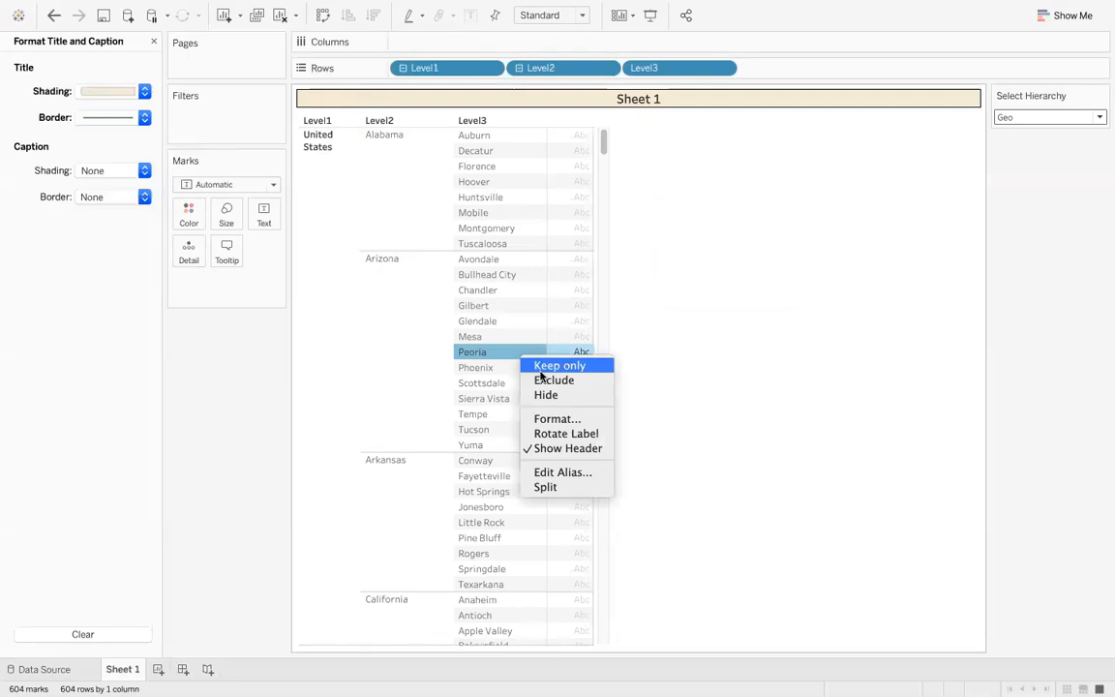
click(555, 419)
click(76, 67)
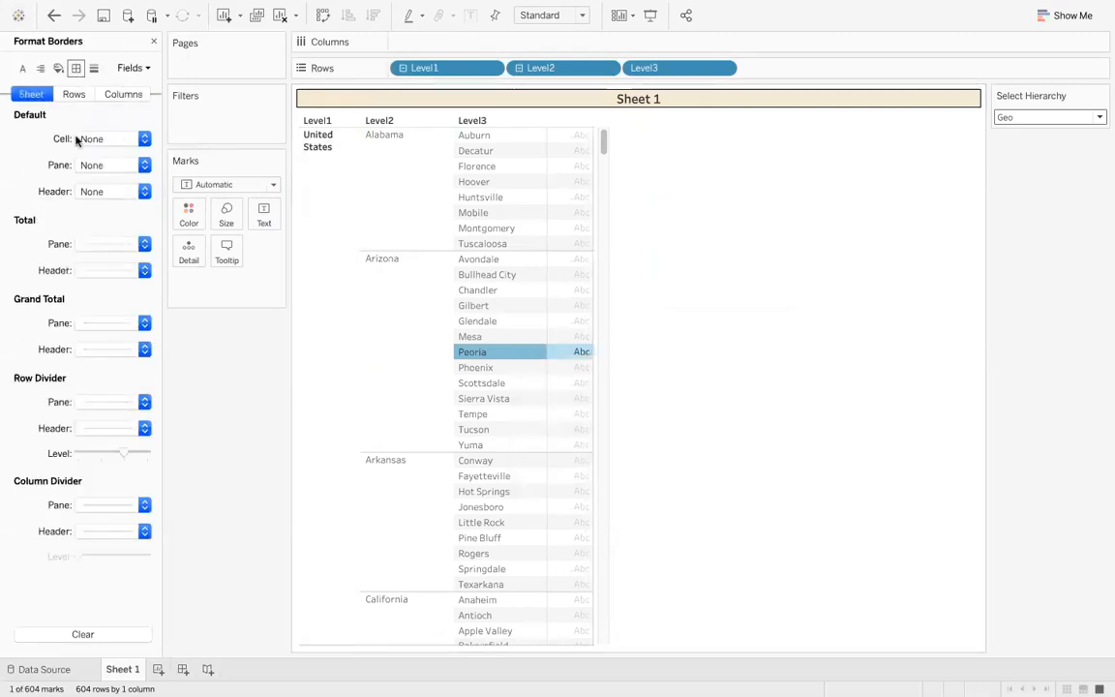
click(97, 139)
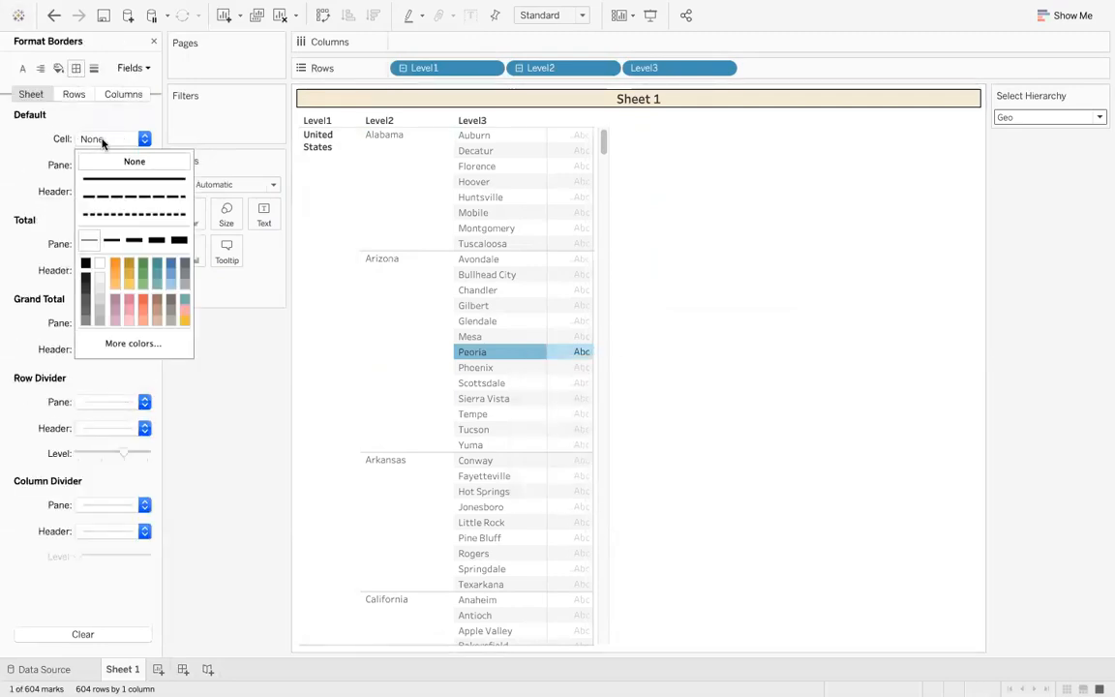
click(89, 241)
click(105, 165)
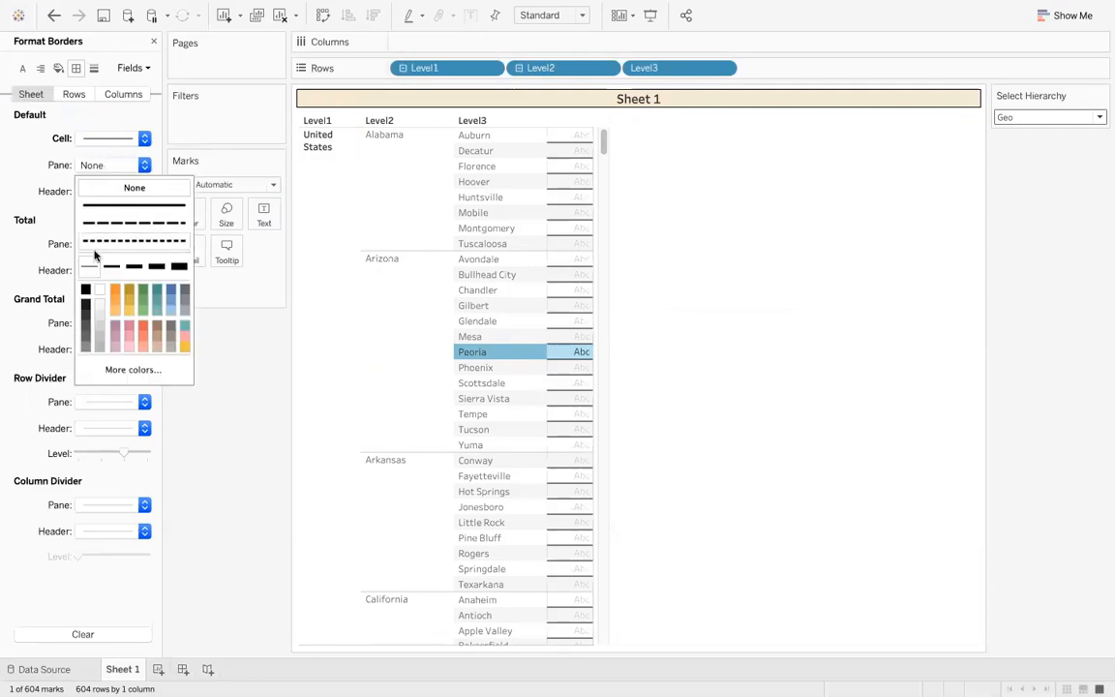
click(88, 265)
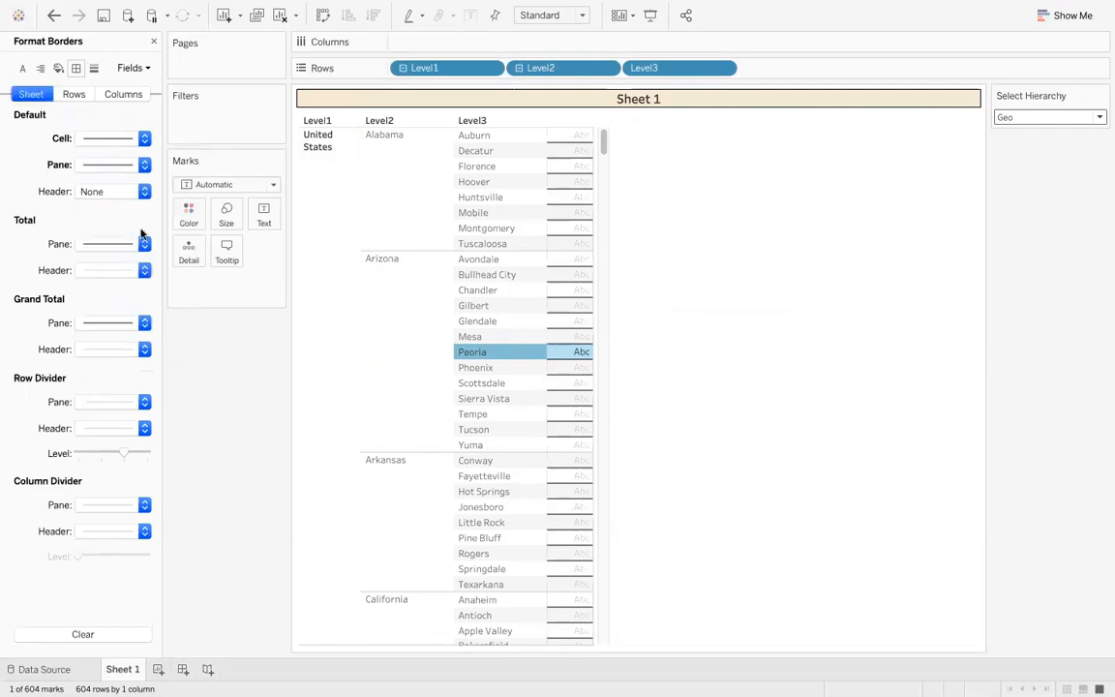
click(100, 191)
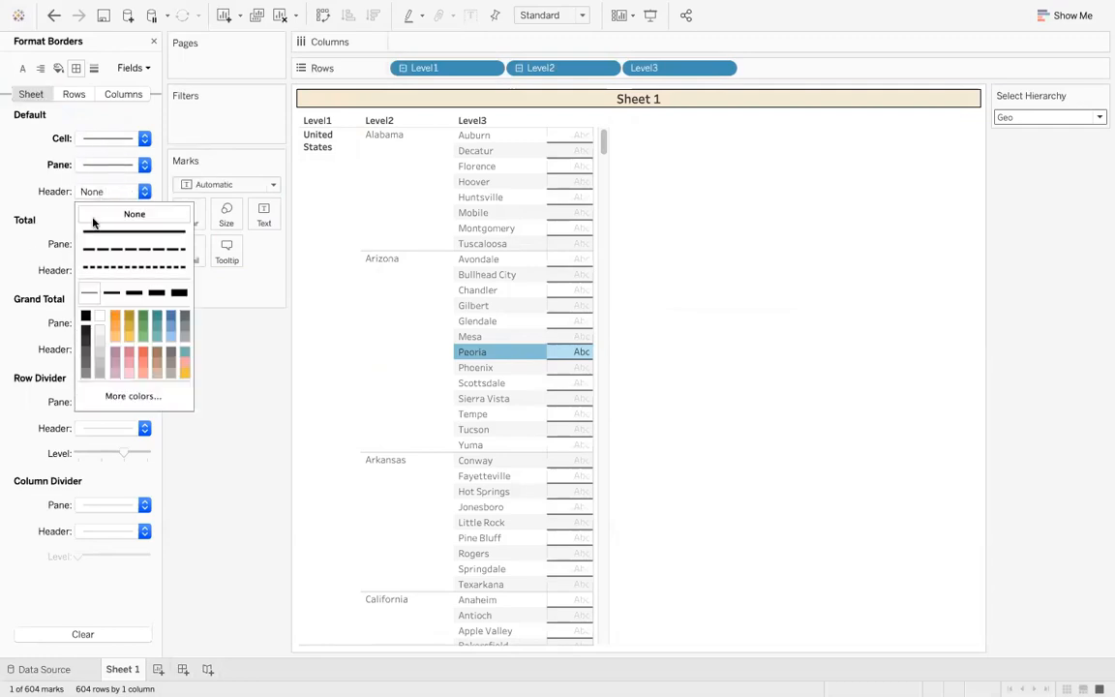
click(88, 292)
click(42, 287)
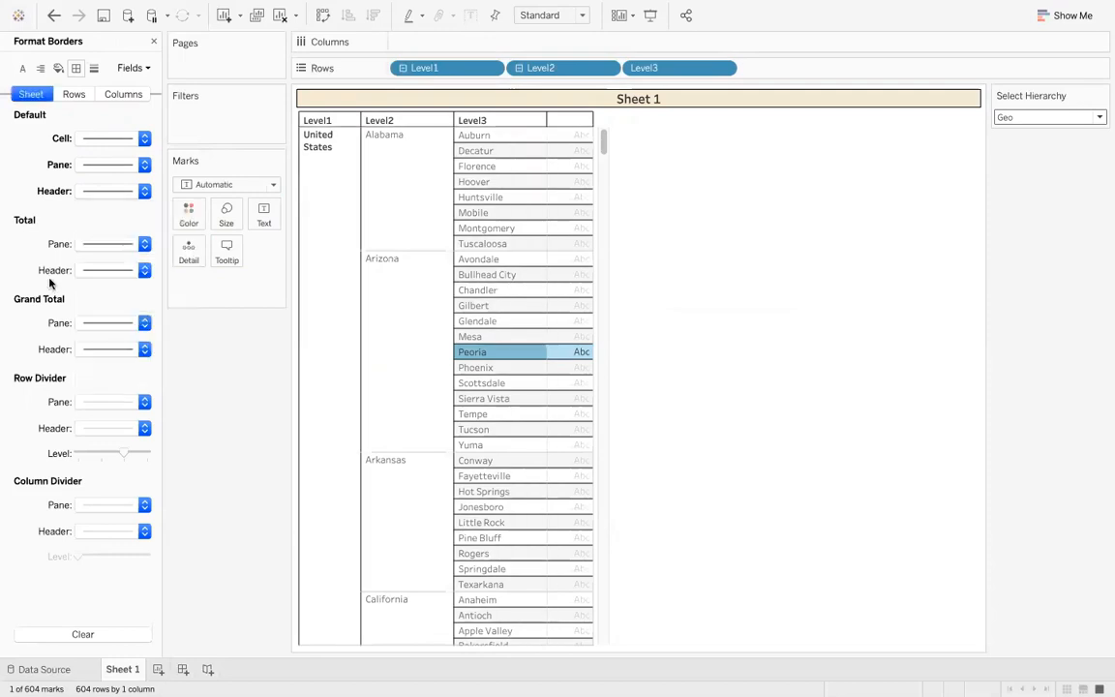
Set the row divider and column divider pane borders to thin solid lines.
click(95, 401)
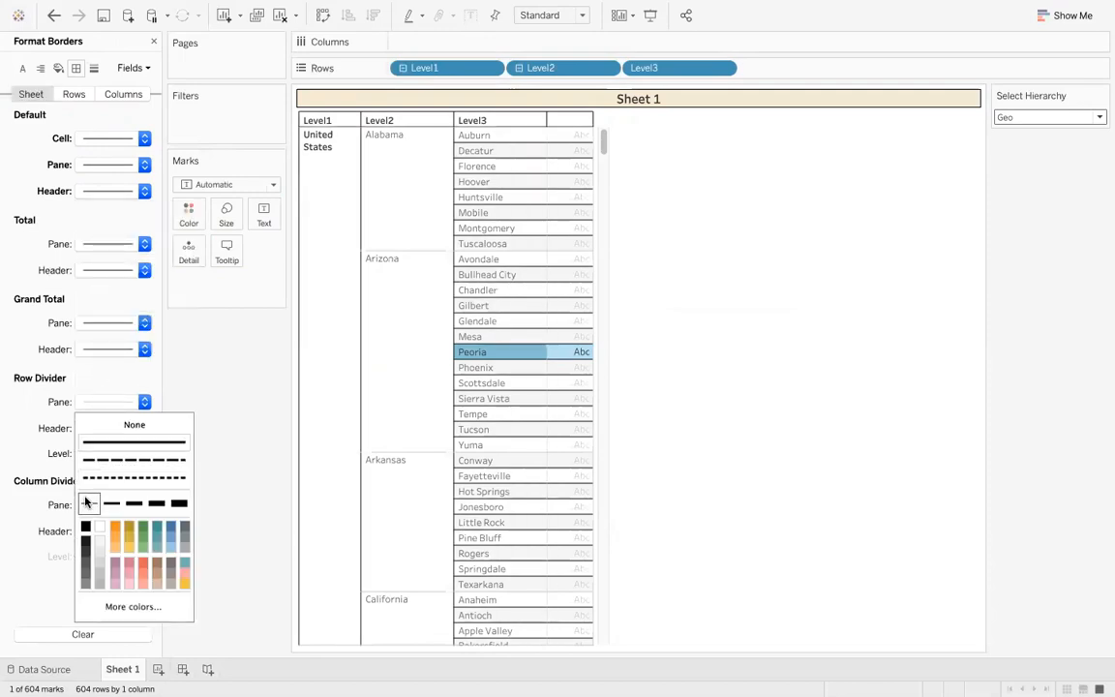
click(86, 502)
click(98, 401)
click(48, 422)
click(92, 405)
click(19, 428)
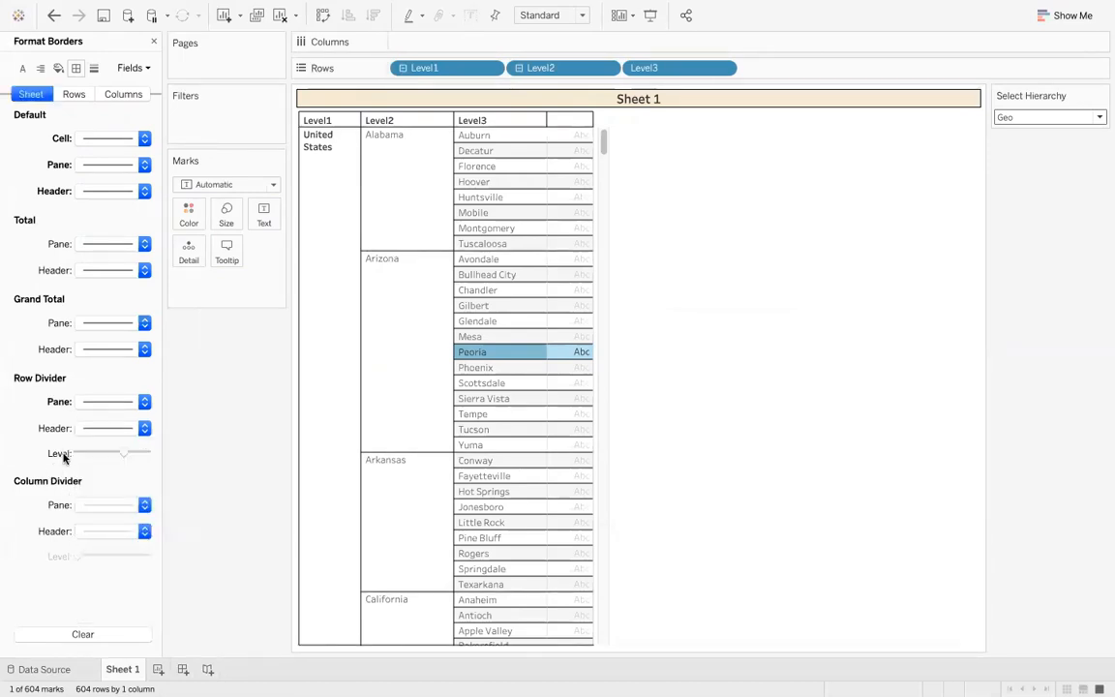
click(87, 506)
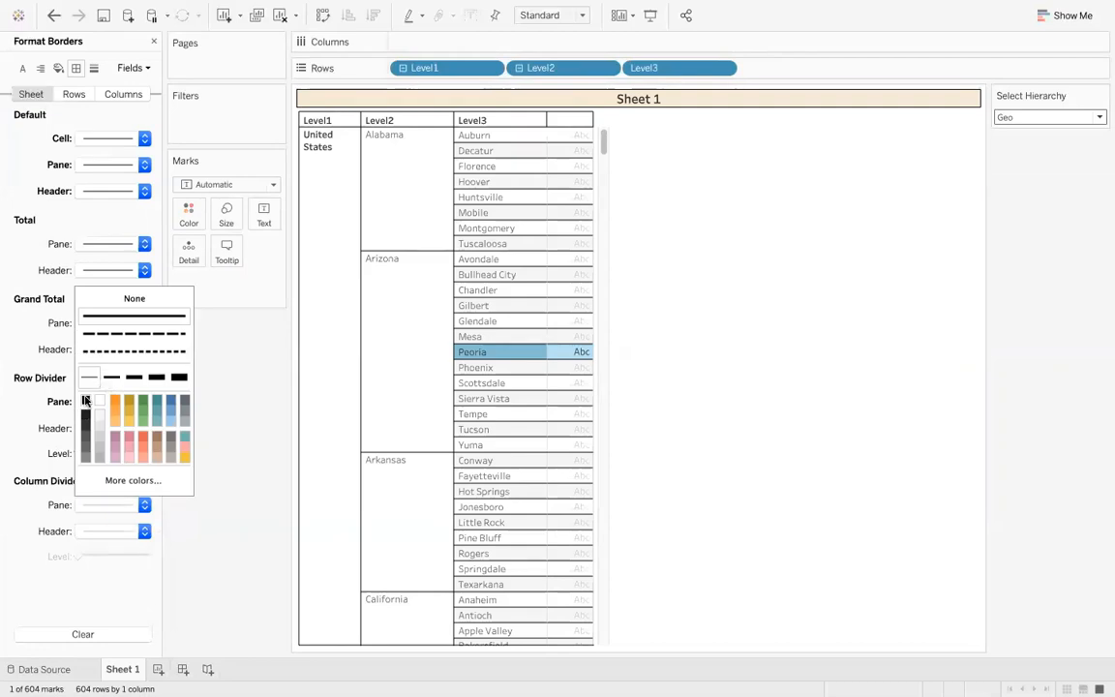
click(47, 403)
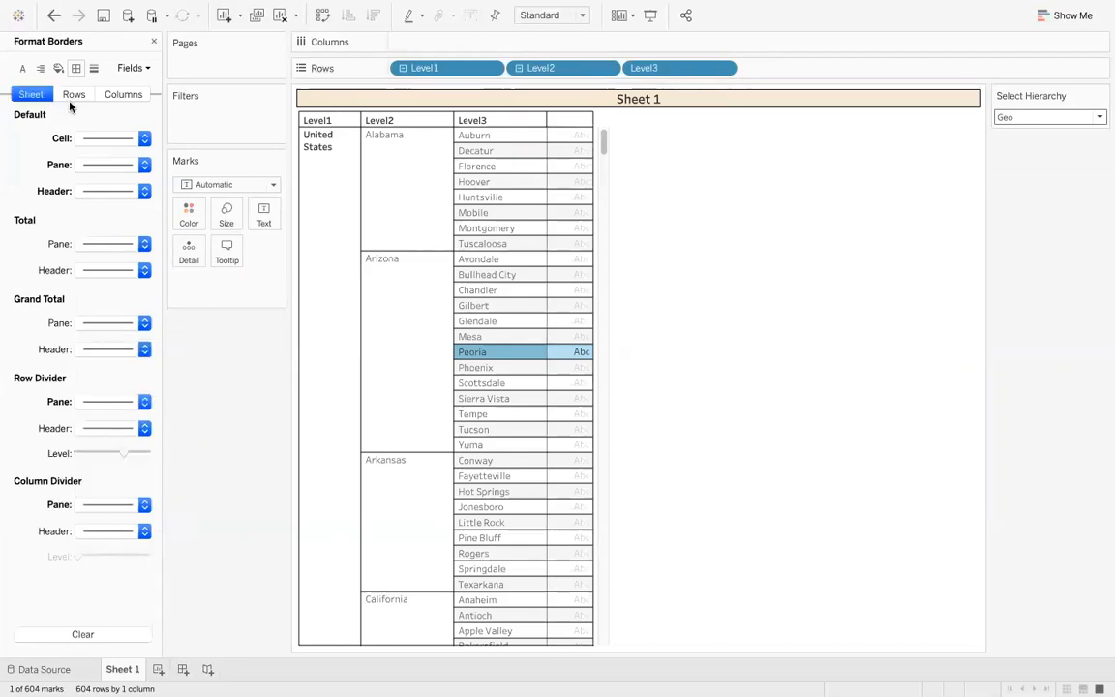
click(868, 318)
Switch the Select Hierarchy parameter to Product and widen the Level3 column slightly.
click(1073, 118)
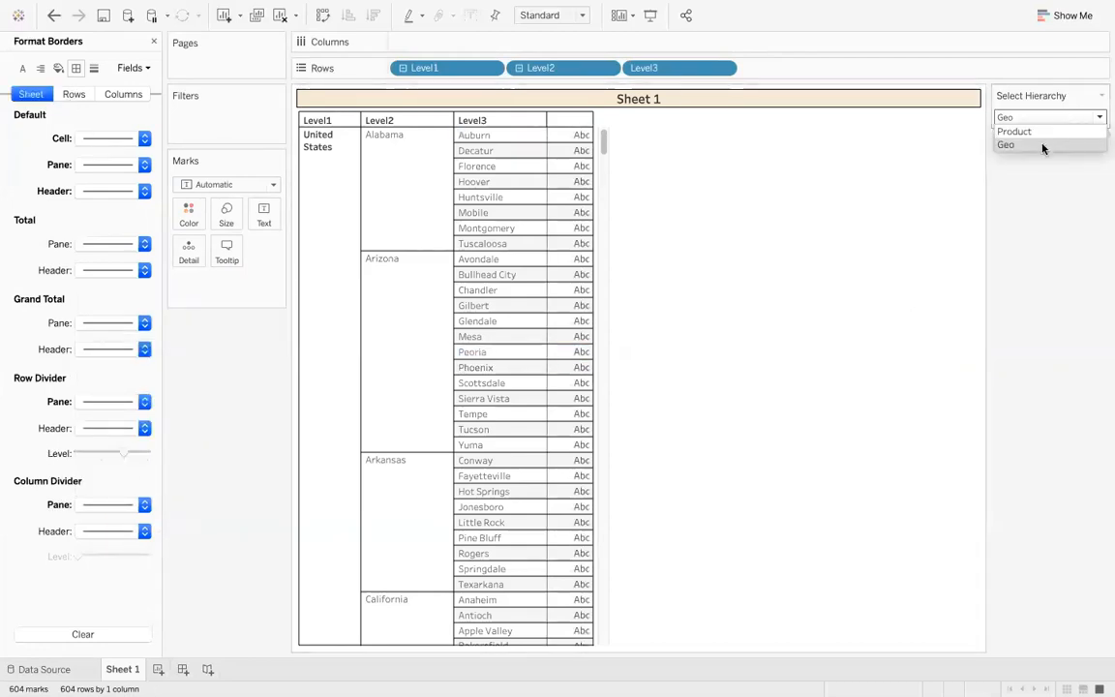
click(1041, 129)
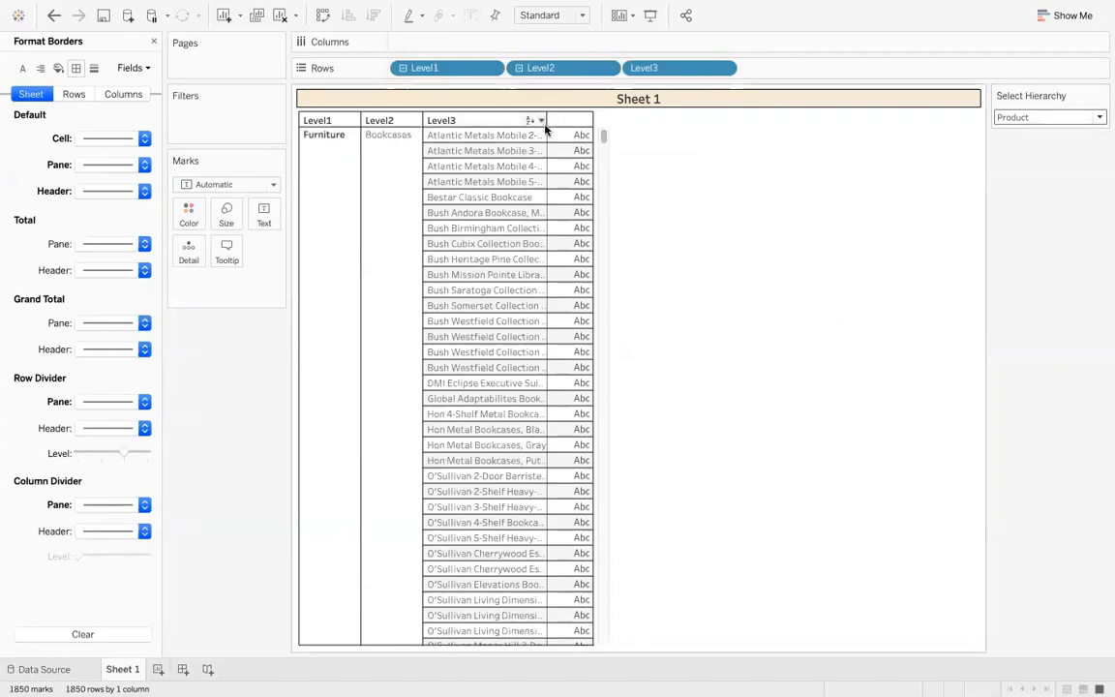
drag(546, 146, 575, 147)
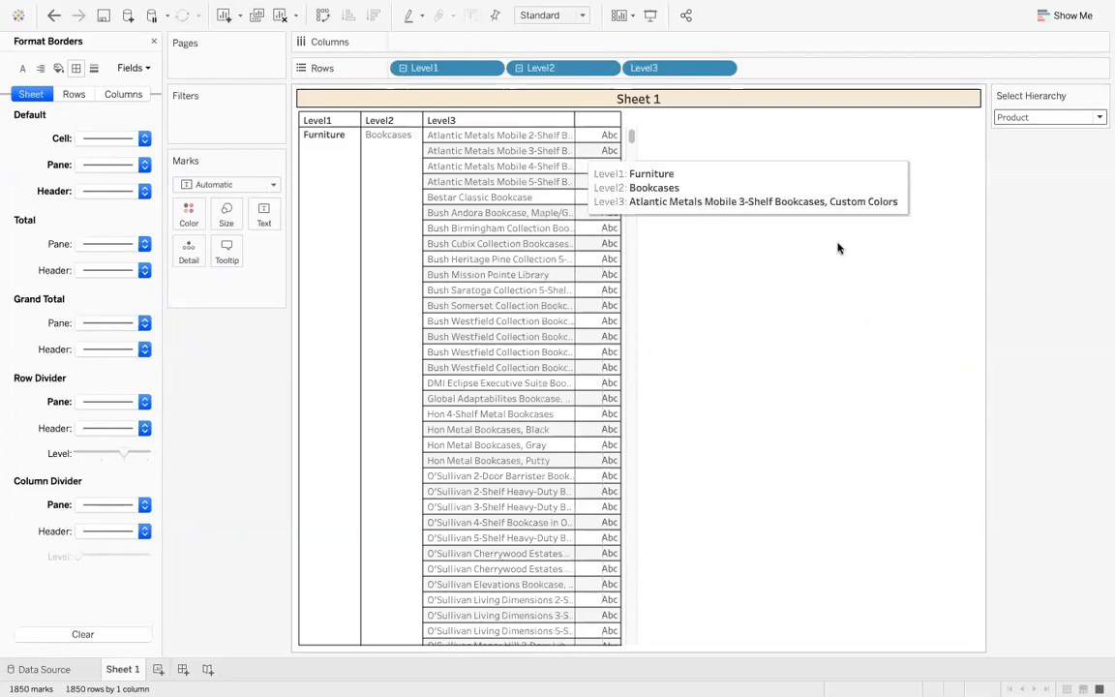
Set the Select Hierarchy parameter back to Geo and close the border formatting.
click(1075, 114)
click(1026, 144)
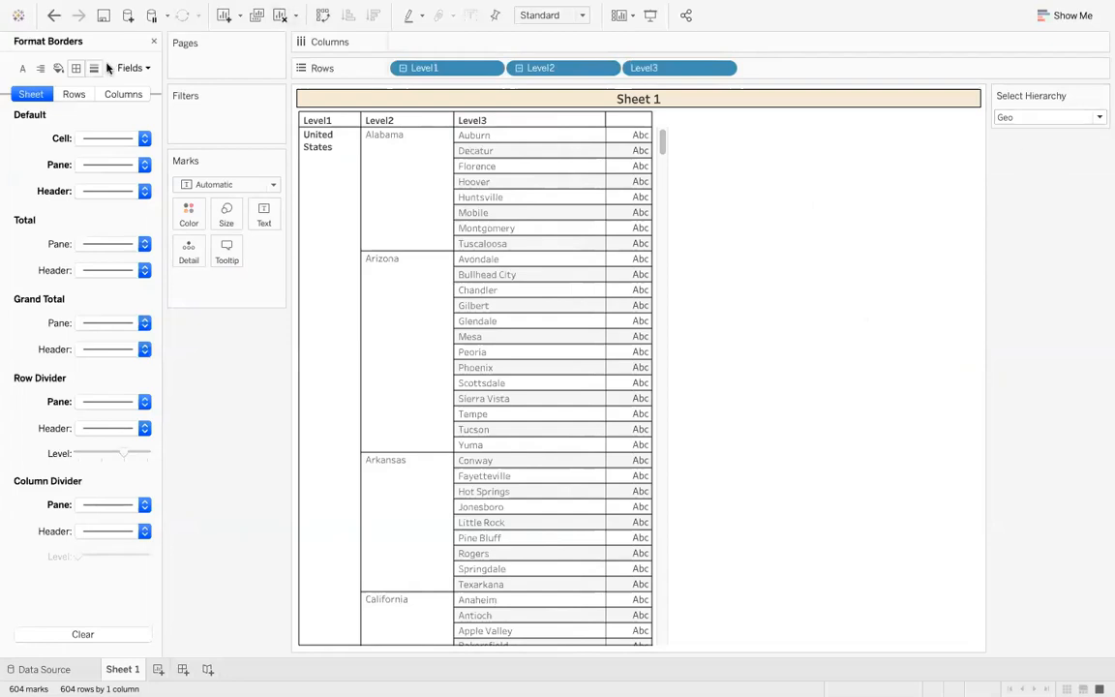
click(151, 44)
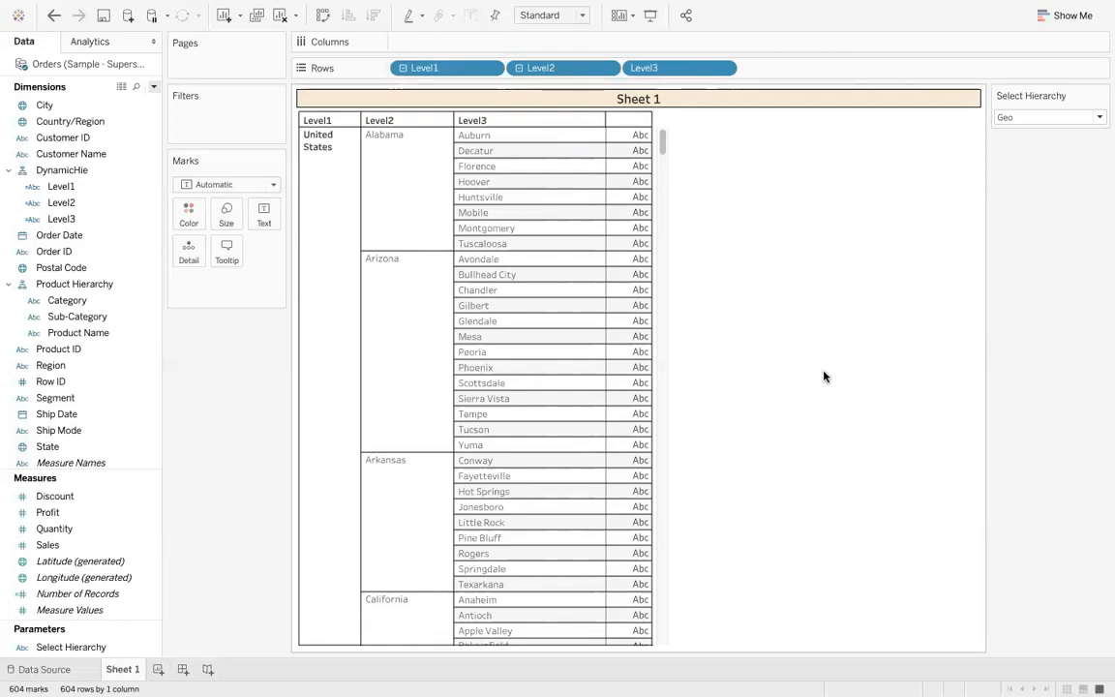
click(153, 86)
click(97, 103)
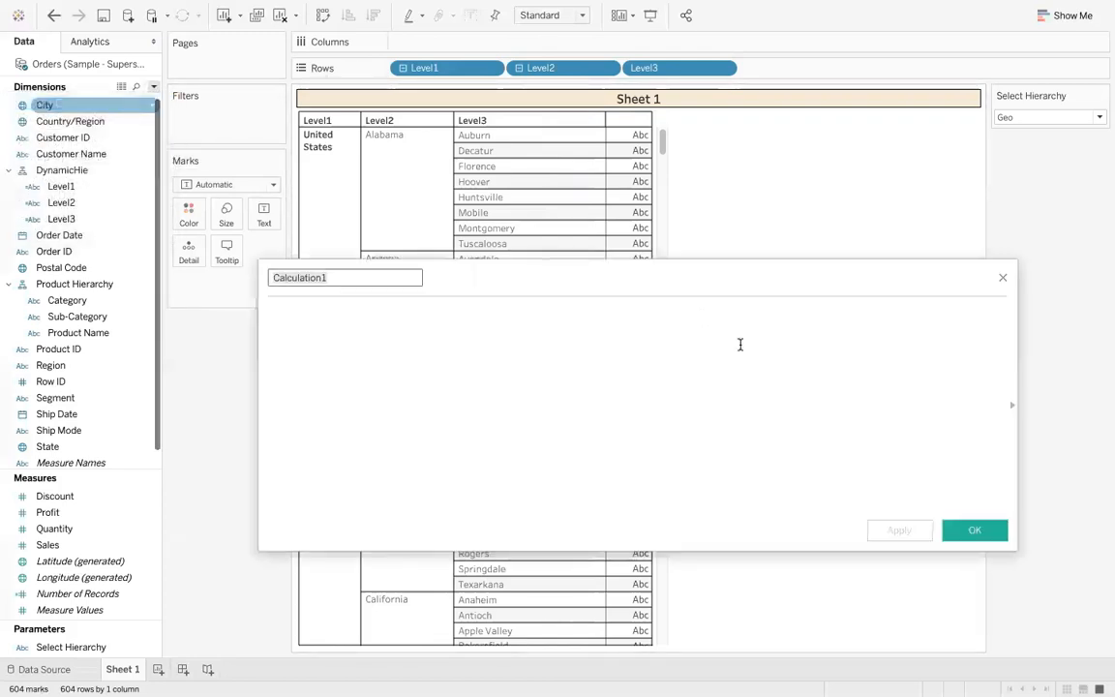
click(1003, 280)
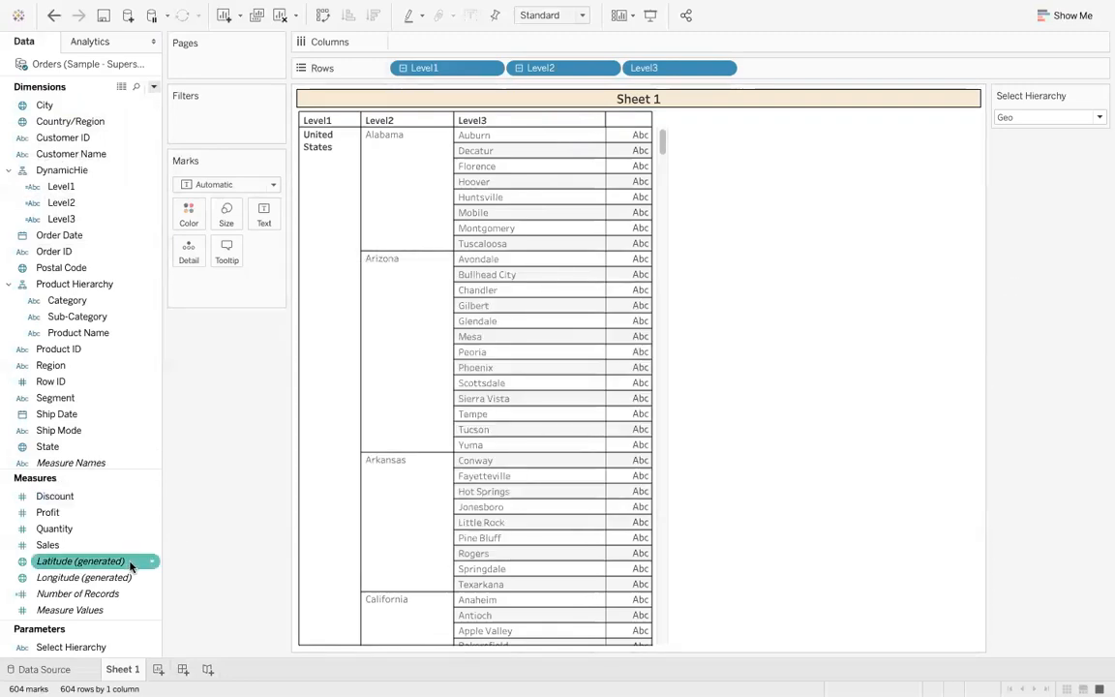
Start a new parameter named Profit with the String data type, keeping the current value when the workbook opens.
click(153, 88)
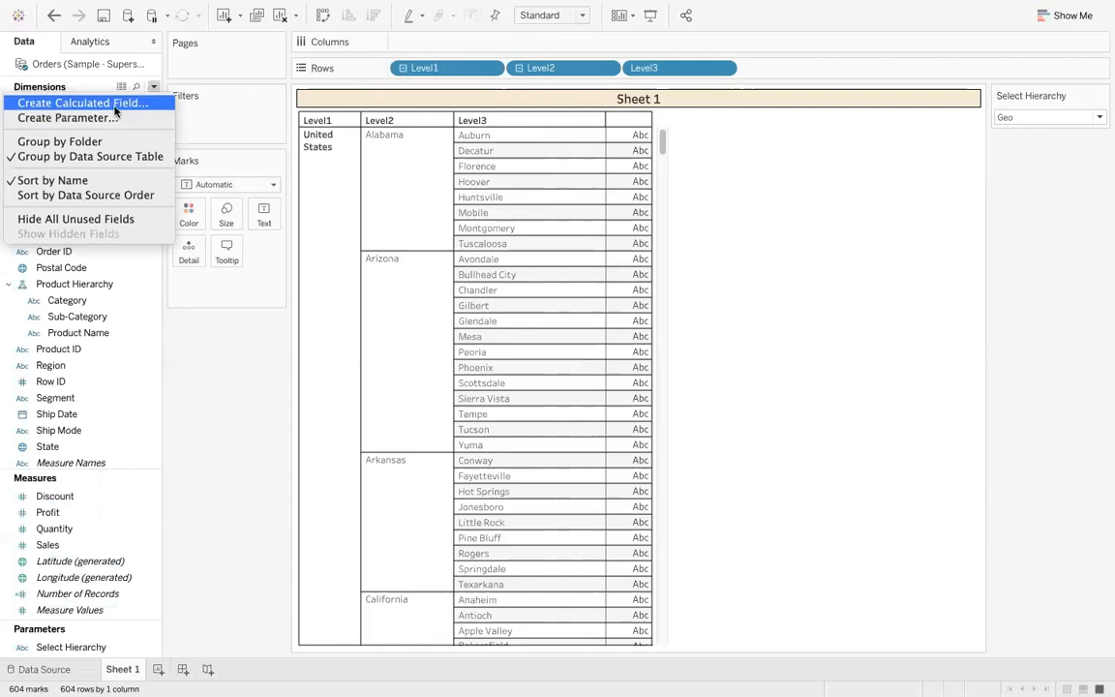
click(114, 117)
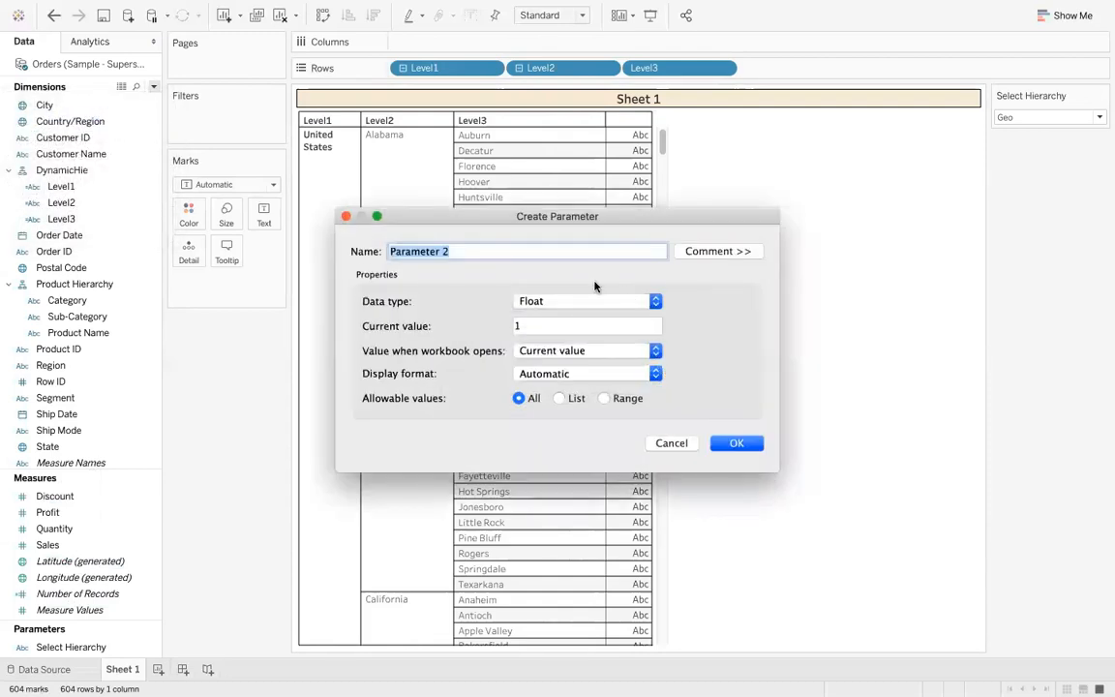
text(Pro)
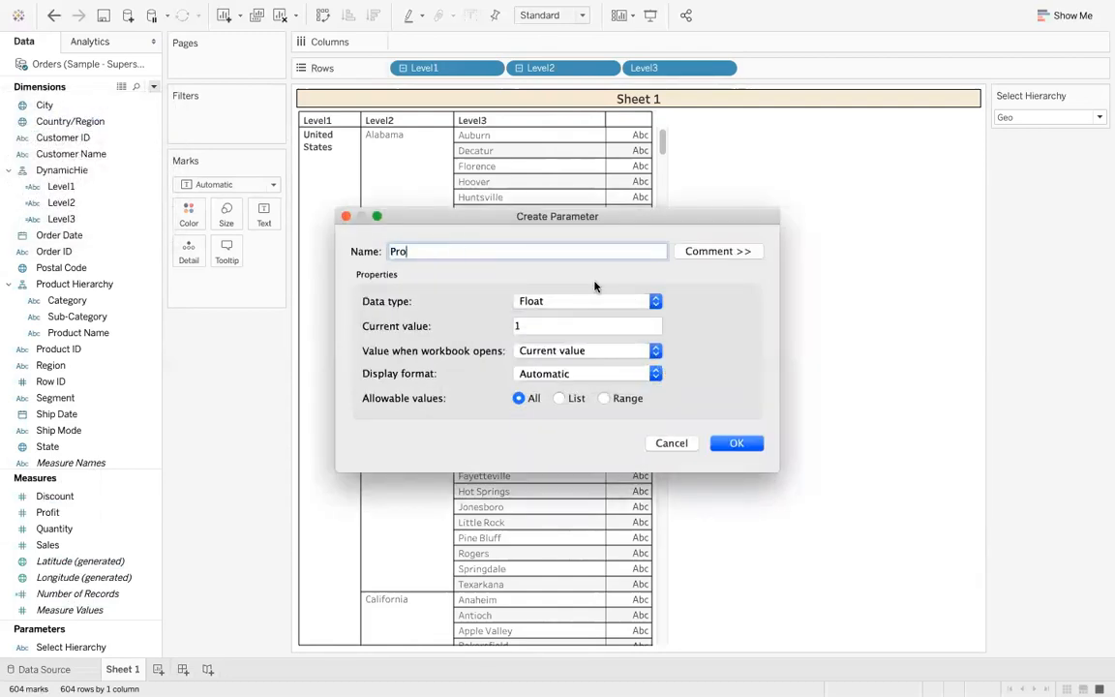
text(fit)
click(571, 302)
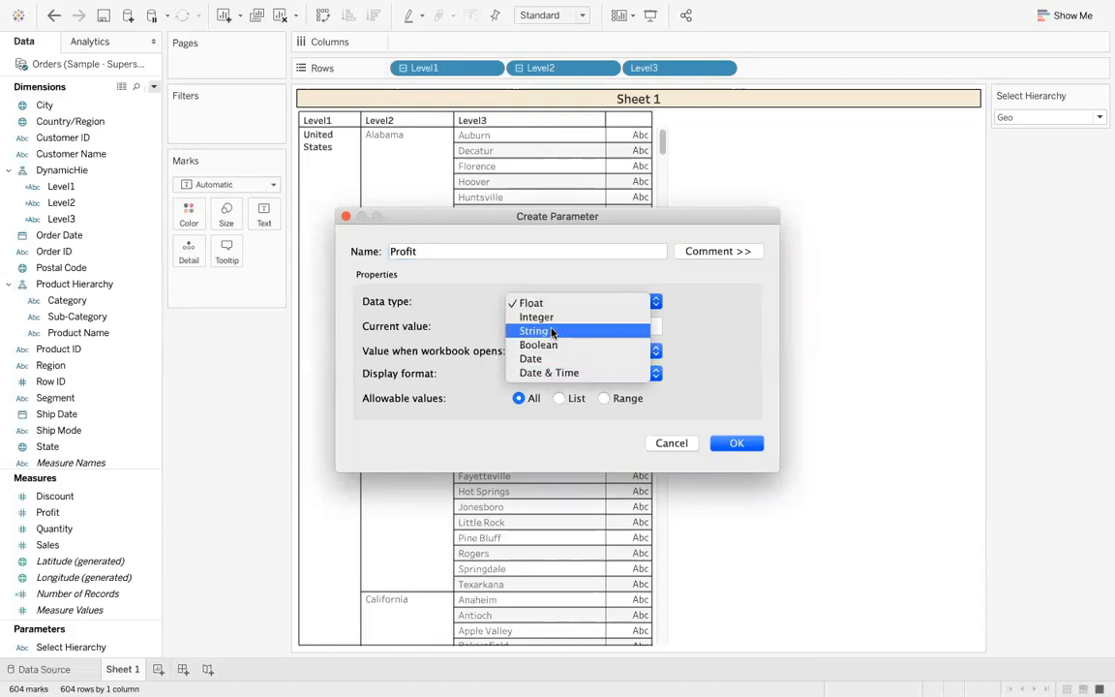
click(542, 331)
click(534, 352)
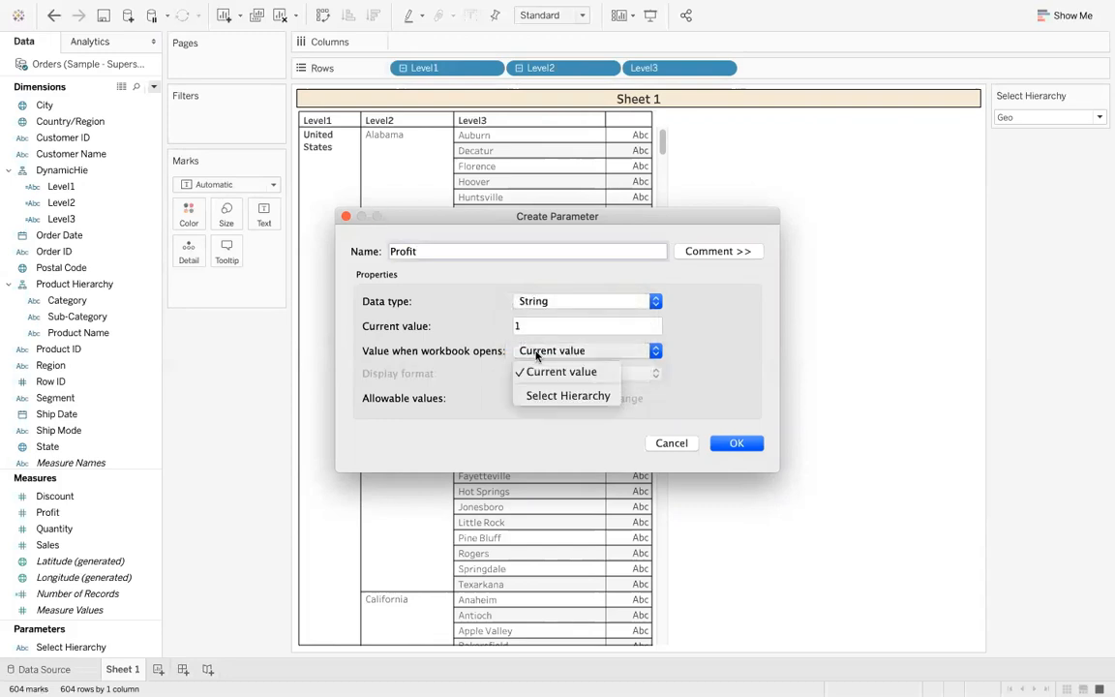
click(463, 374)
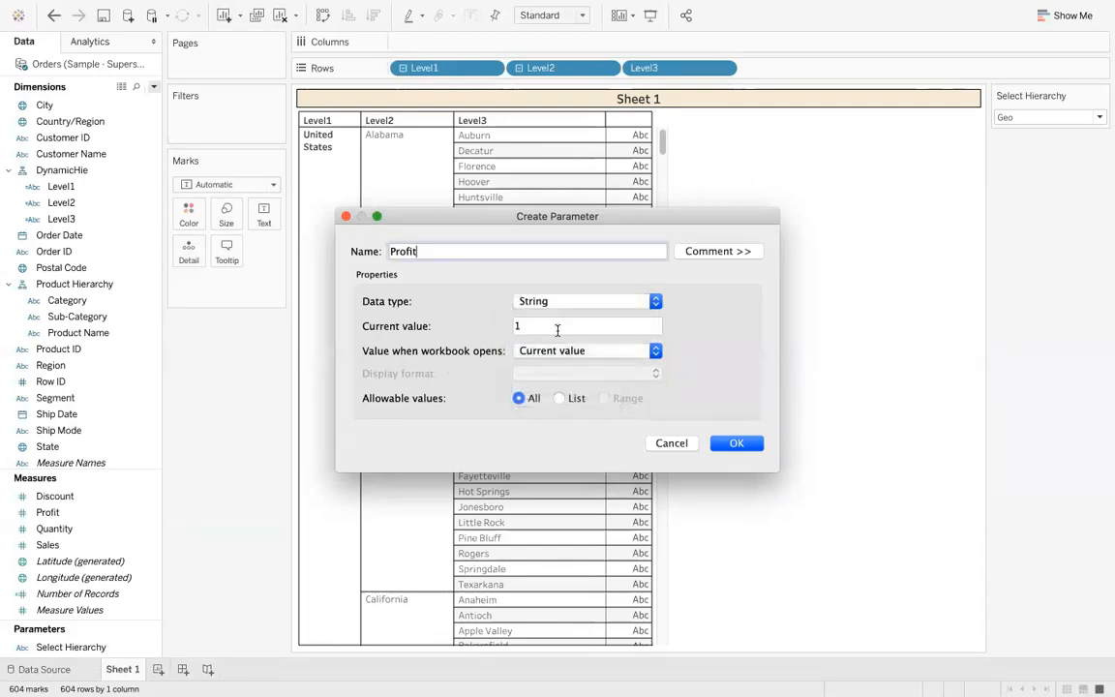
Restrict the Profit parameter to a list of the values Profit, Sale and Quantity, and create it.
click(565, 398)
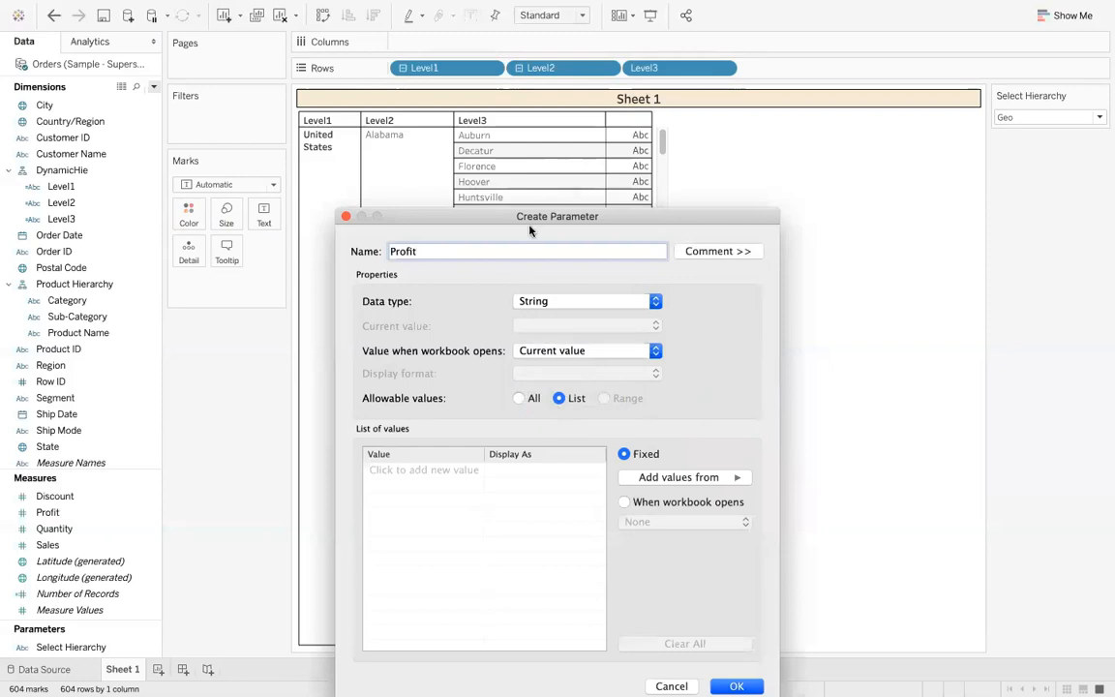
click(452, 364)
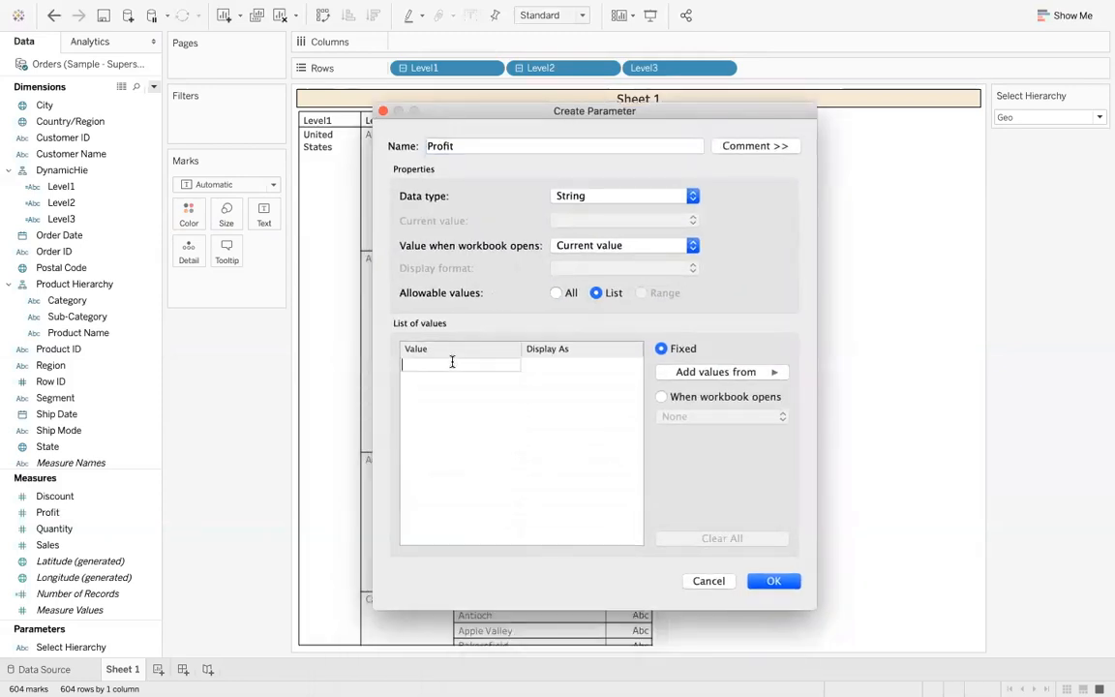
text(Profit)
key(Return)
text(Sale)
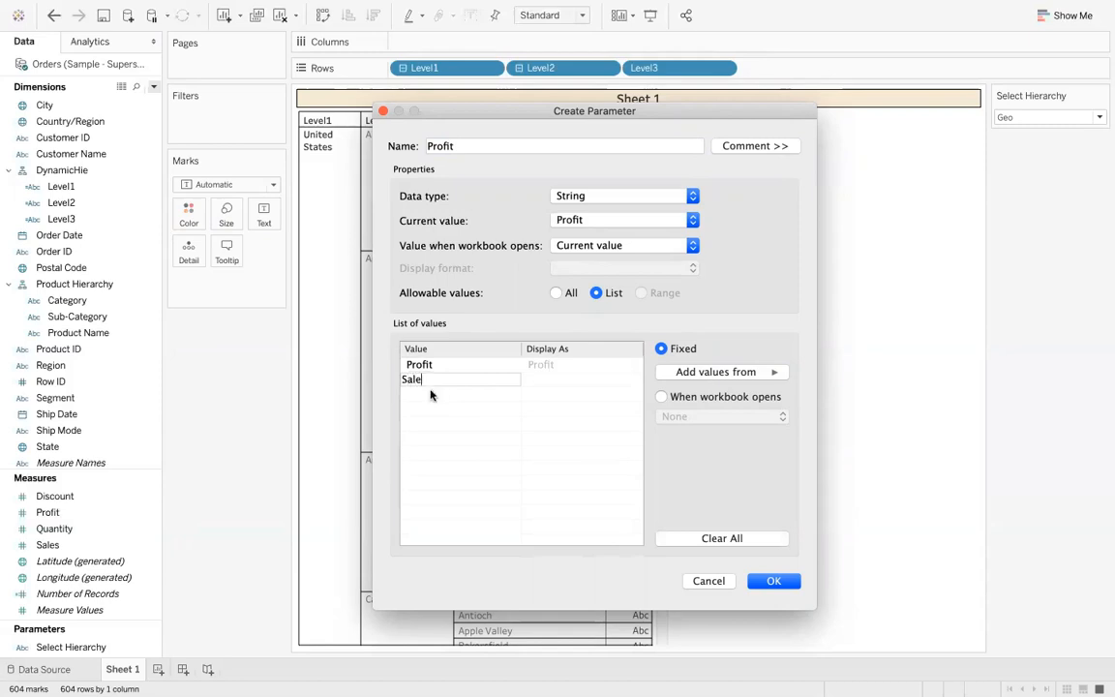
key(Return)
text(Quar)
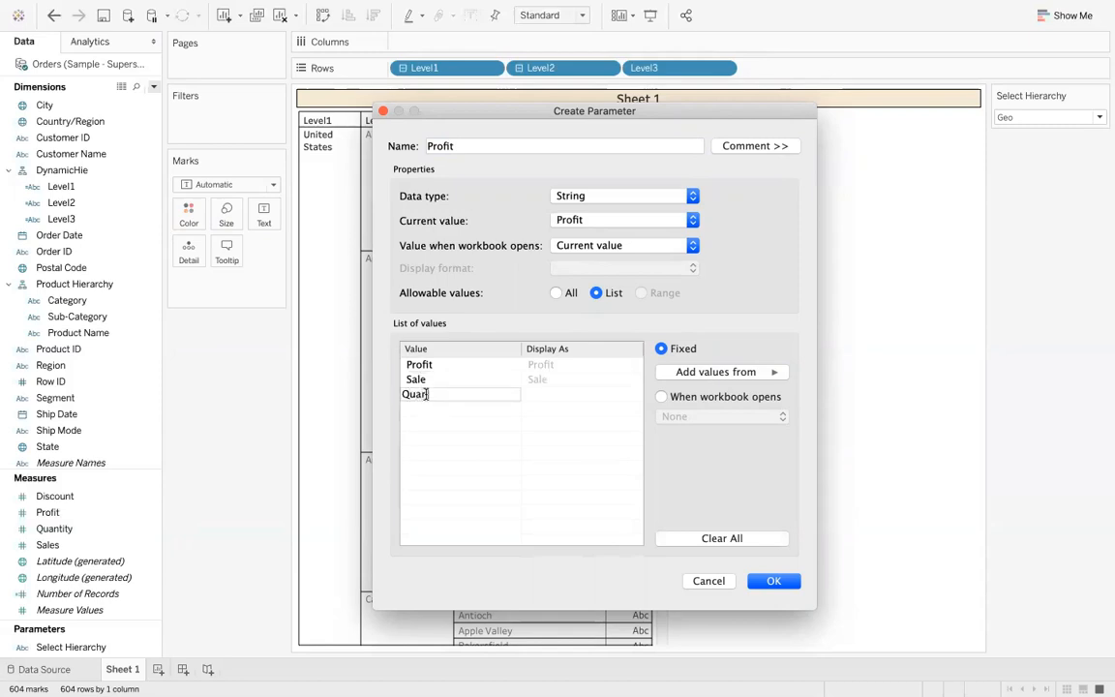
key(Return)
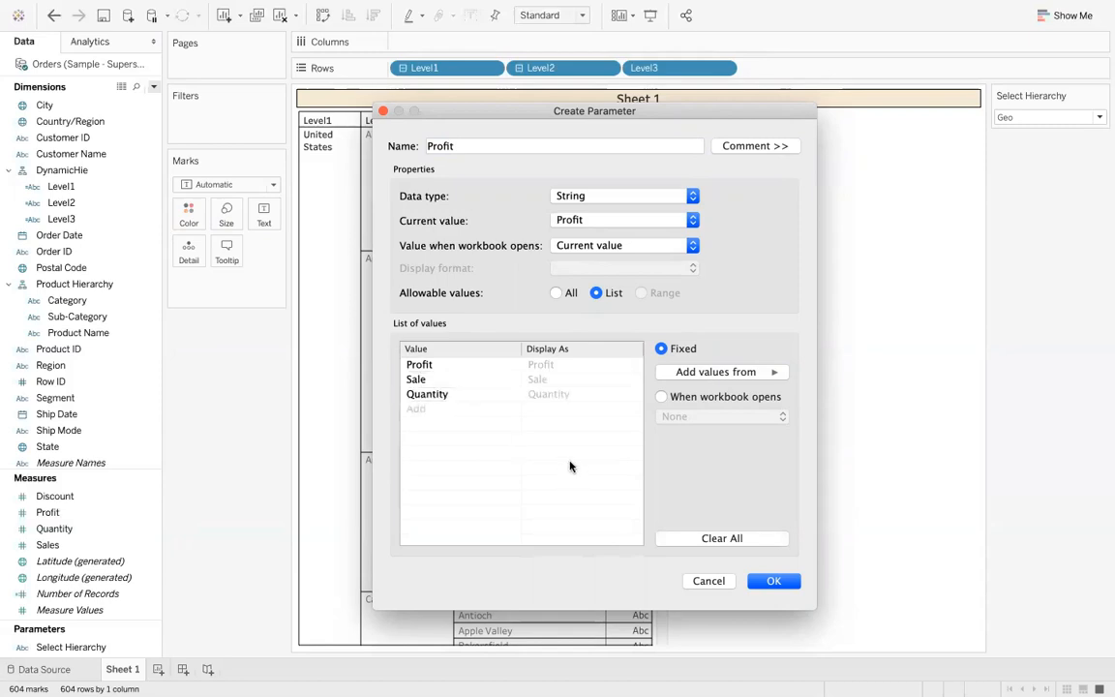
click(773, 581)
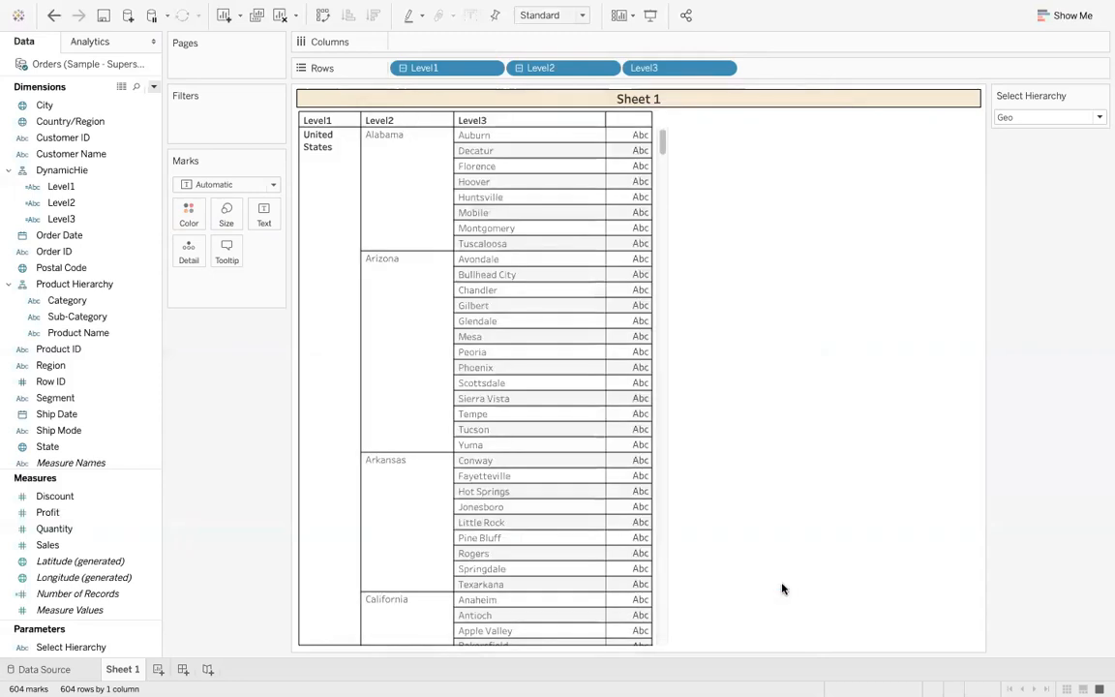
Start a new calculated field named Measure Cal and place the cursor in its empty formula.
click(154, 89)
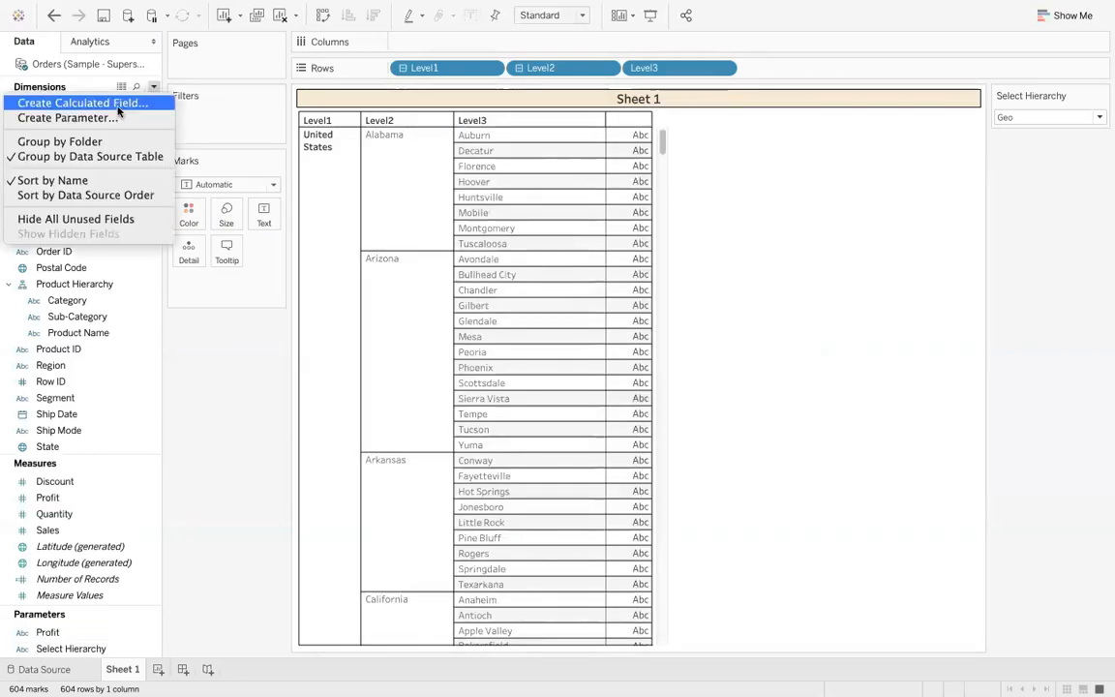
click(108, 100)
click(365, 278)
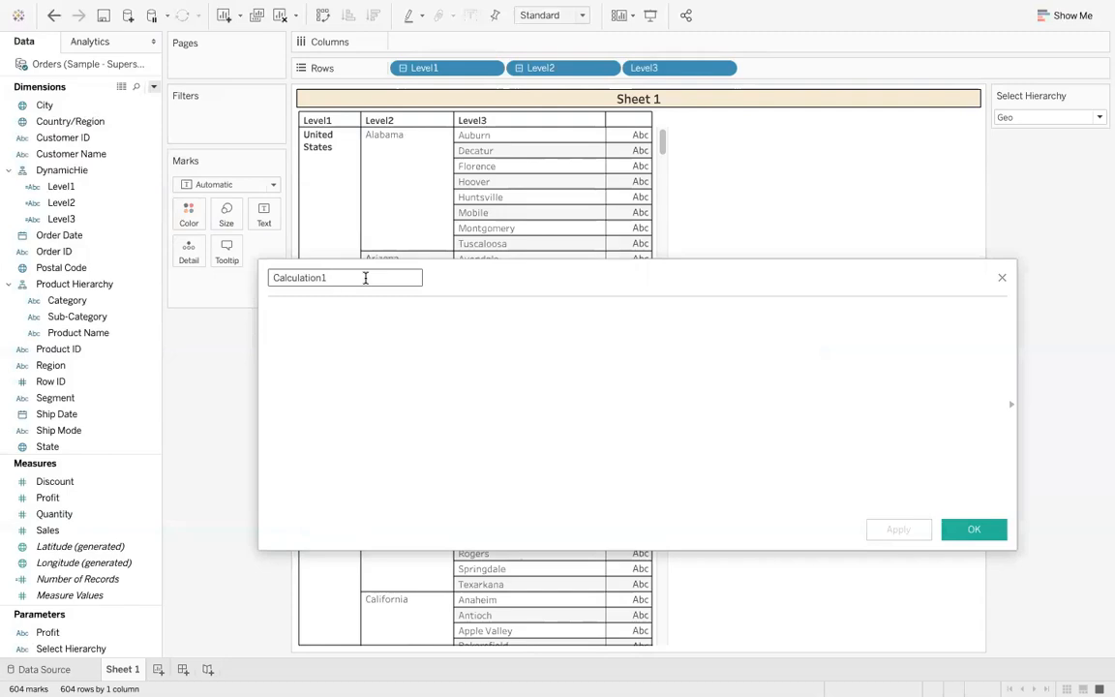
key(BackSpace)
key(BackSpace)
key(BackSpace)
key(BackSpace)
key(BackSpace)
key(BackSpace)
key(BackSpace)
key(BackSpace)
key(BackSpace)
key(BackSpace)
key(BackSpace)
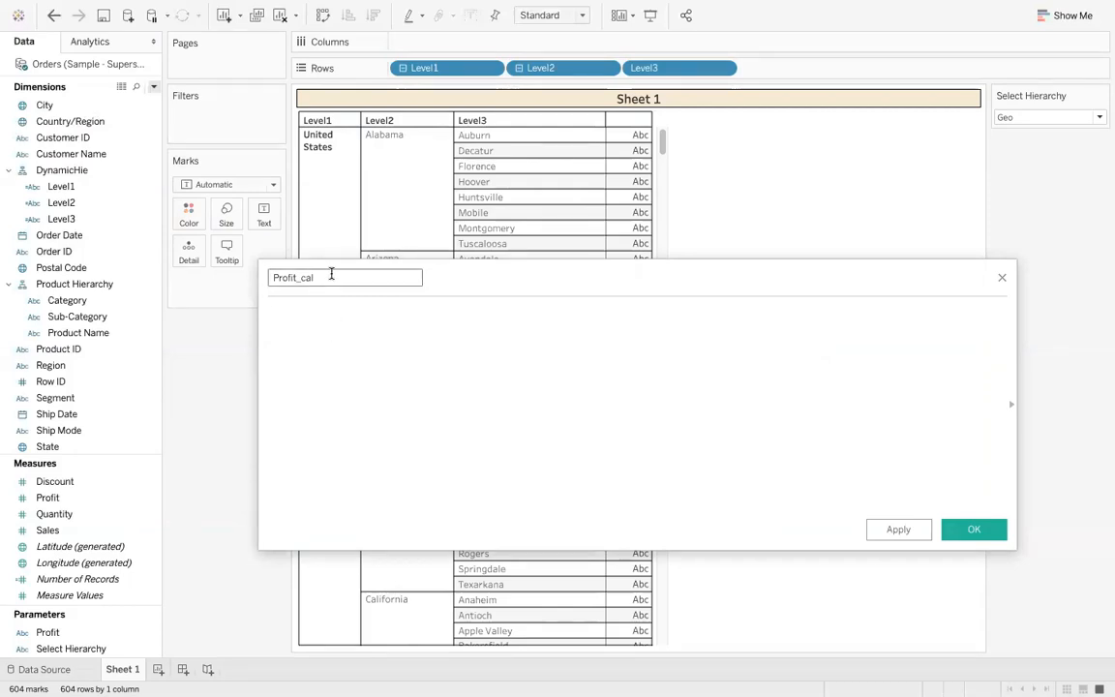
click(326, 309)
click(323, 277)
text(fel)
key(ctrl+a)
text(Measure Ca)
click(395, 353)
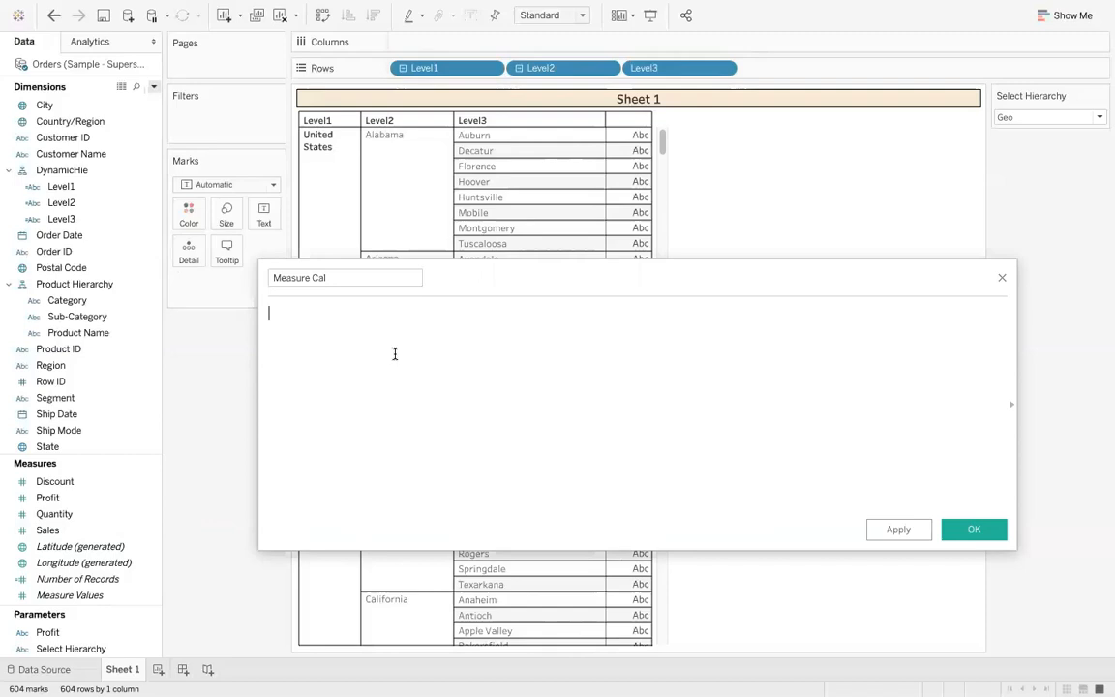
Write the formula's first branch: if [Parameters].[Profit]="Profit" then sum([Profit]).
text(if pro)
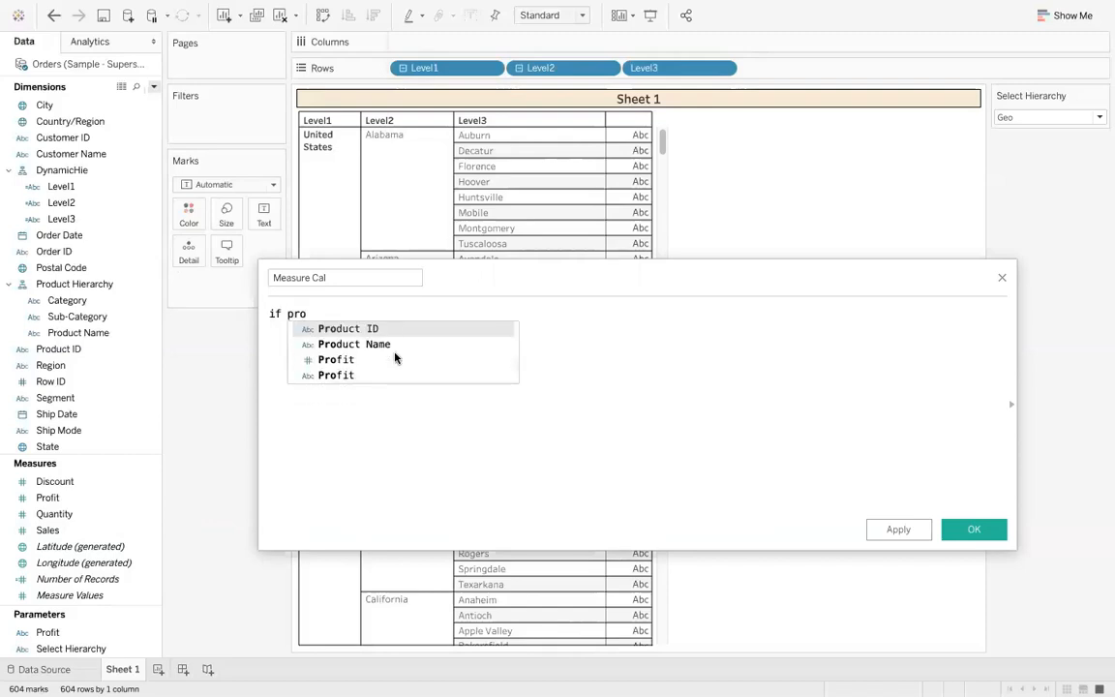
key(Down)
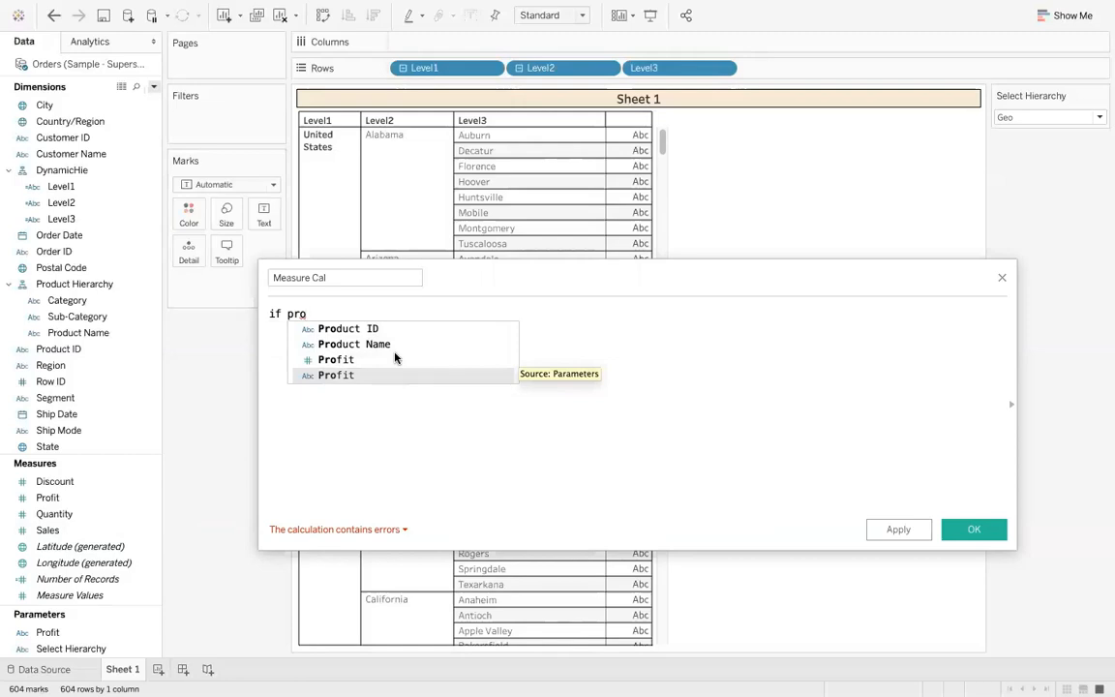
key(Return)
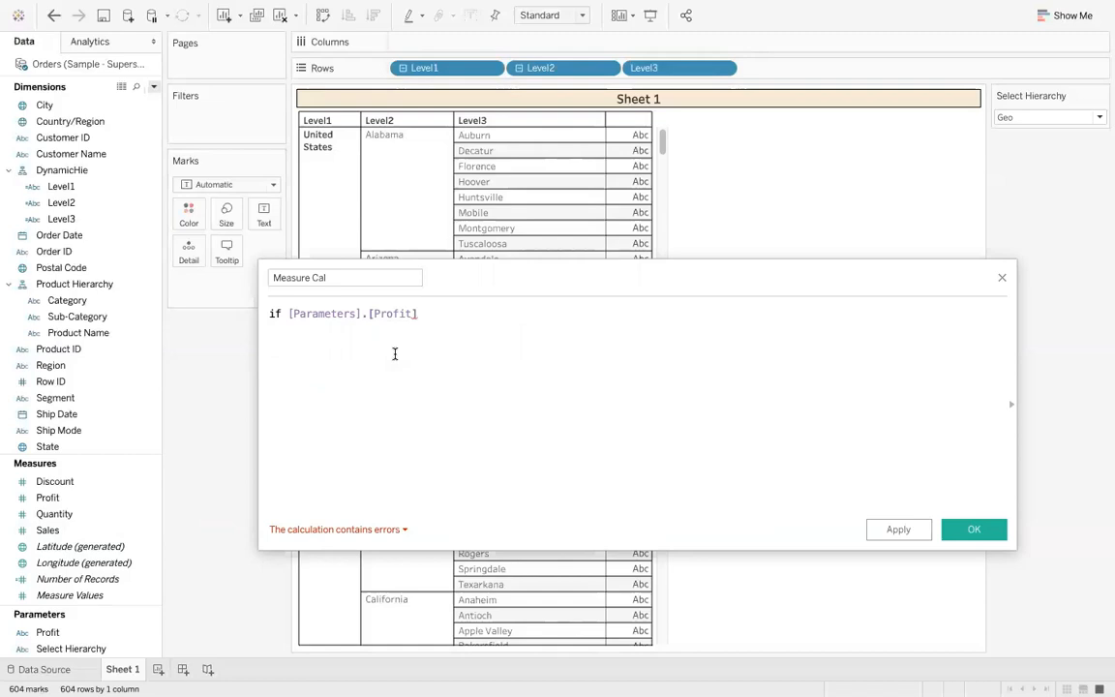
text(="pro)
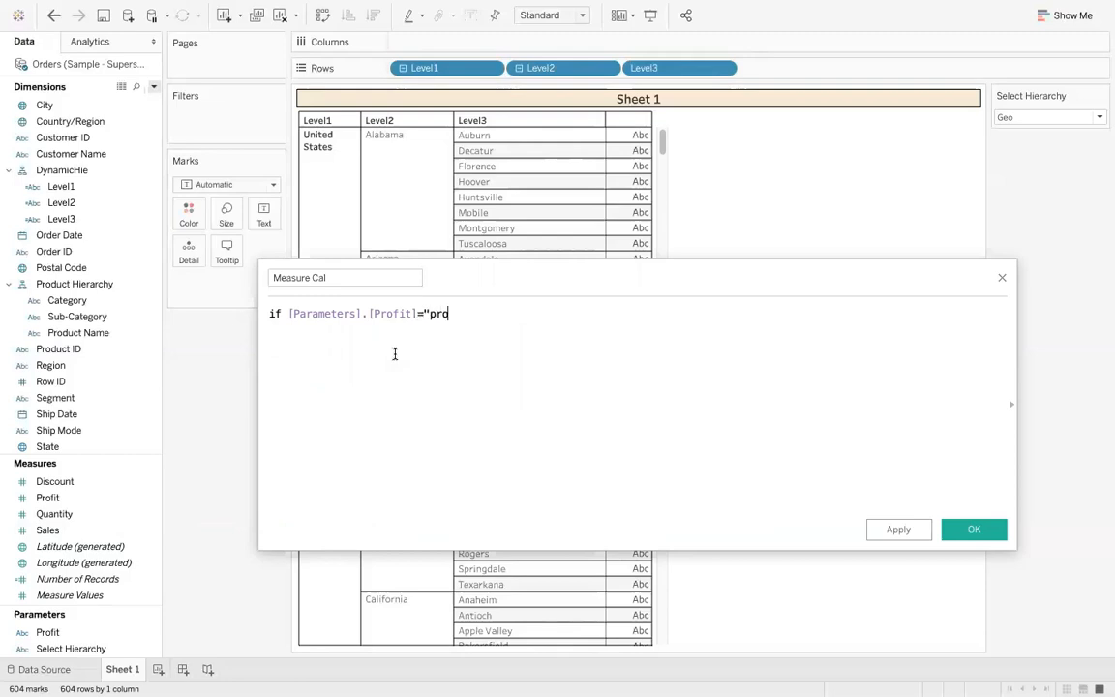
text(fit)
key(BackSpace)
key(BackSpace)
key(BackSpace)
text(Profit" then sum)
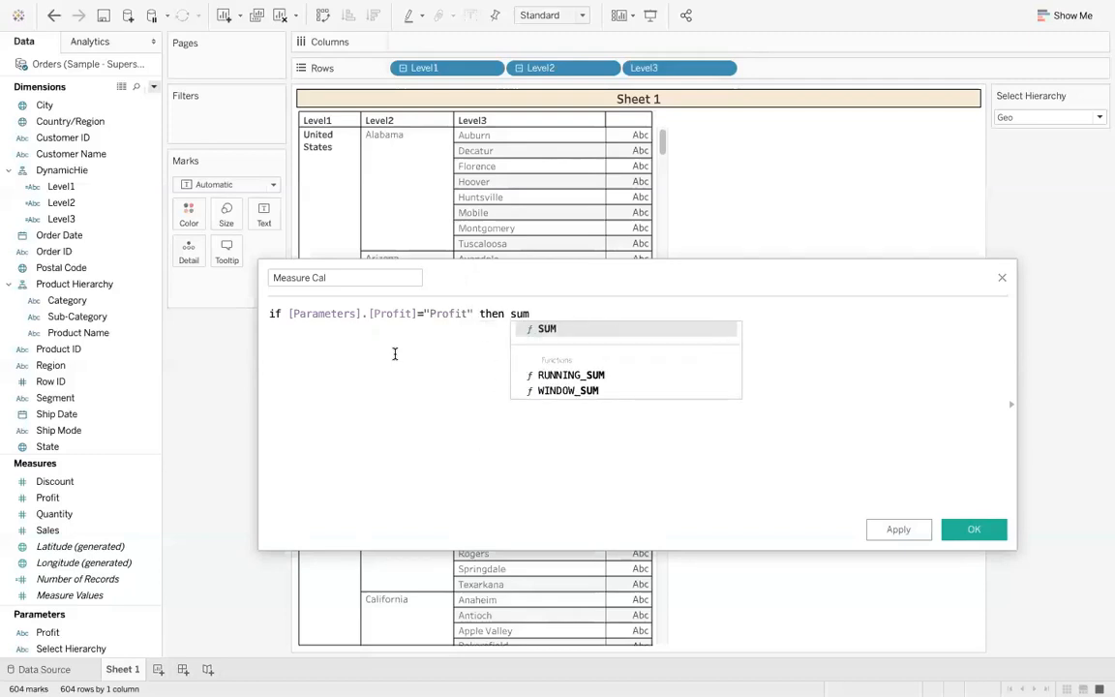
text((pro)
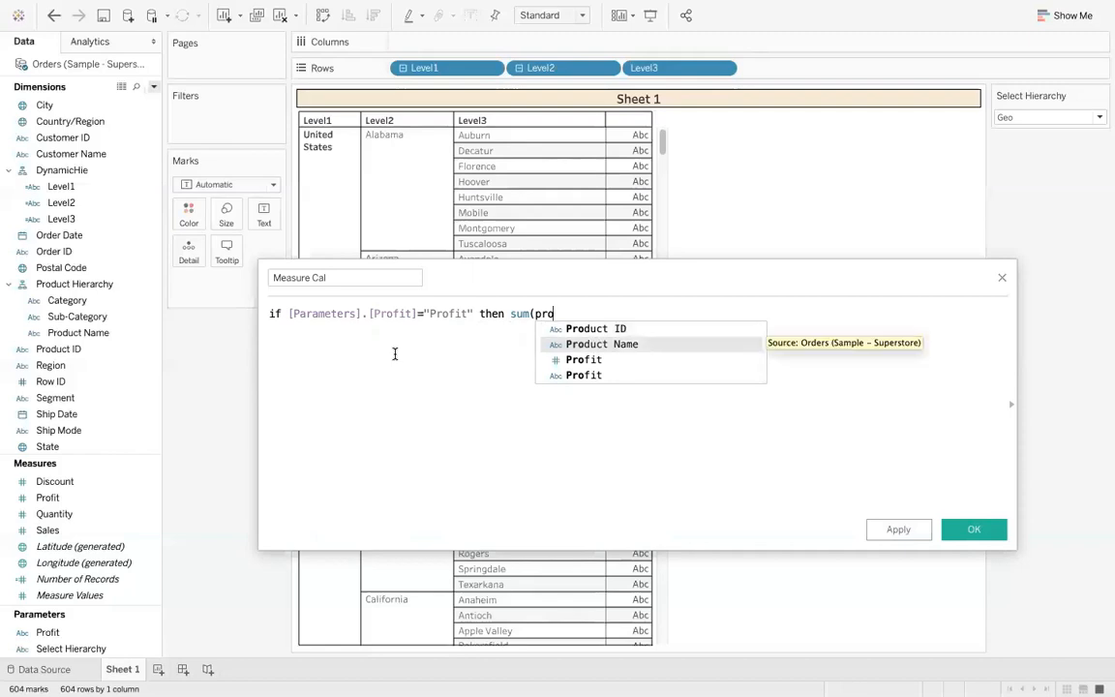
key(Down)
key(Return)
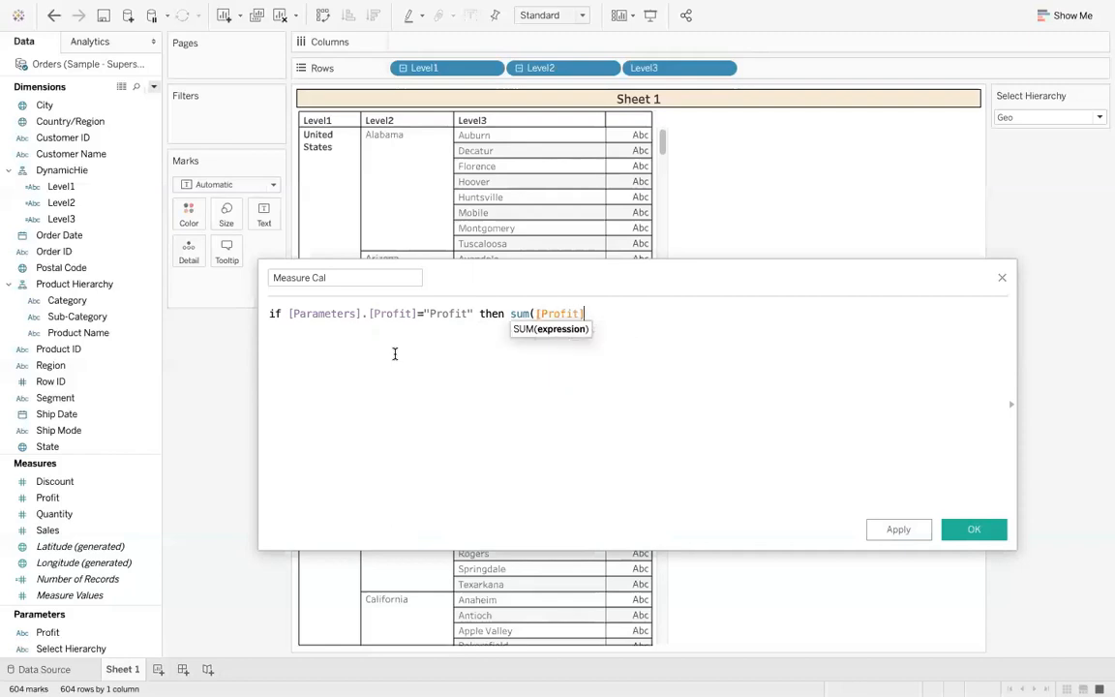
text())
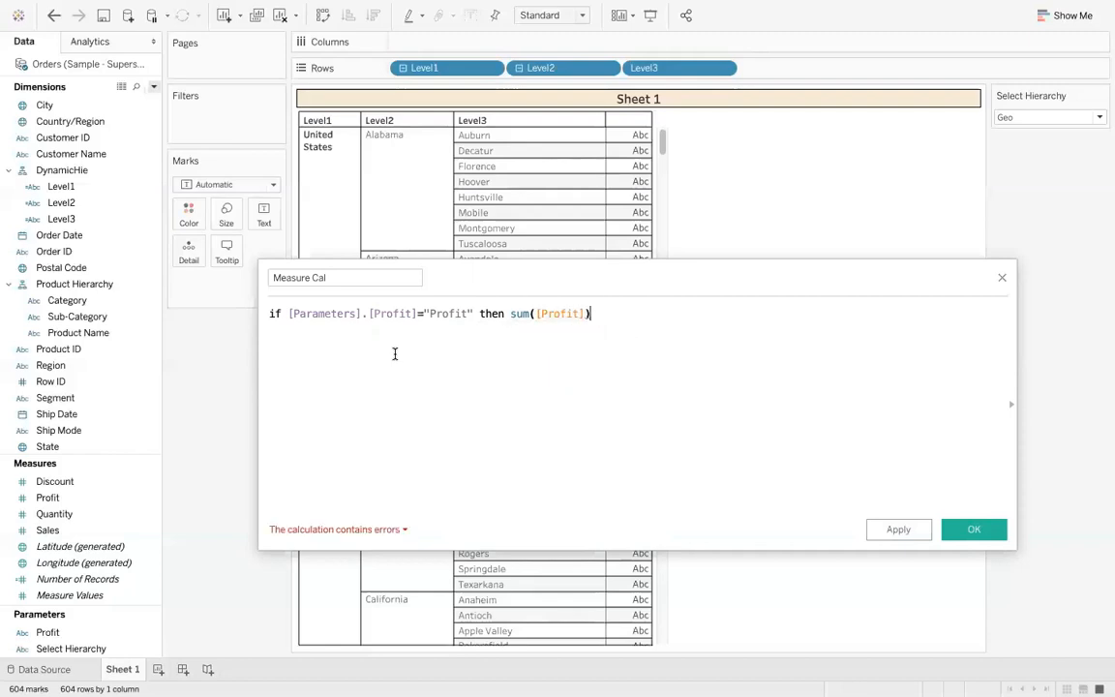
Add a second branch on a new line: ELSEIF [Parameters].[Profit]="Sales" then sum([Sales]).
key(Return)
text(else)
click(395, 358)
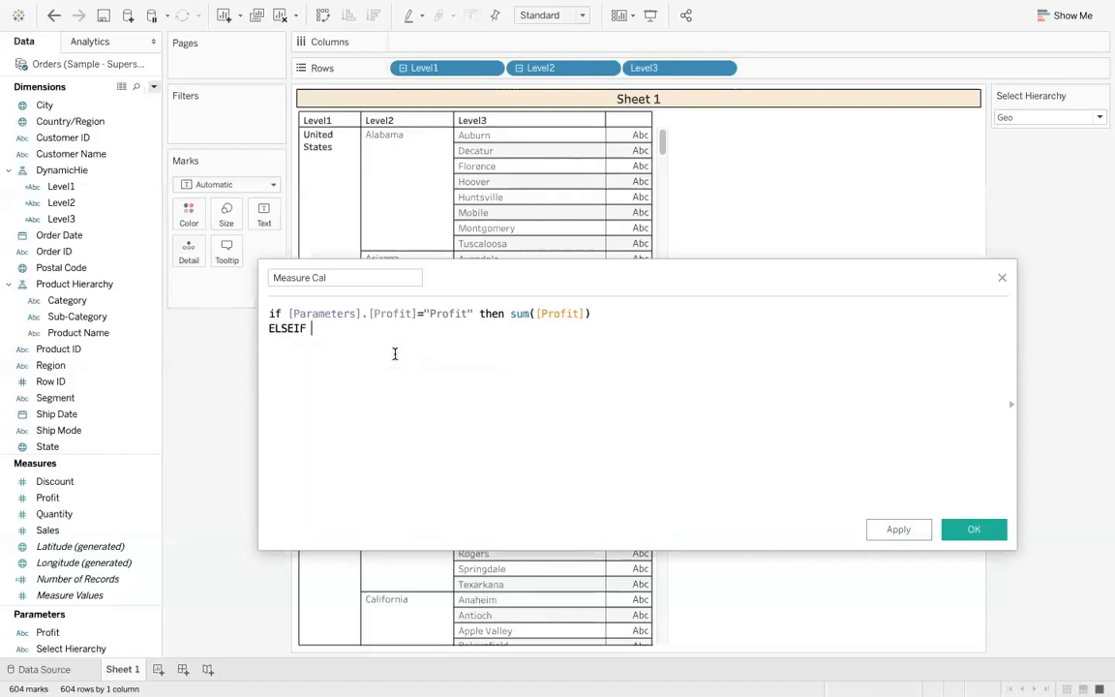
text(prof)
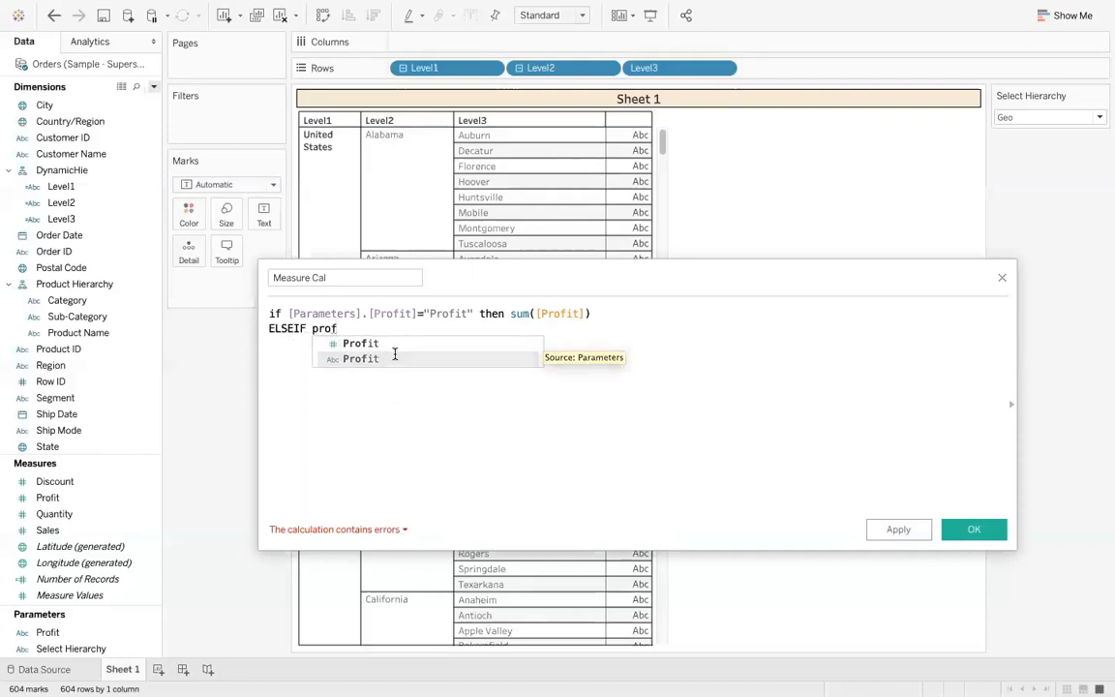
click(395, 358)
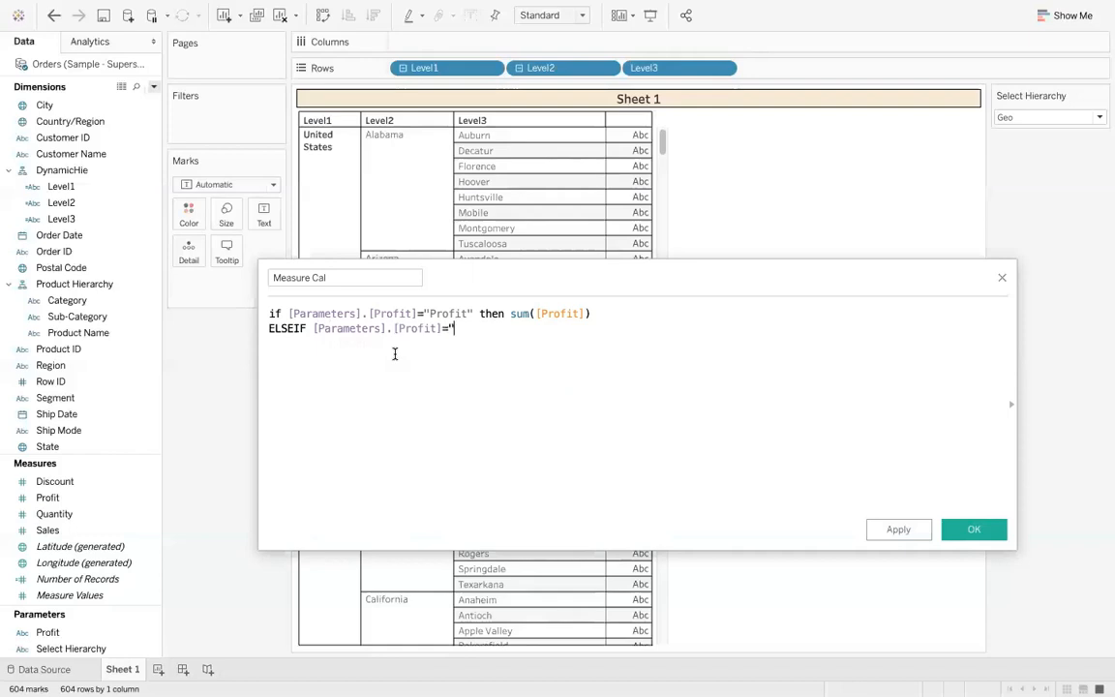
text(="Sales" then sum)
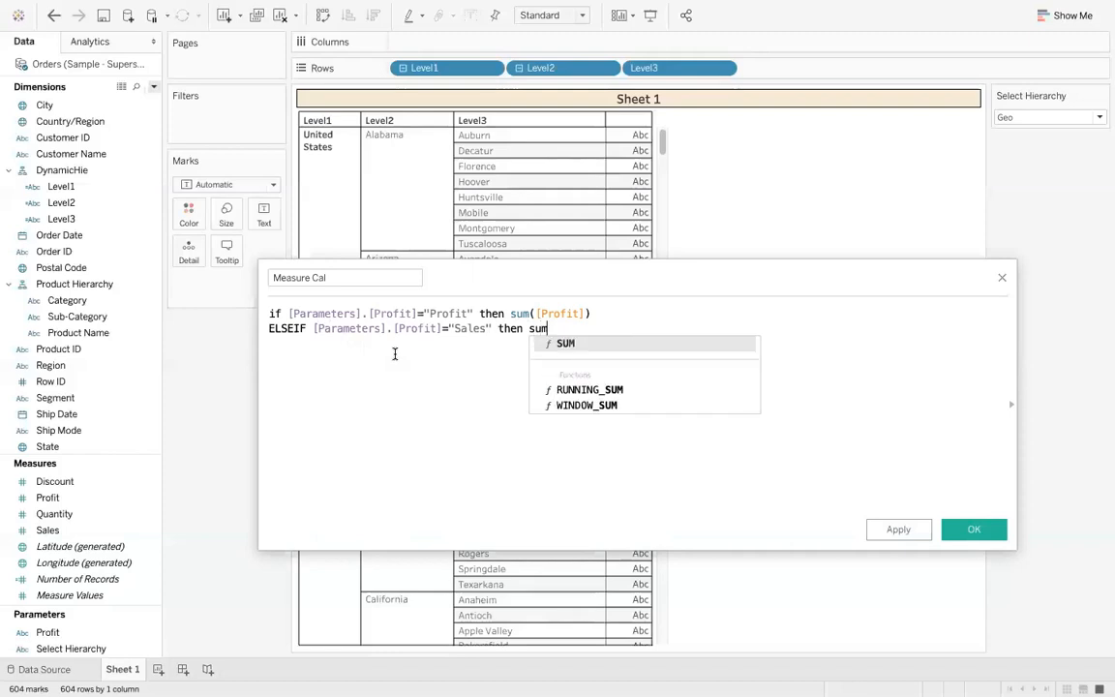
text((Sales)
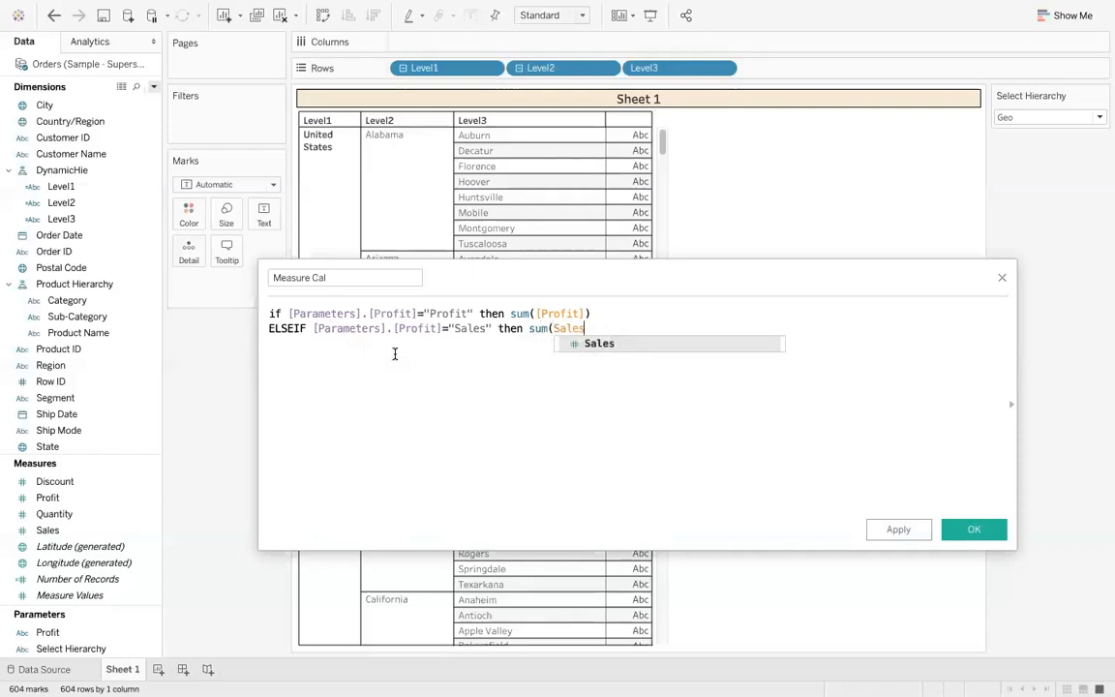
key(Return)
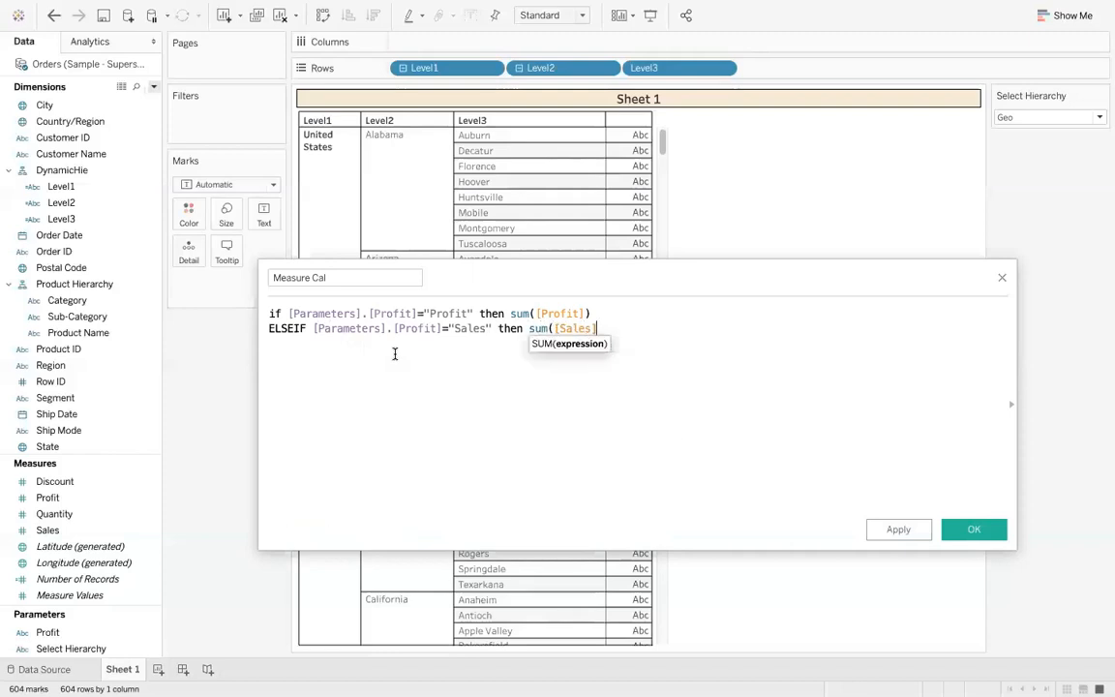
Finish the Measure Cal formula with ELSE sum([Quantity]) END on a new line and save the calculated field.
text()else)
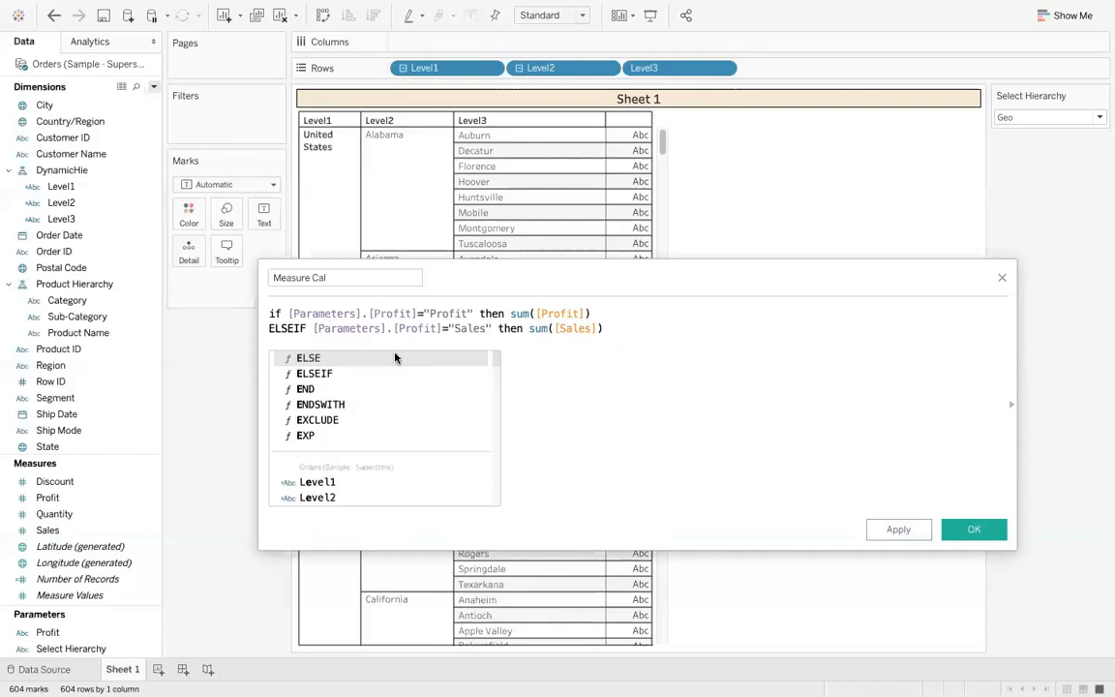
key(Return)
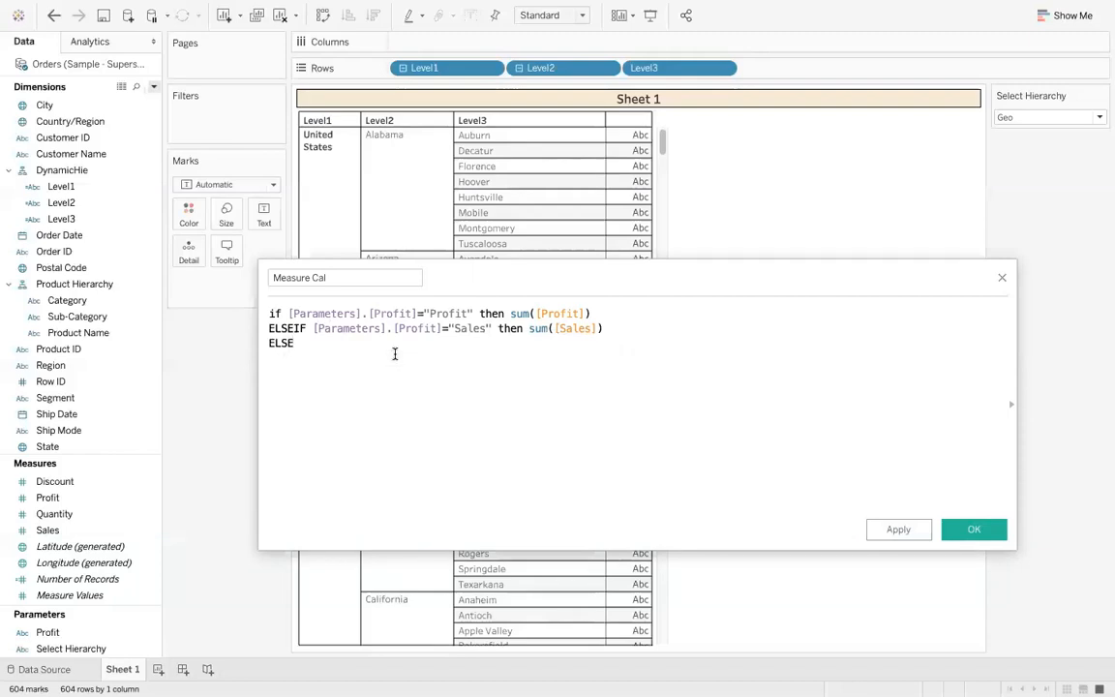
text(s)
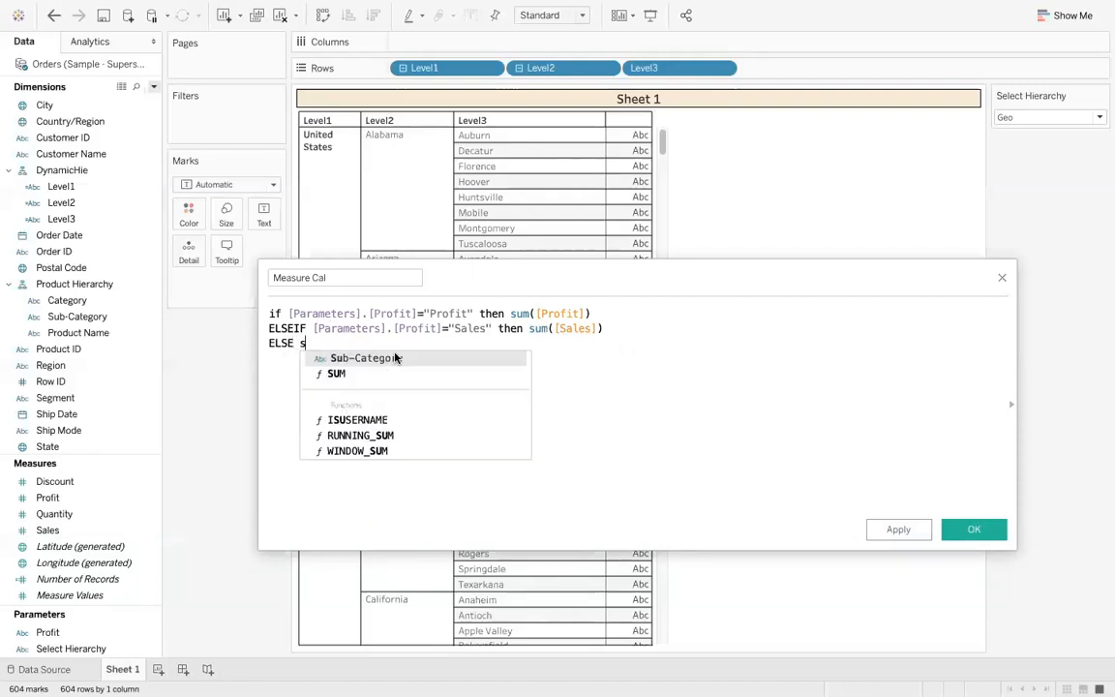
text(um([Q)
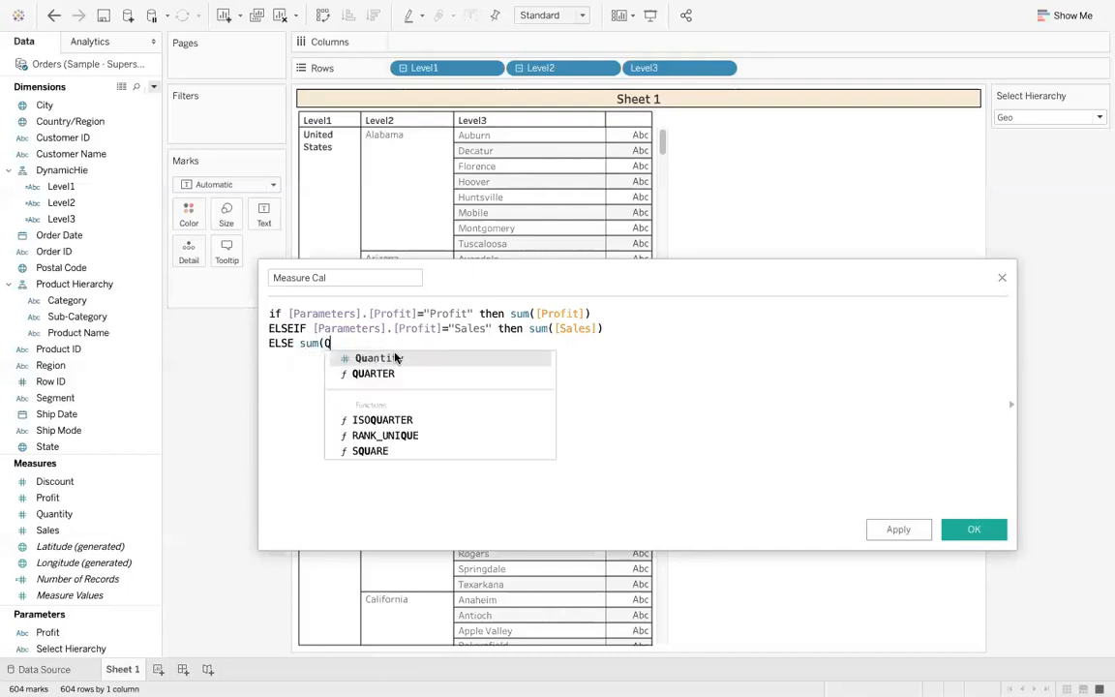
text(u)
click(377, 358)
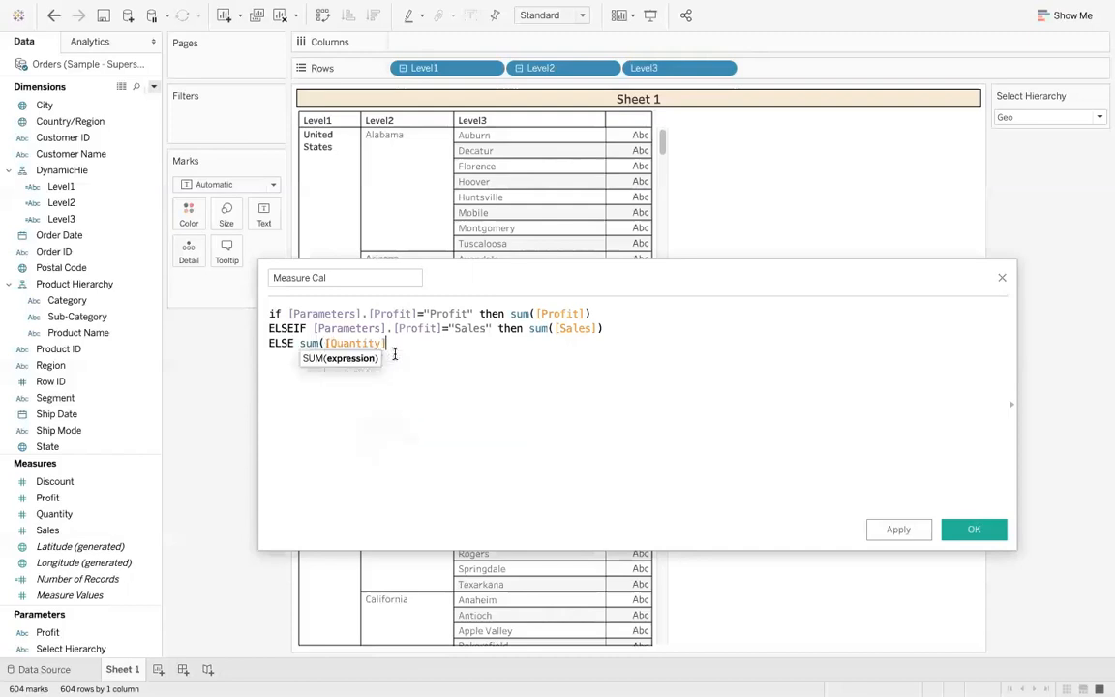
text() en)
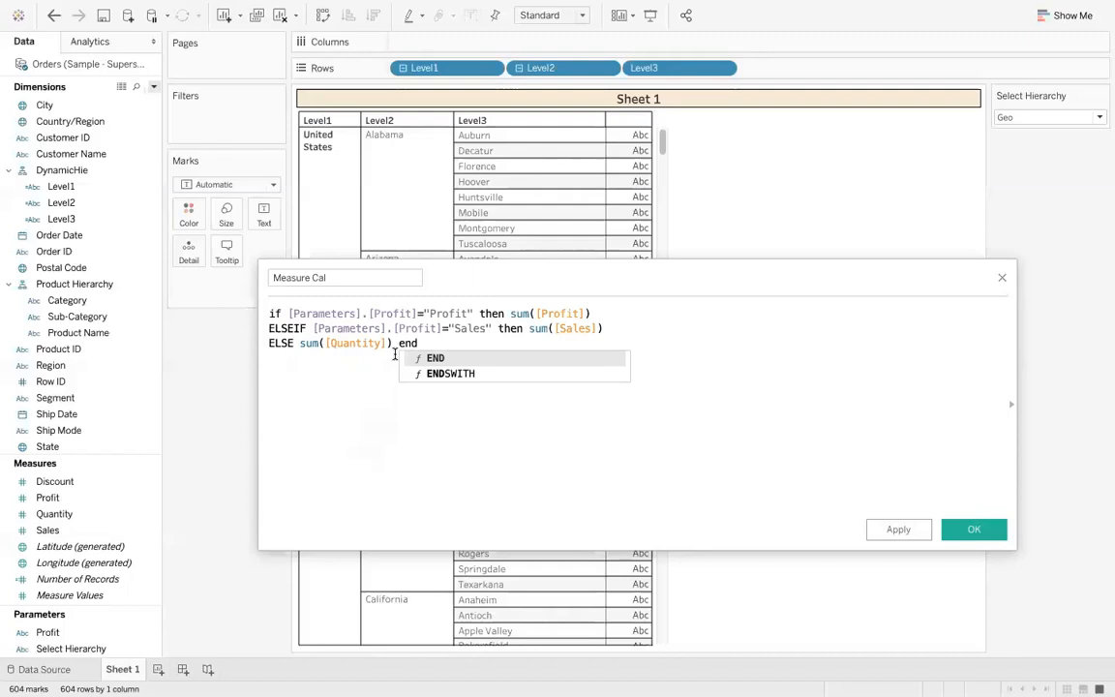
text(d)
key(Return)
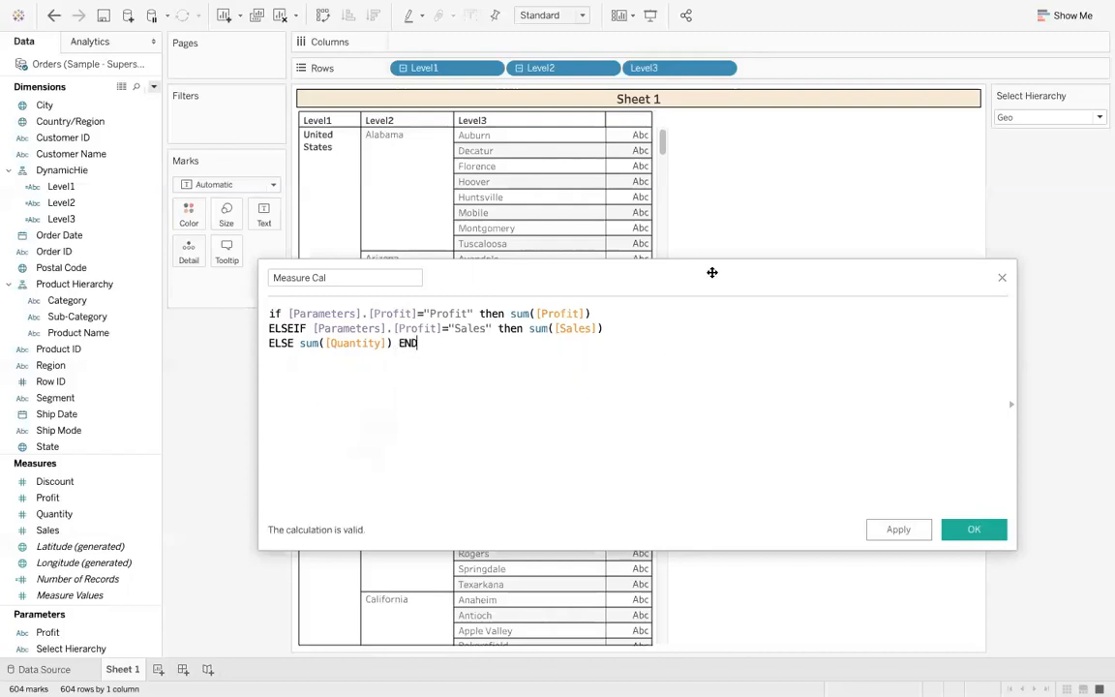
drag(684, 274, 623, 220)
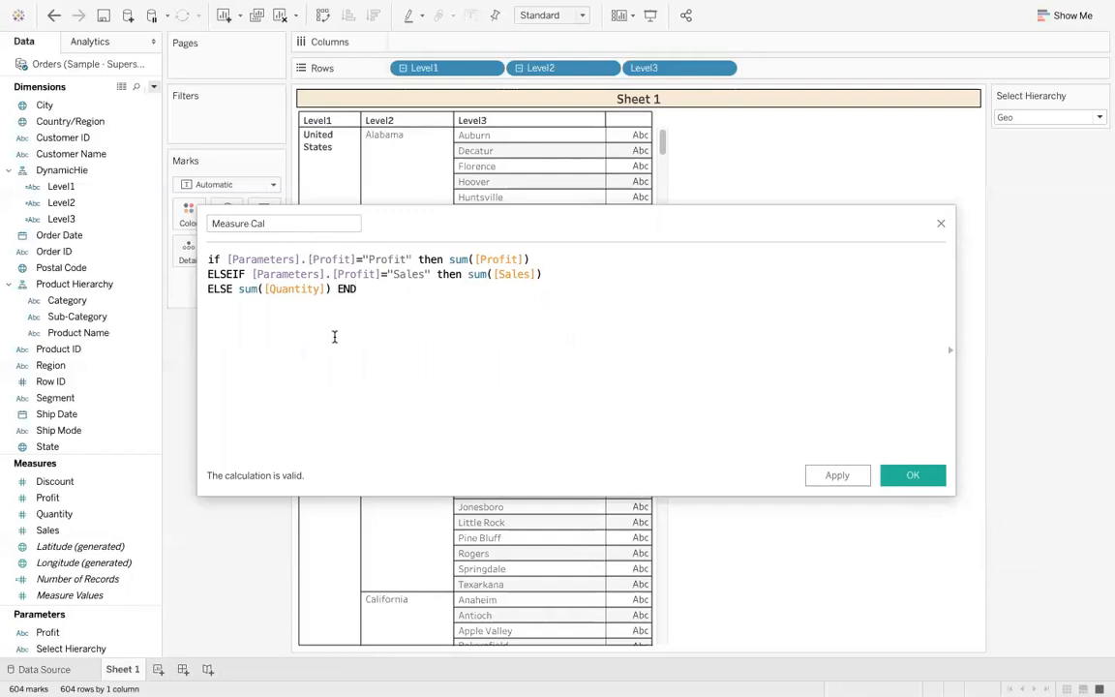
click(910, 475)
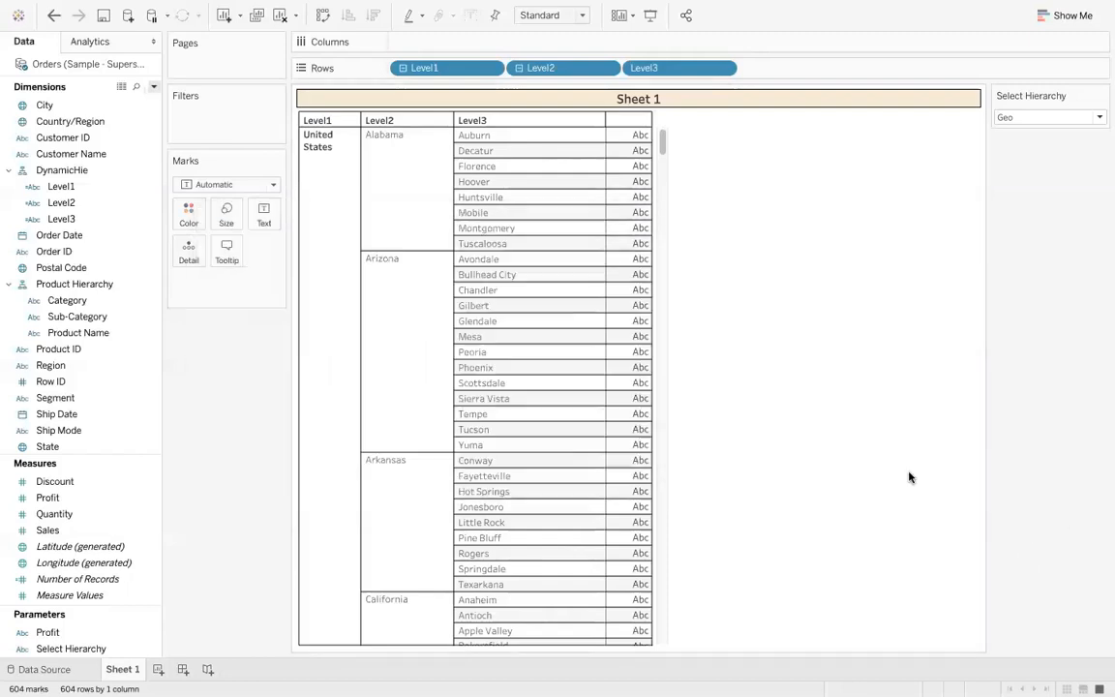
Rename the Profit parameter as MeasureParam.
right_click(69, 634)
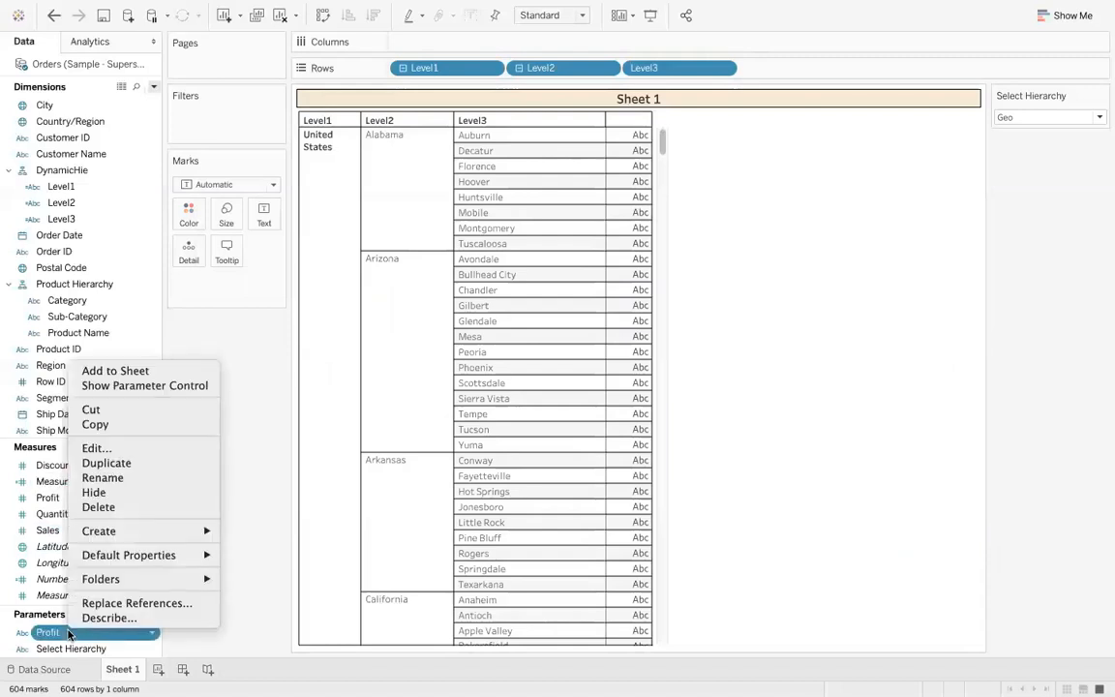
click(102, 448)
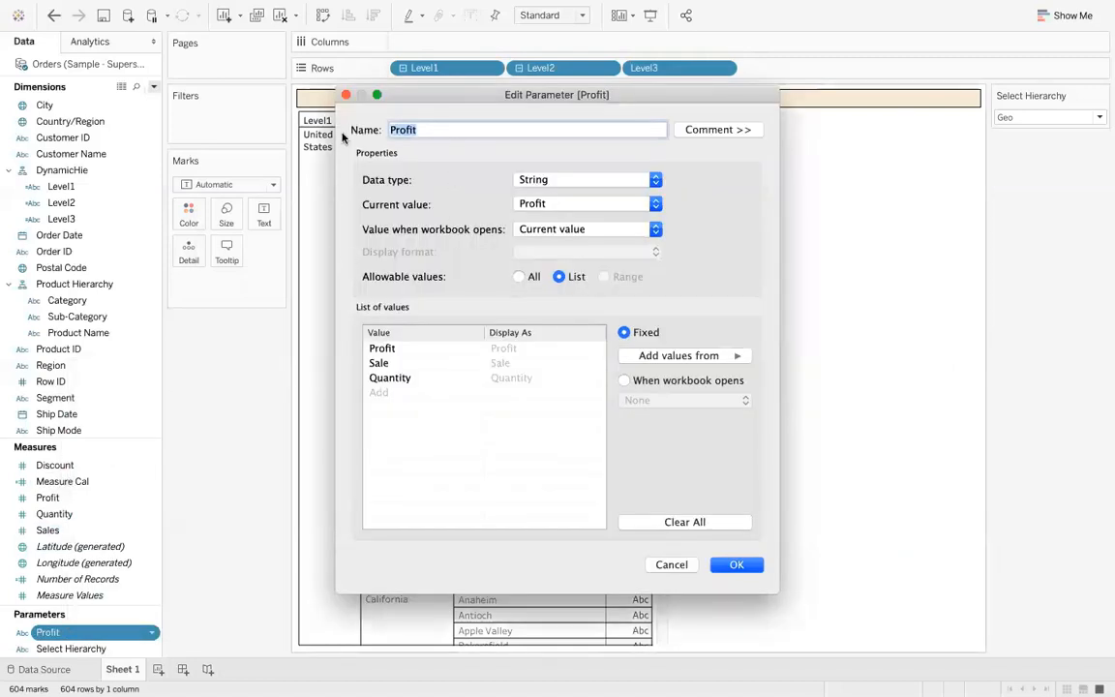
text(MeasureParam)
click(722, 570)
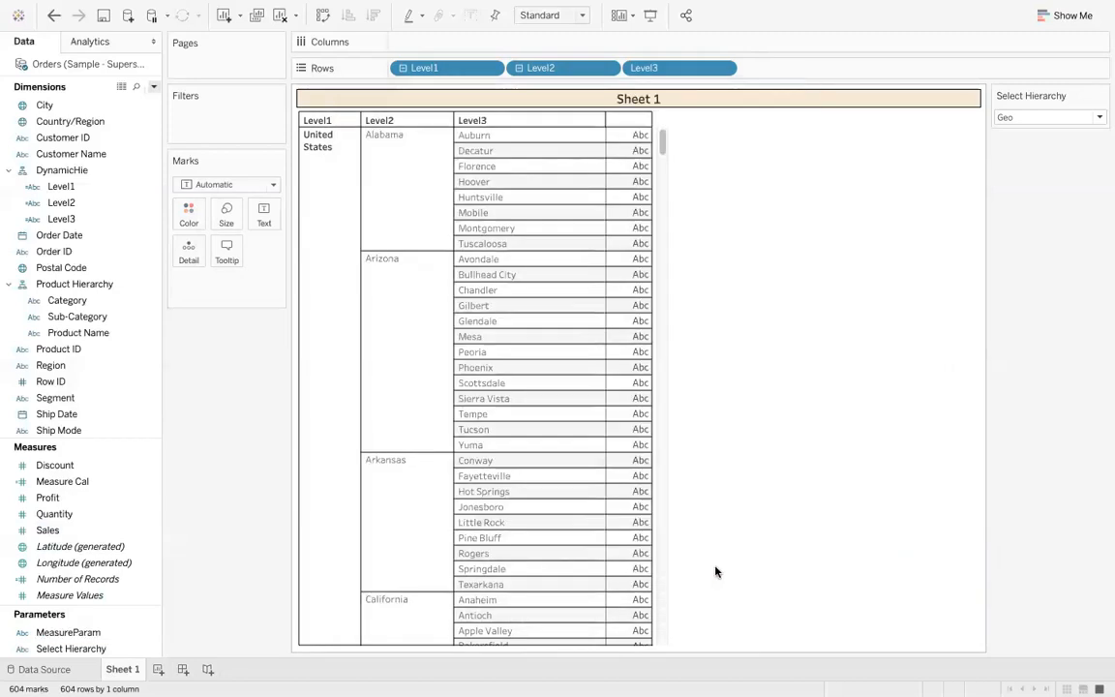
Show the parameter control for MeasureParam on the sheet and set it to Quantity.
click(97, 634)
right_click(96, 634)
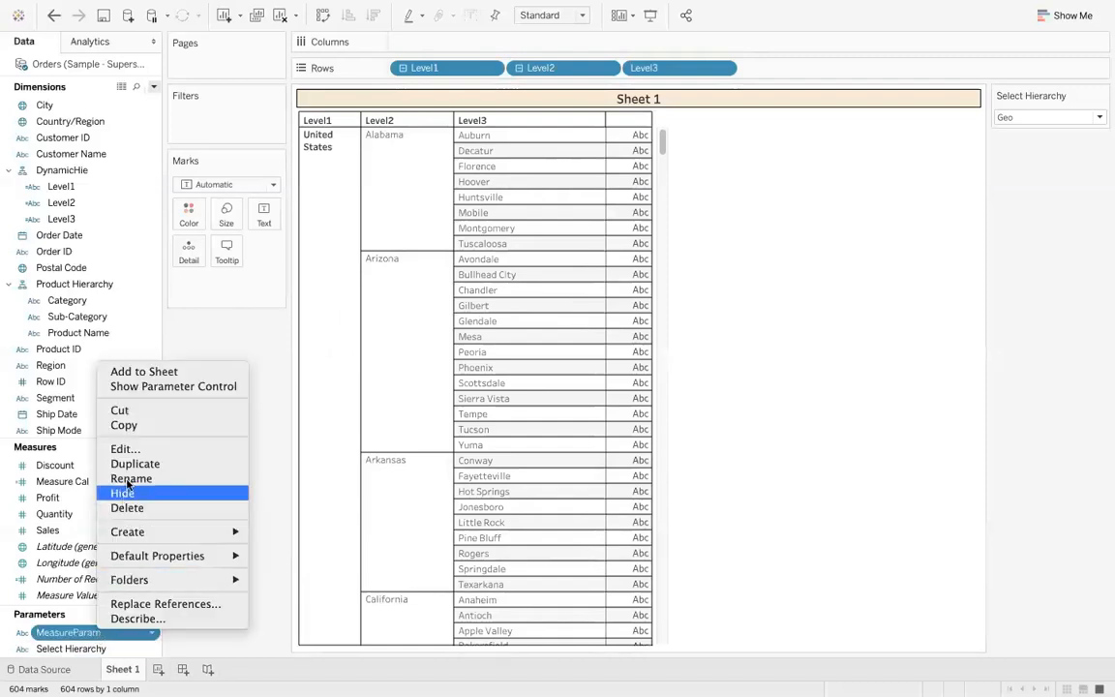
click(145, 387)
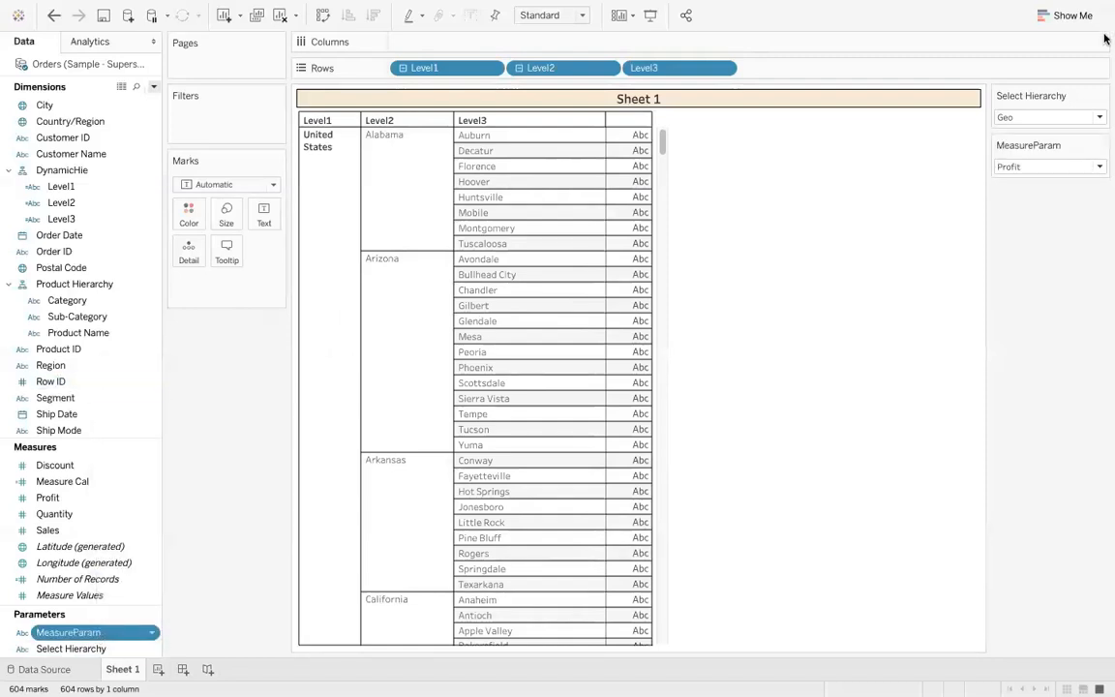
click(1041, 169)
click(1019, 205)
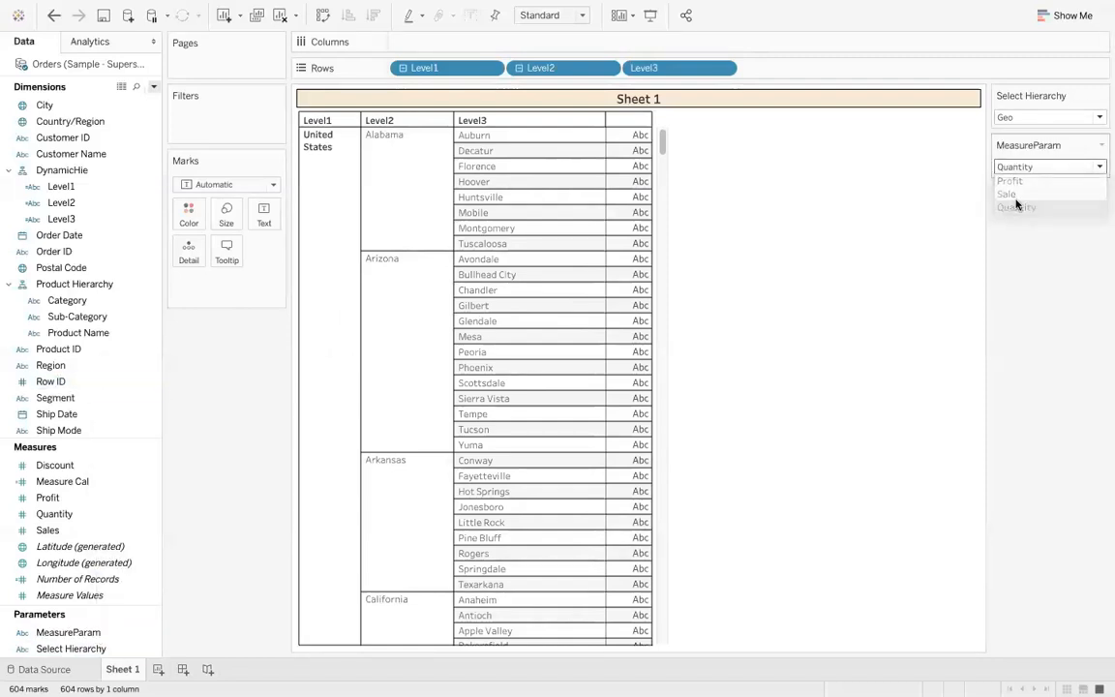
click(70, 348)
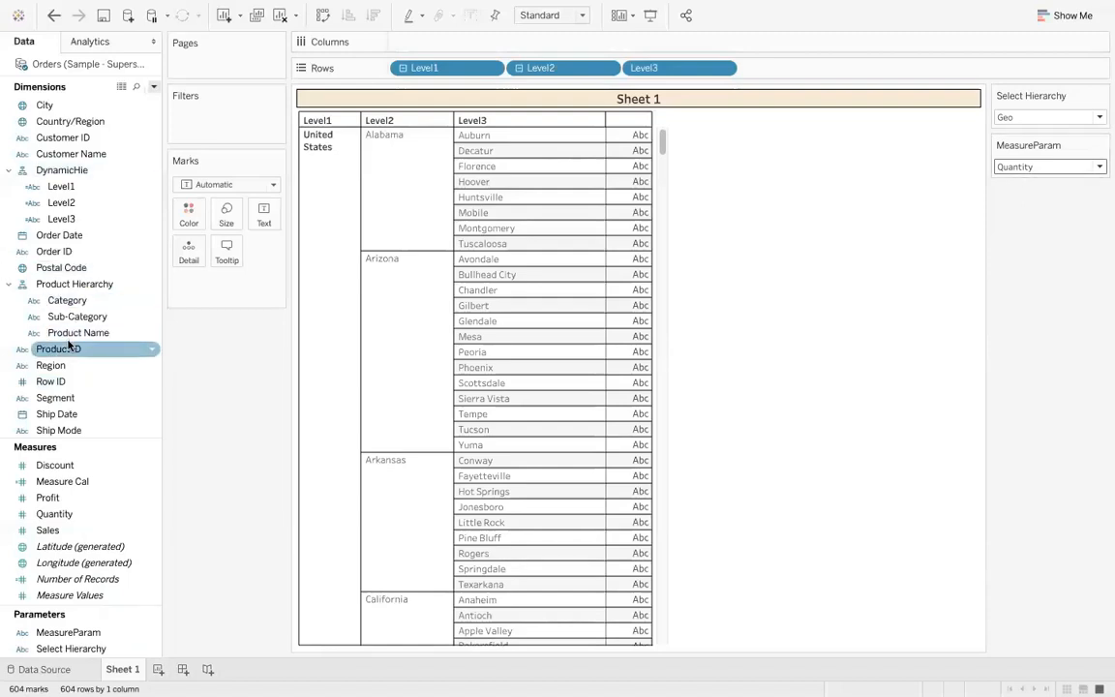
Plot Measure Cal on Columns and label the bars with the same measure.
drag(93, 488, 567, 44)
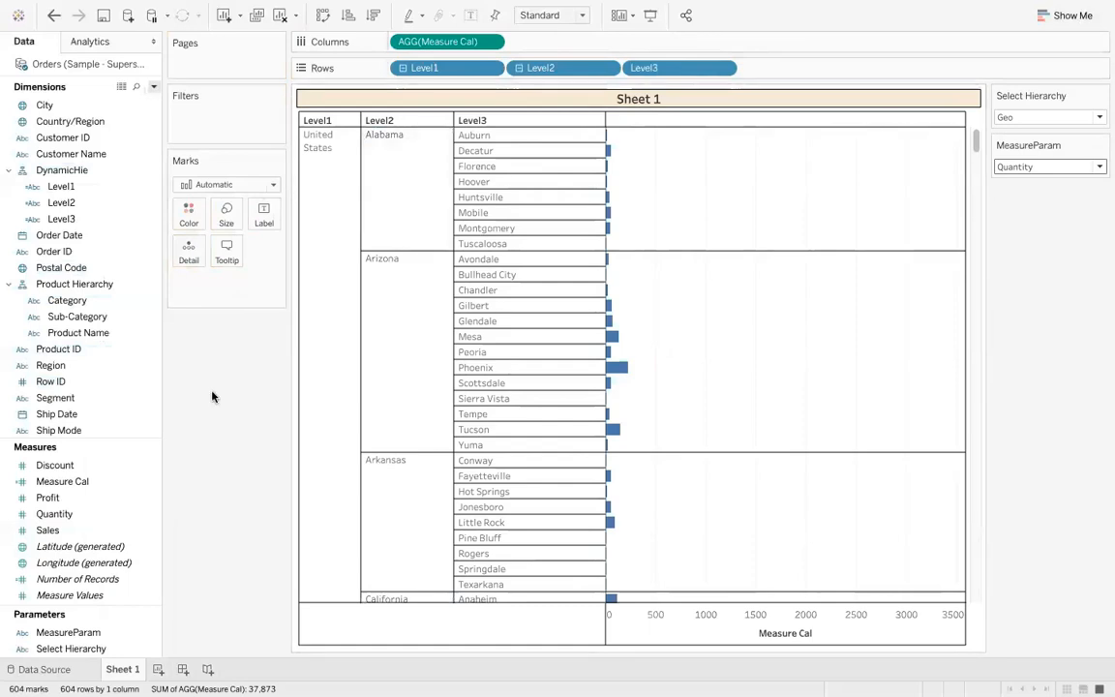
drag(62, 481, 261, 219)
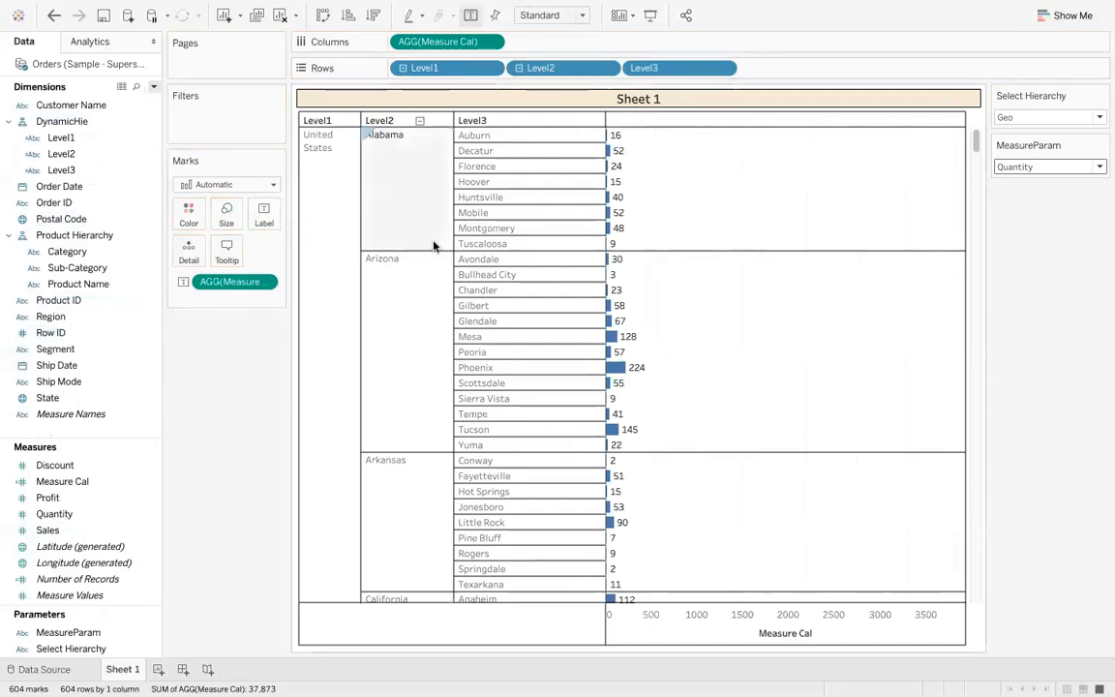
Move Measure Cal from Columns onto the text marks to turn the bar chart back into a text table.
click(1072, 16)
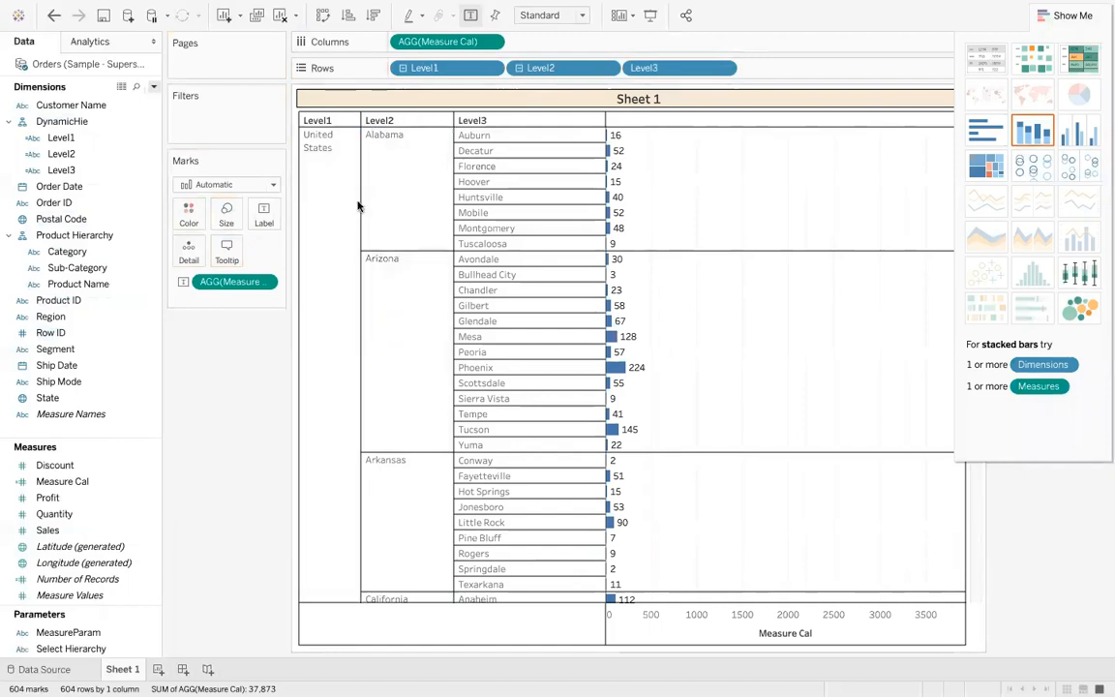
drag(398, 41, 263, 218)
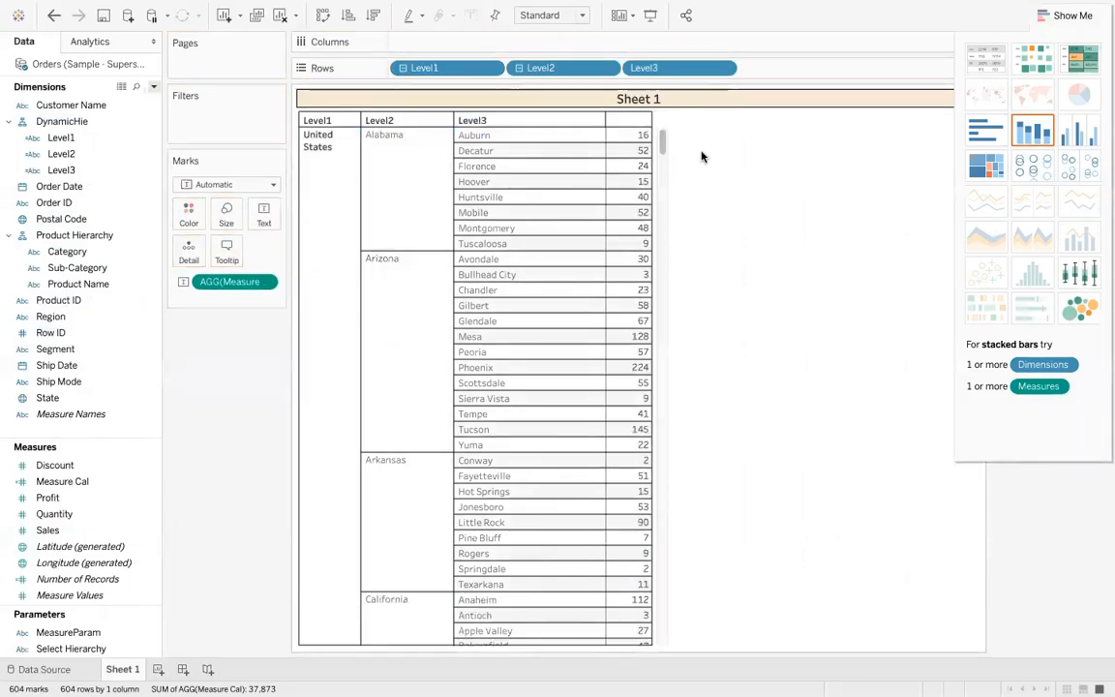
scroll(654, 229, down, 10)
scroll(659, 102, up, 10)
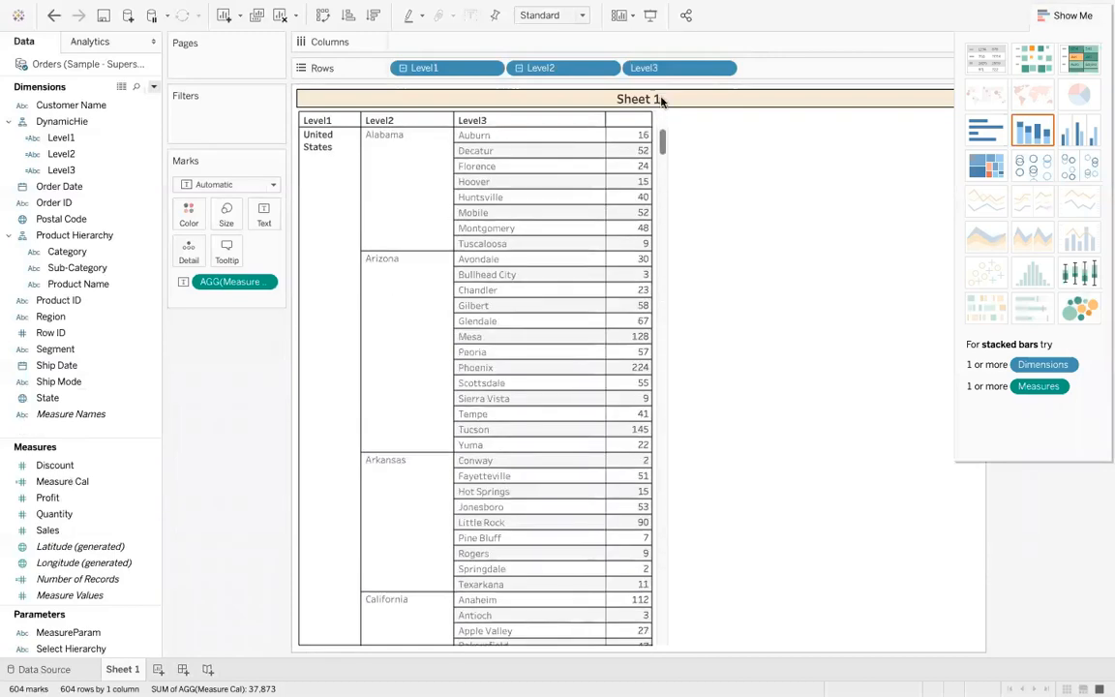
Hide the Show Me chart suggestions and set the MeasureParam parameter to Sale.
scroll(659, 104, down, 3)
scroll(659, 107, up, 3)
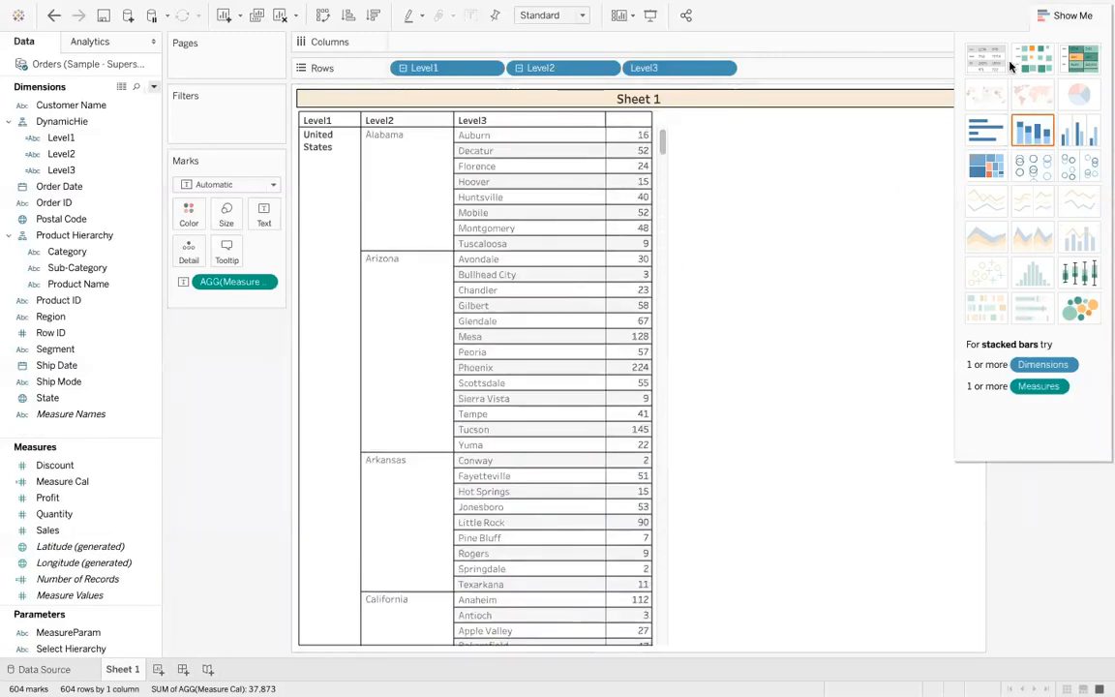
click(1047, 13)
click(1030, 167)
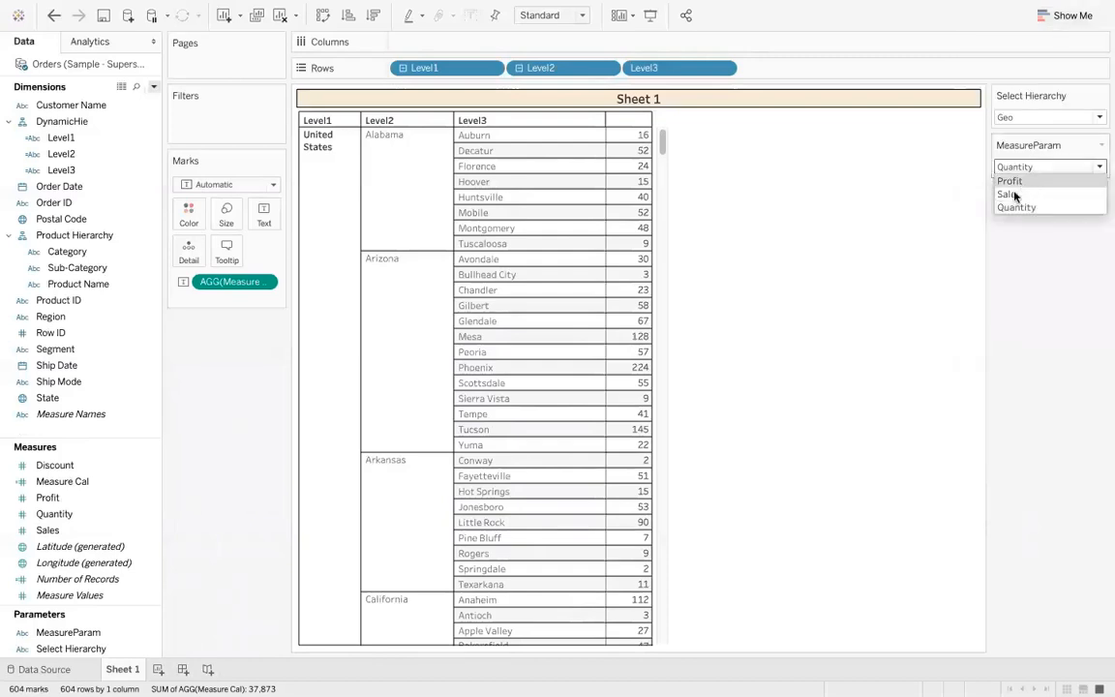
click(1012, 194)
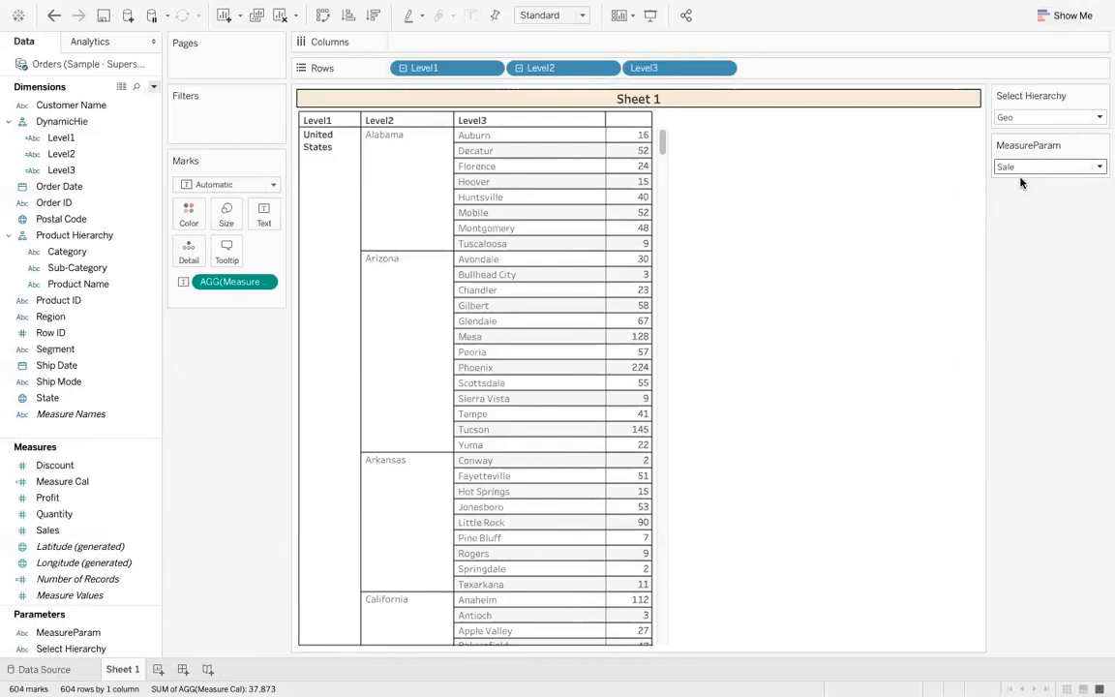
Switch MeasureParam to Profit and back to Sale to compare the values in the text table.
click(1024, 167)
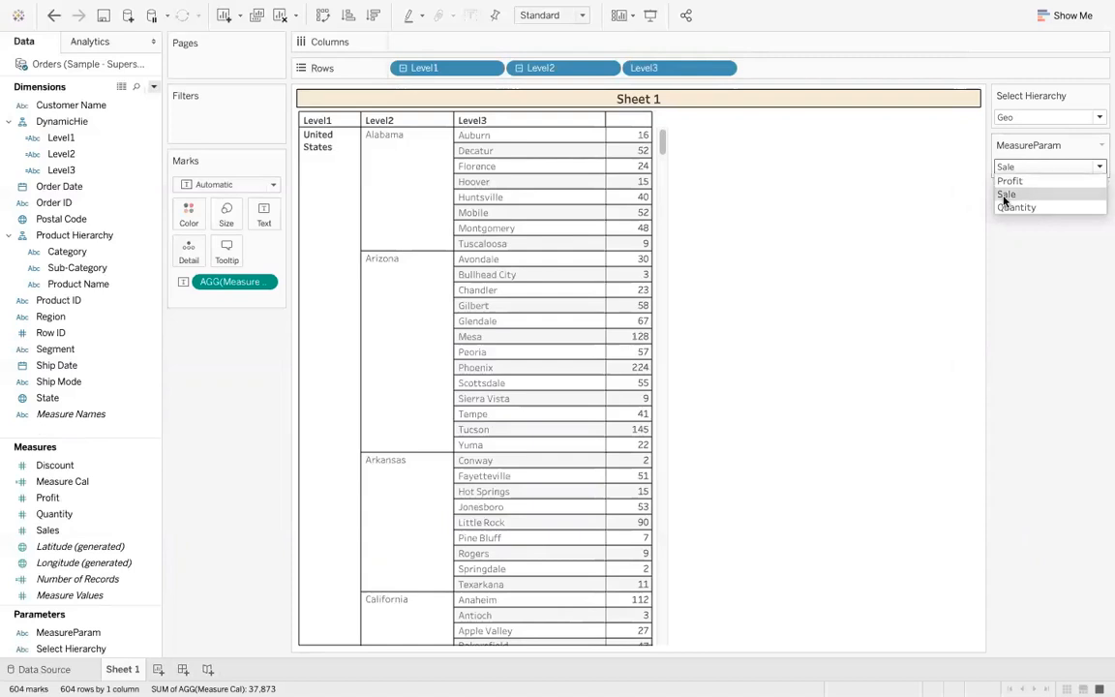
click(1006, 196)
click(1022, 169)
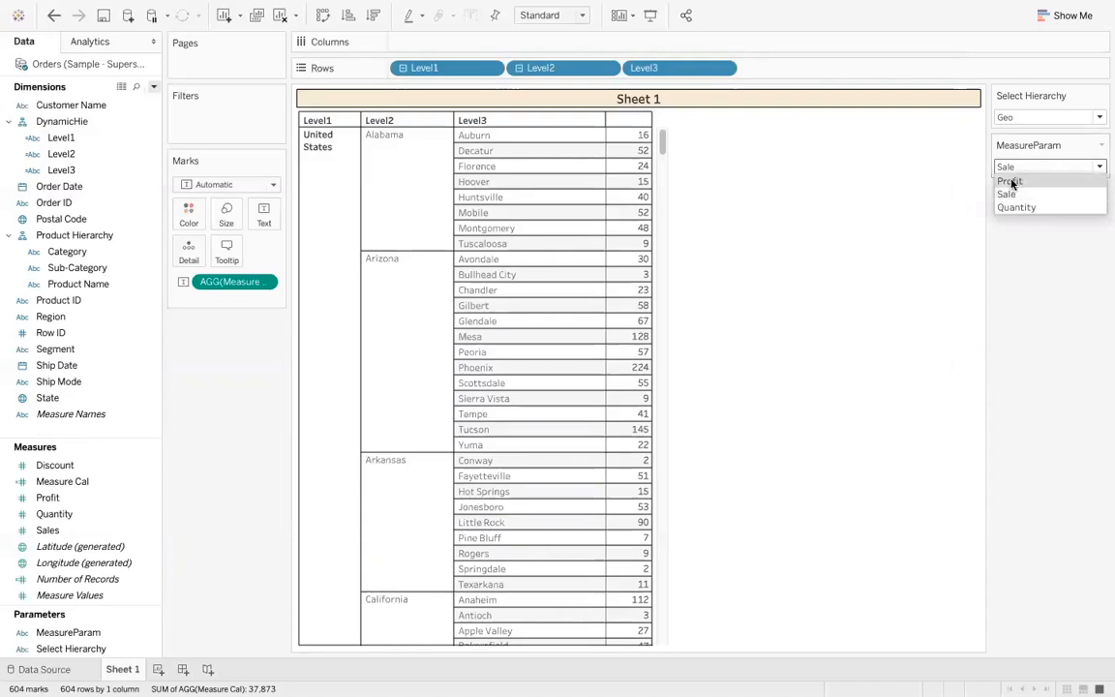
click(1011, 182)
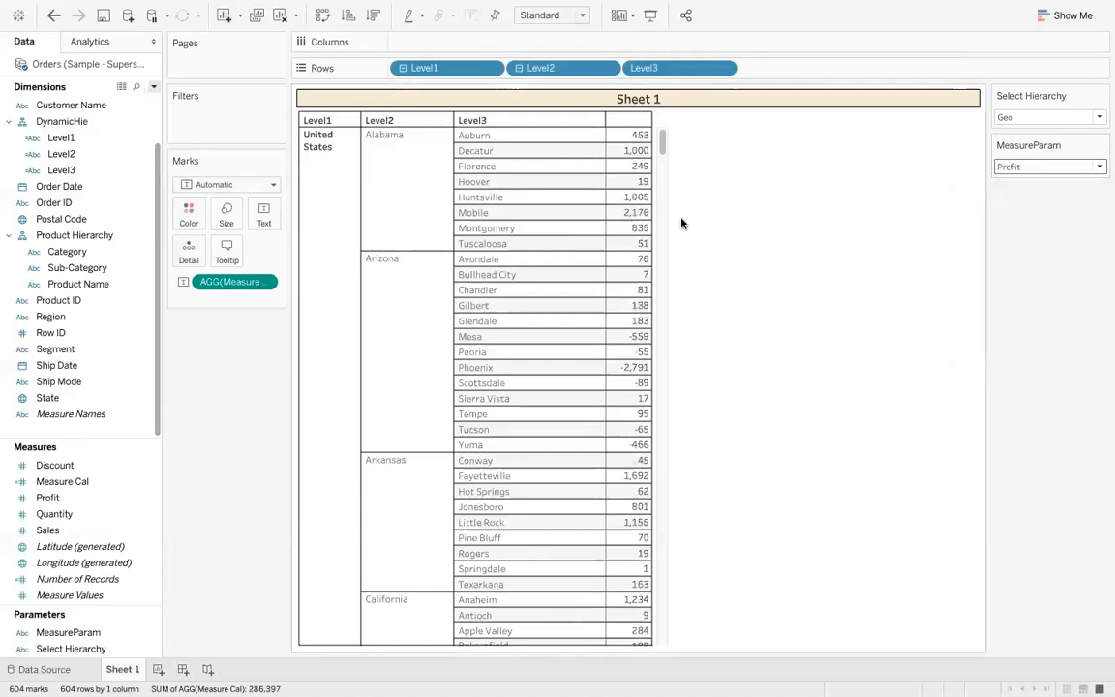
click(1011, 167)
click(1007, 197)
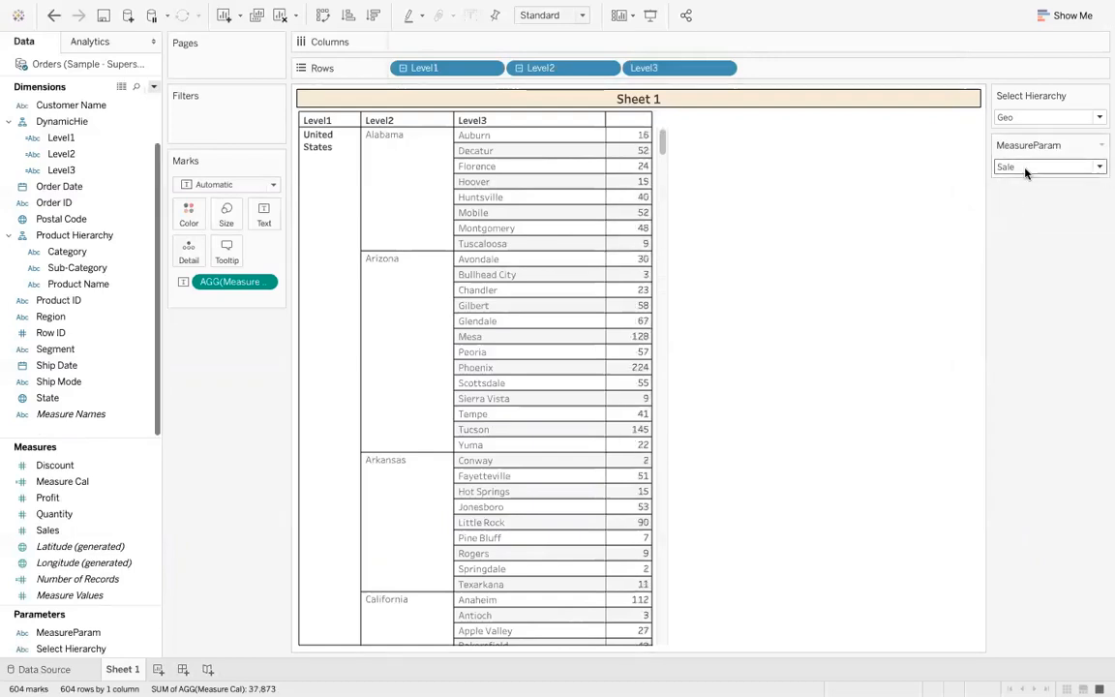
click(1021, 167)
click(1008, 194)
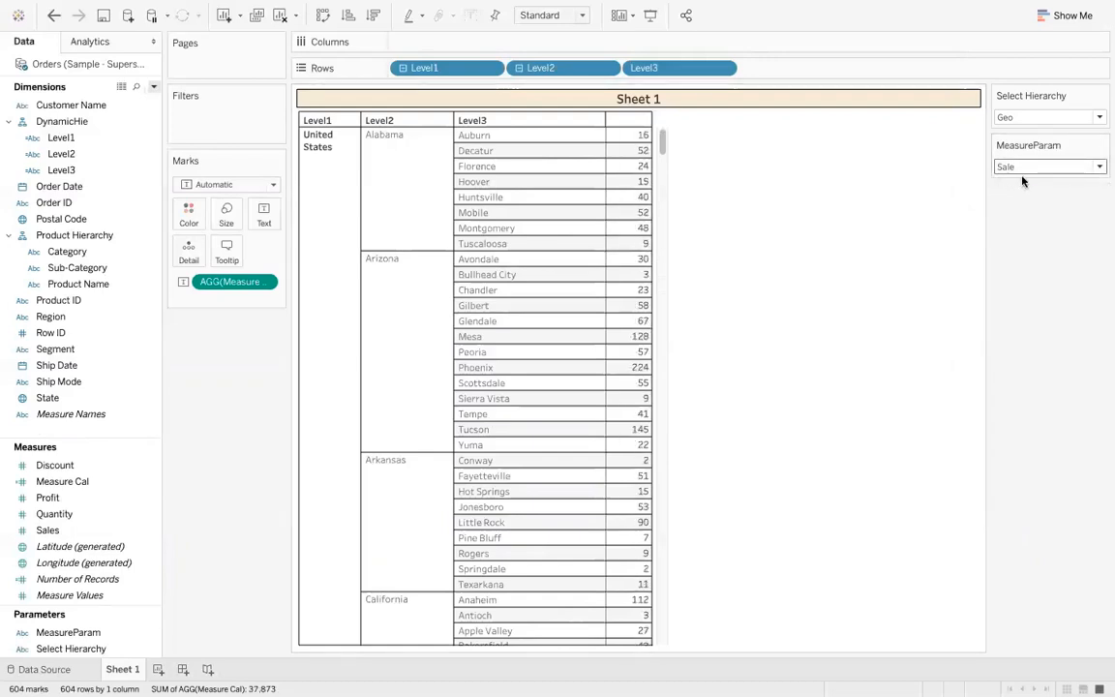
click(1016, 168)
click(1004, 196)
click(1012, 167)
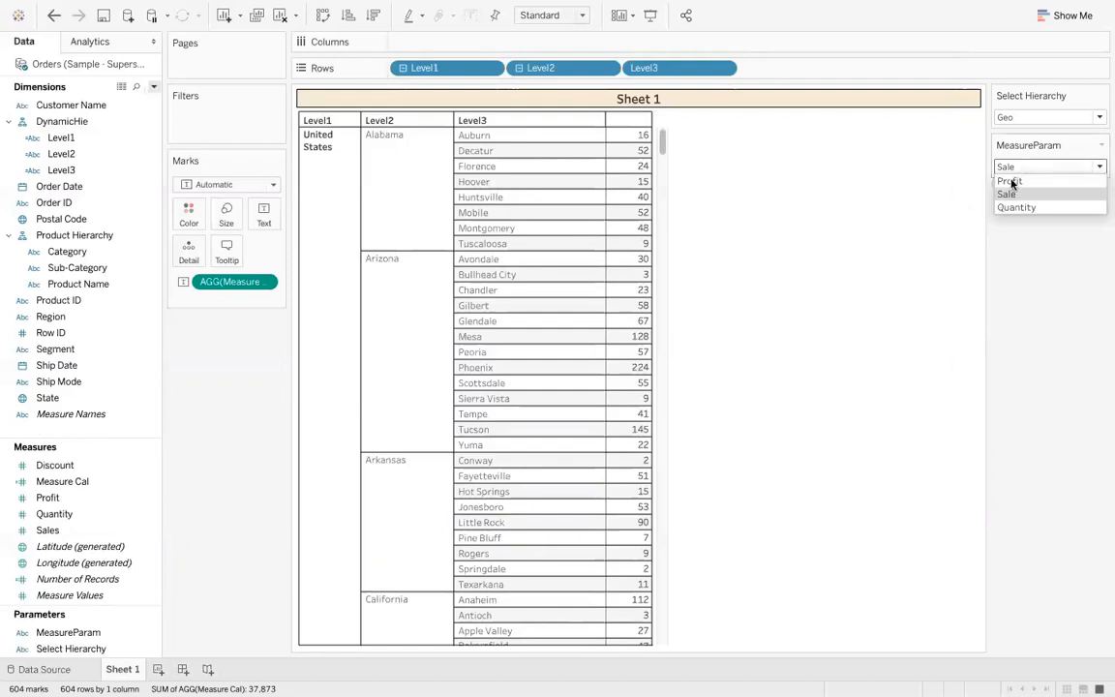
click(1006, 192)
click(1020, 167)
Edit the Measure Cal formula so that its ELSEIF condition compares MeasureParam with "Sale", and apply the change.
click(67, 486)
click(72, 487)
right_click(72, 487)
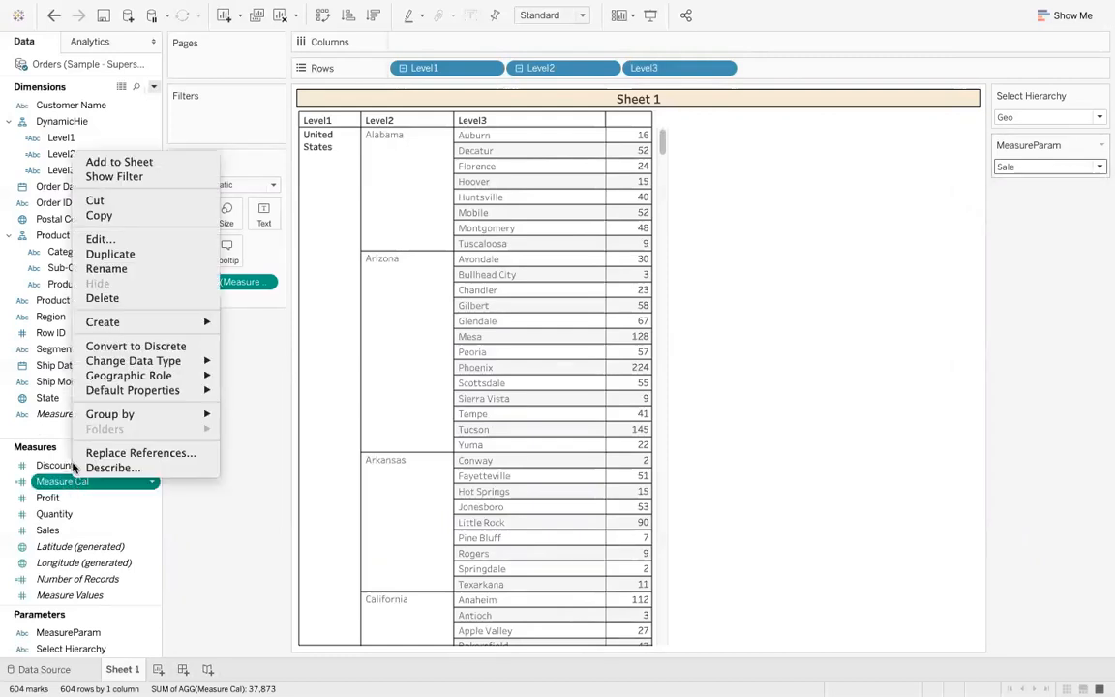
click(109, 239)
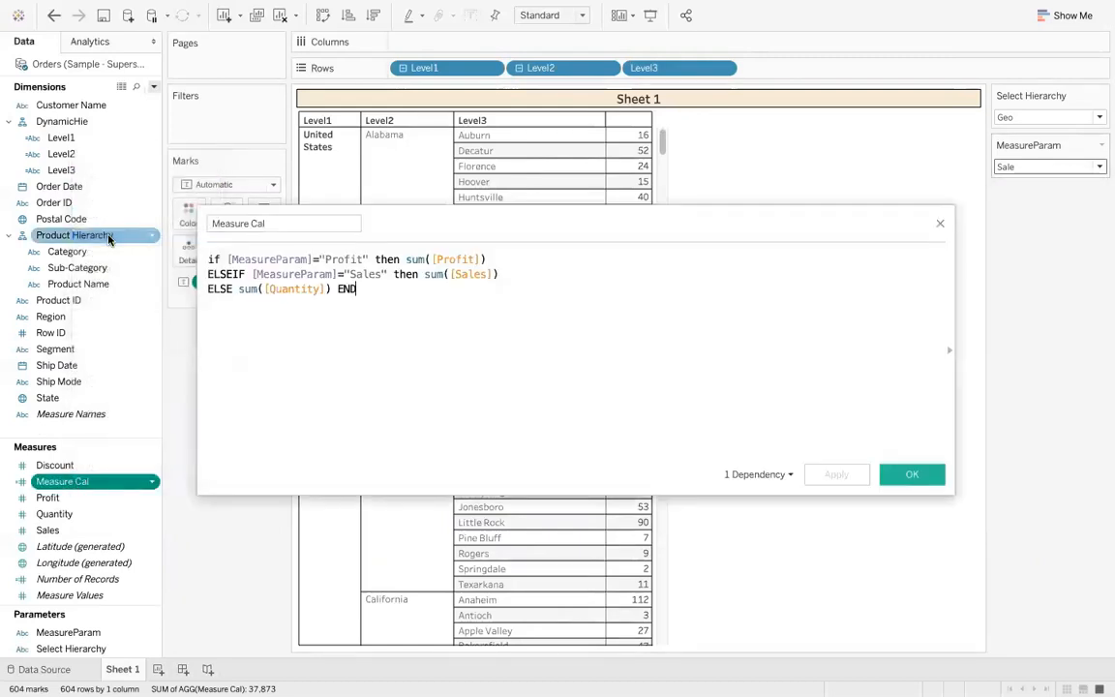
click(383, 275)
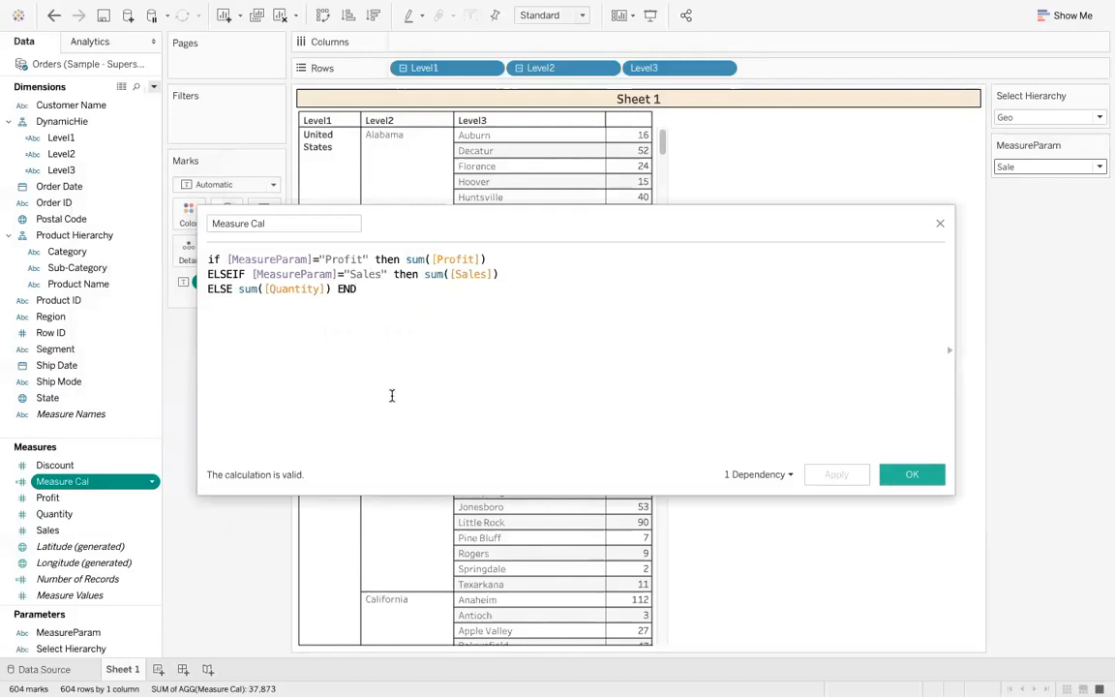
key(BackSpace)
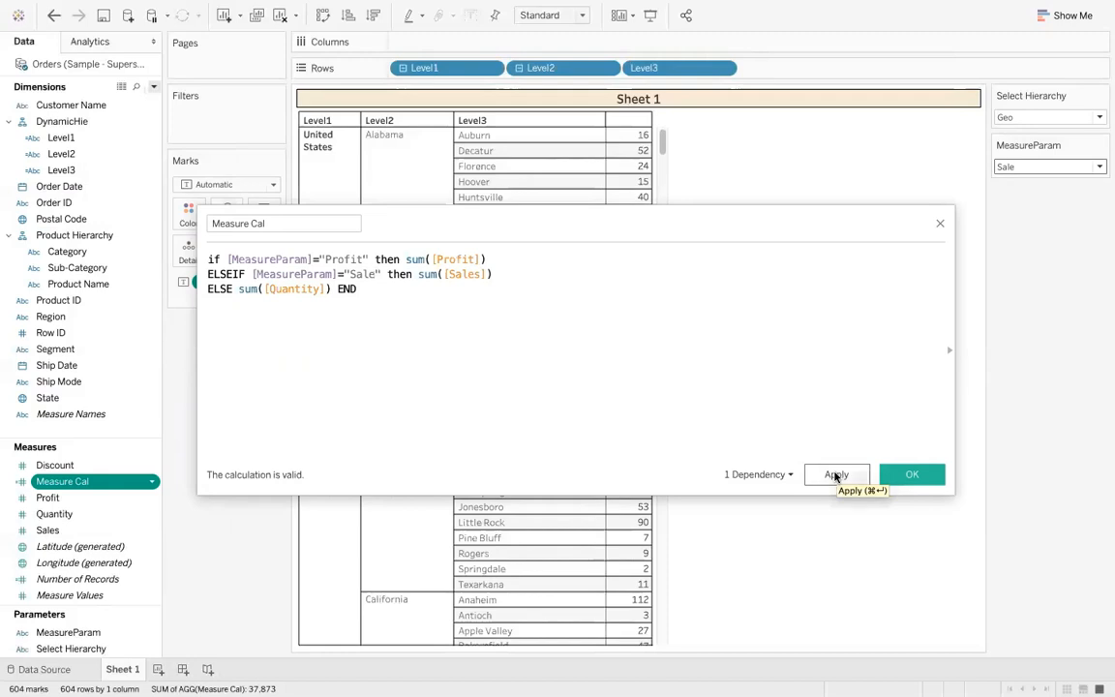
click(836, 475)
click(911, 476)
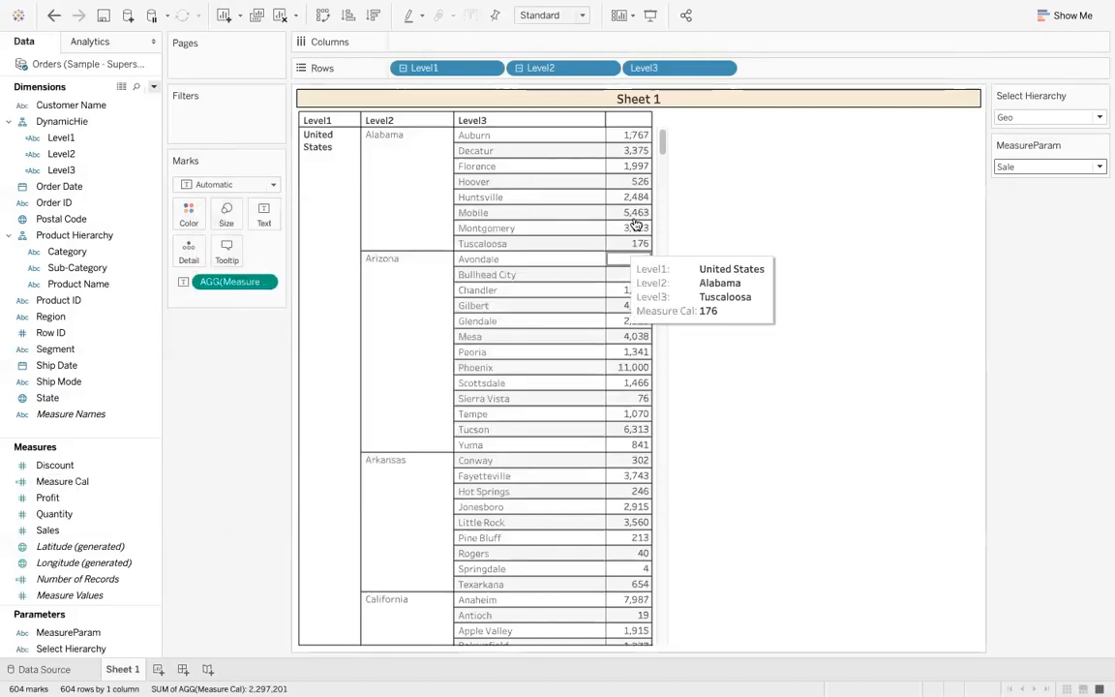
Test the corrected measure by switching MeasureParam to Profit, Quantity and back to Sale.
click(1062, 166)
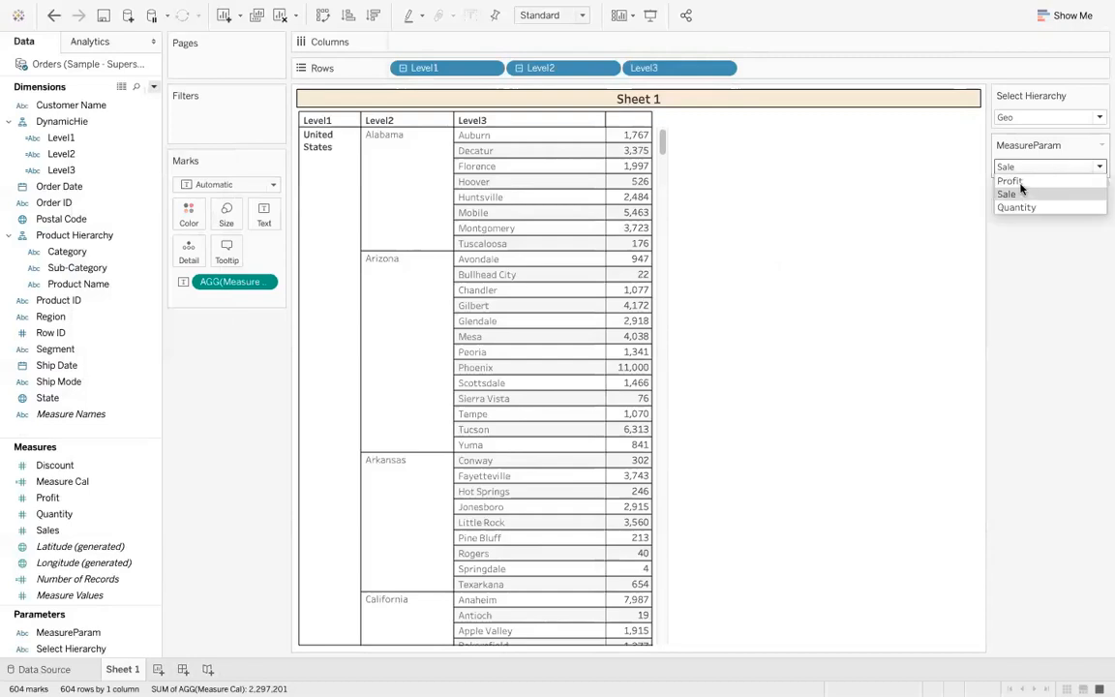
click(1010, 179)
click(1025, 166)
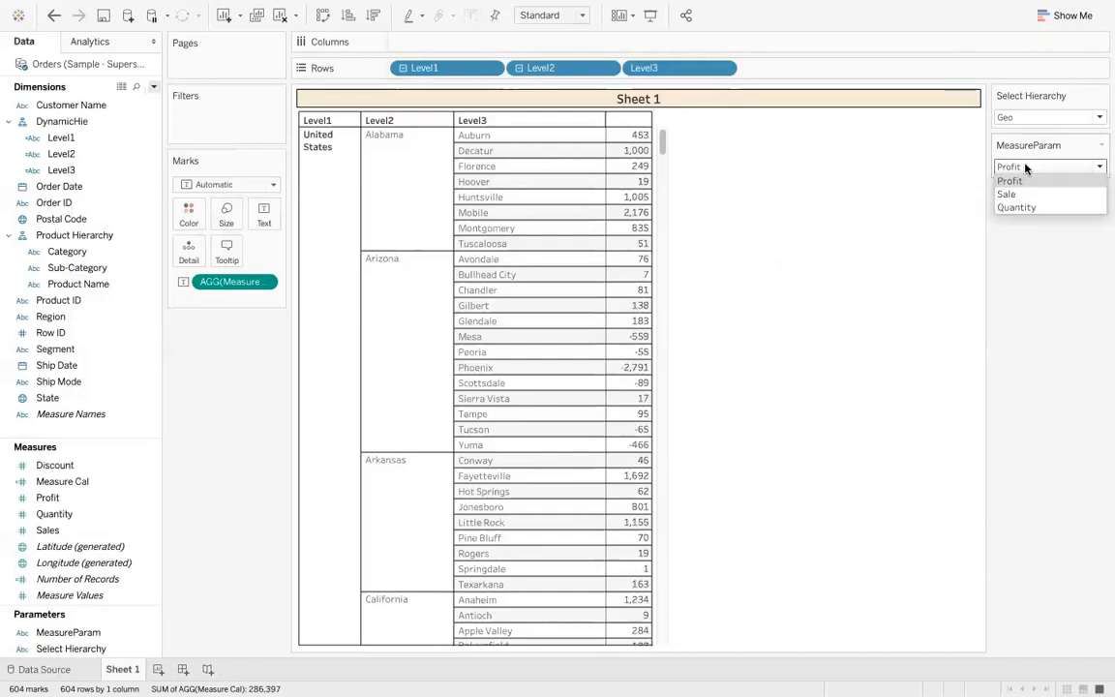
click(1011, 211)
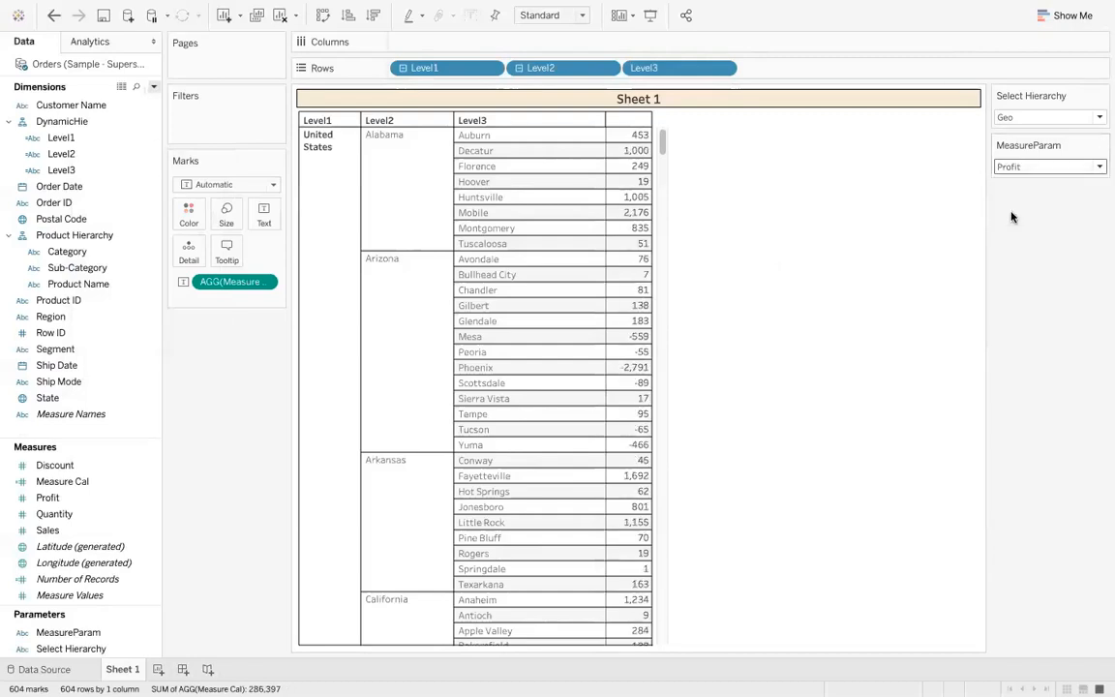
click(1041, 169)
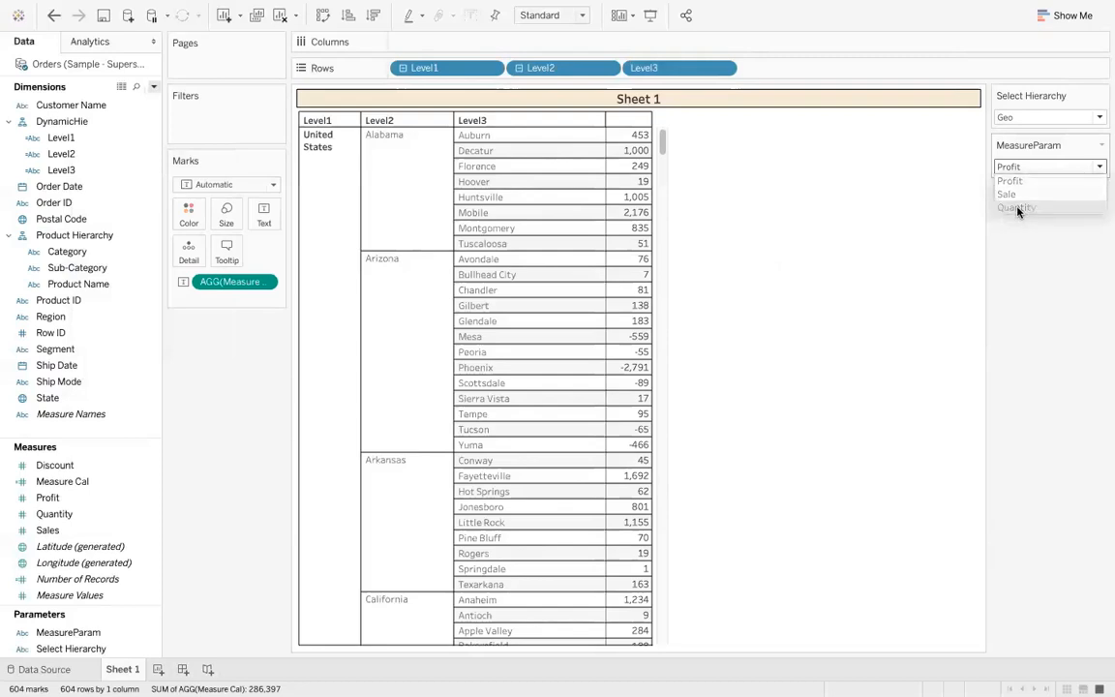
click(1018, 210)
click(1033, 167)
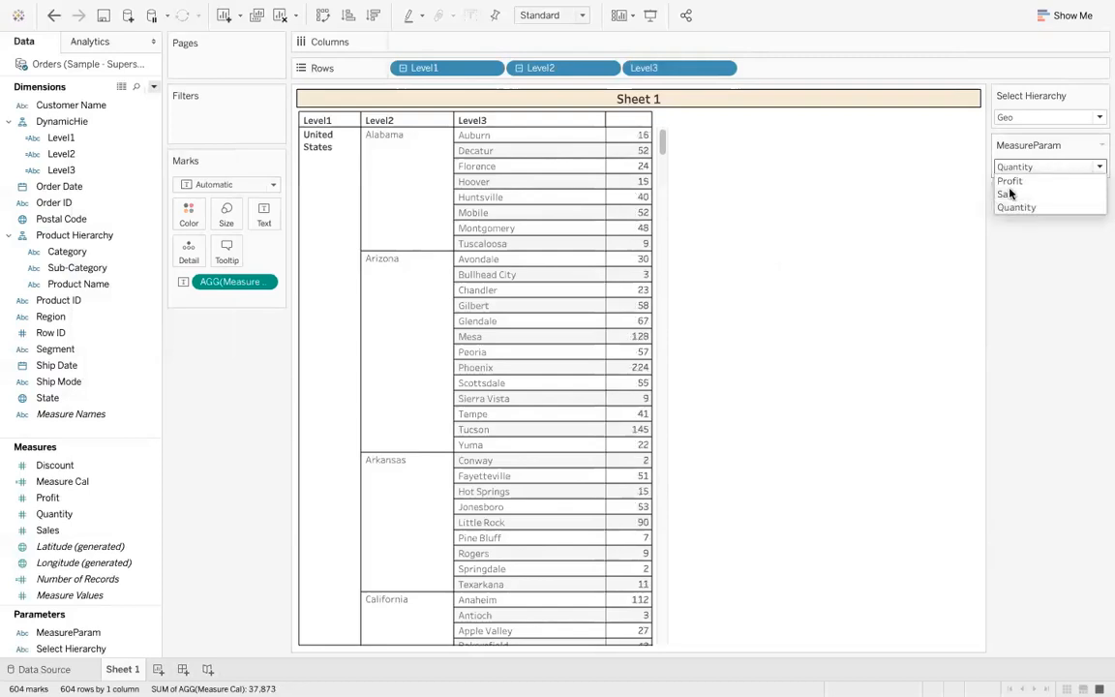
click(1007, 193)
Test the dynamic hierarchy by switching Select Hierarchy to Product and back to Geo.
click(1021, 118)
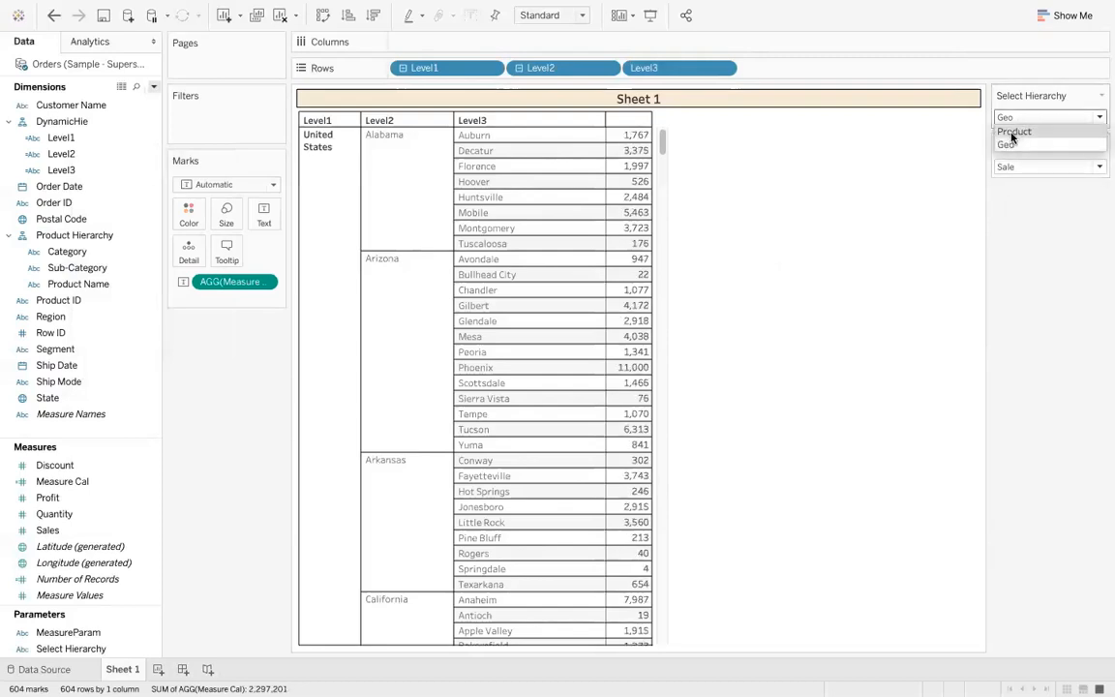
click(1012, 132)
click(1027, 118)
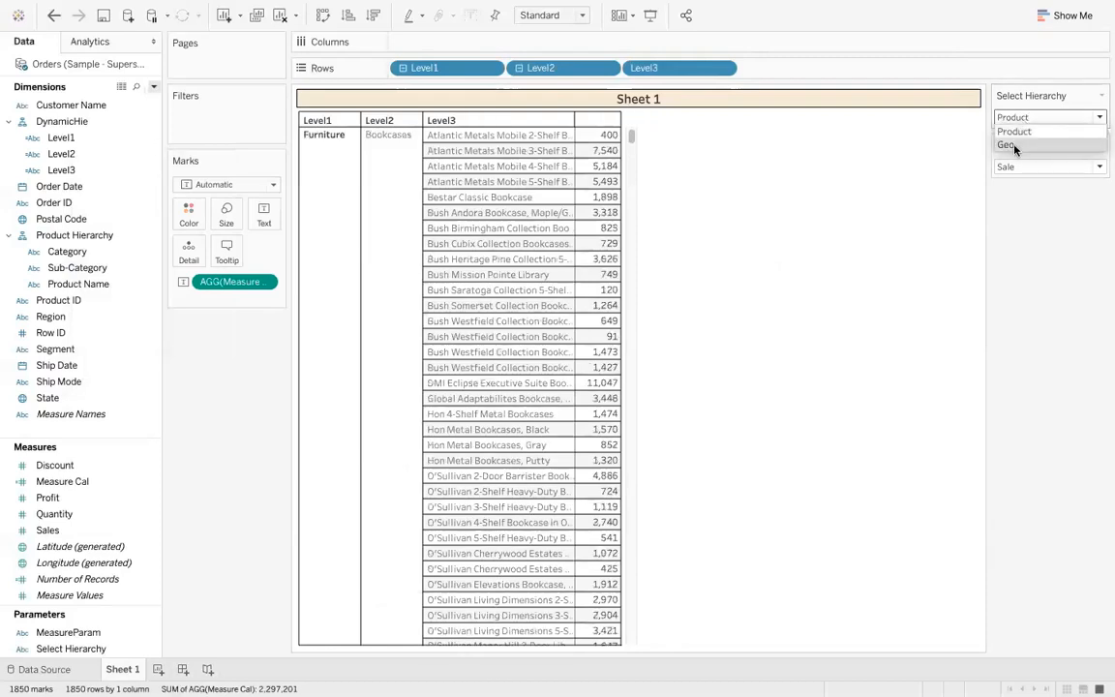
click(1011, 144)
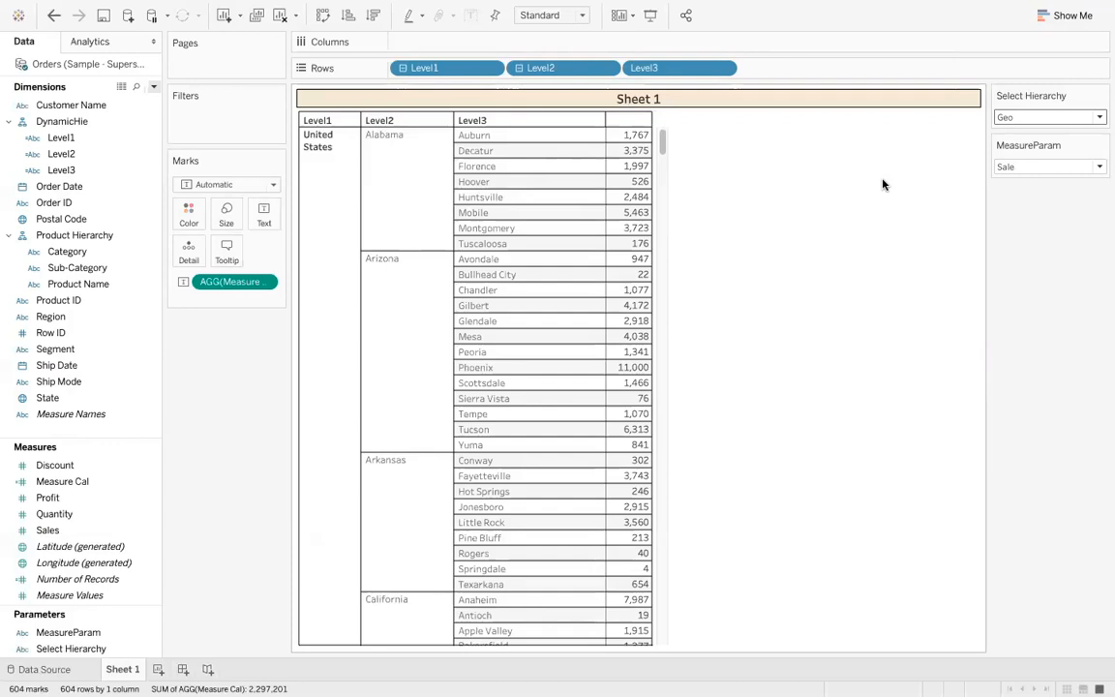
Set Select Hierarchy to Product and open the choices for MeasureParam.
click(1026, 117)
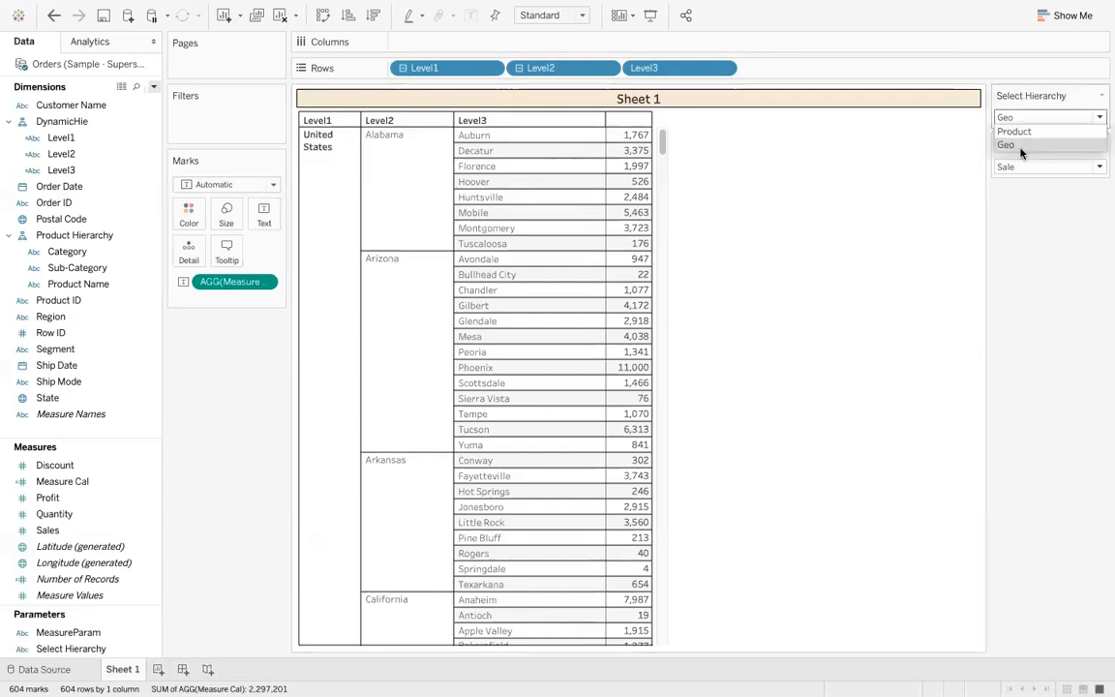
click(1015, 130)
click(1019, 167)
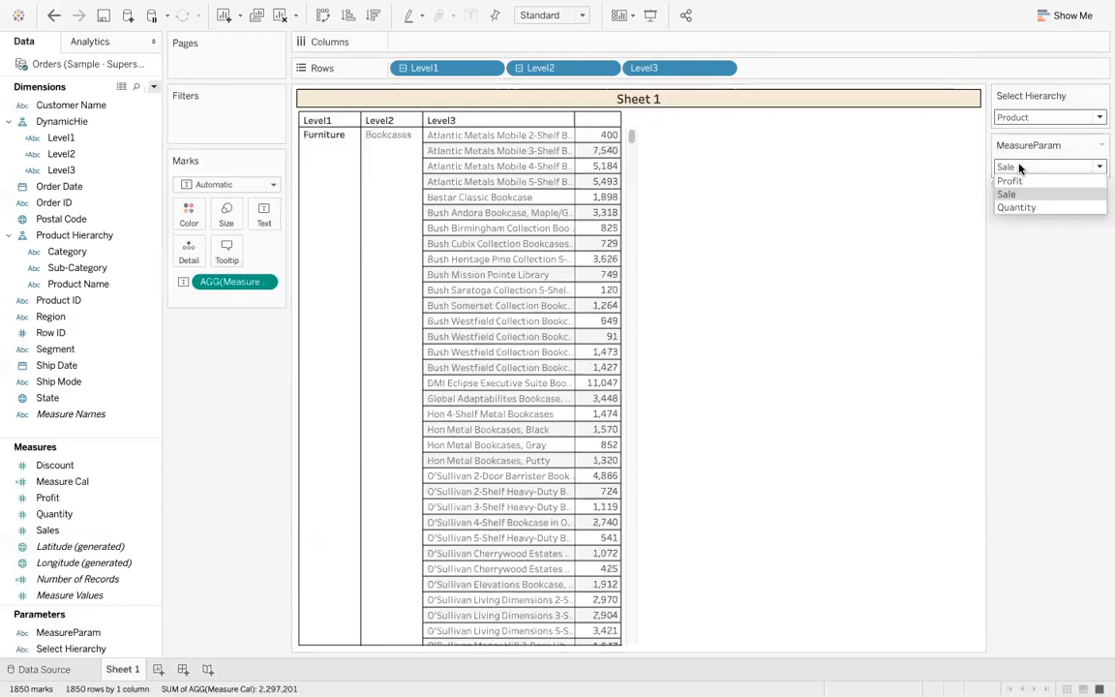